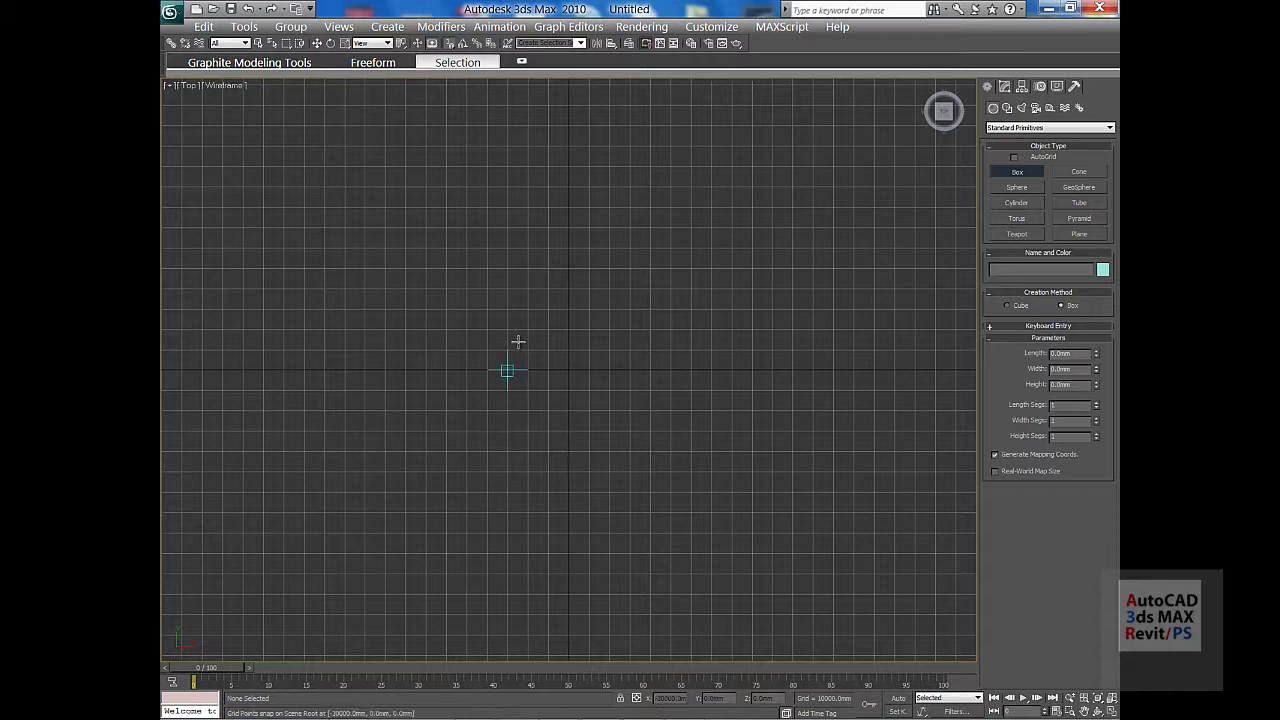
- Set the display unit scale to metric meters
middle_click_drag(531, 323, 385, 460)
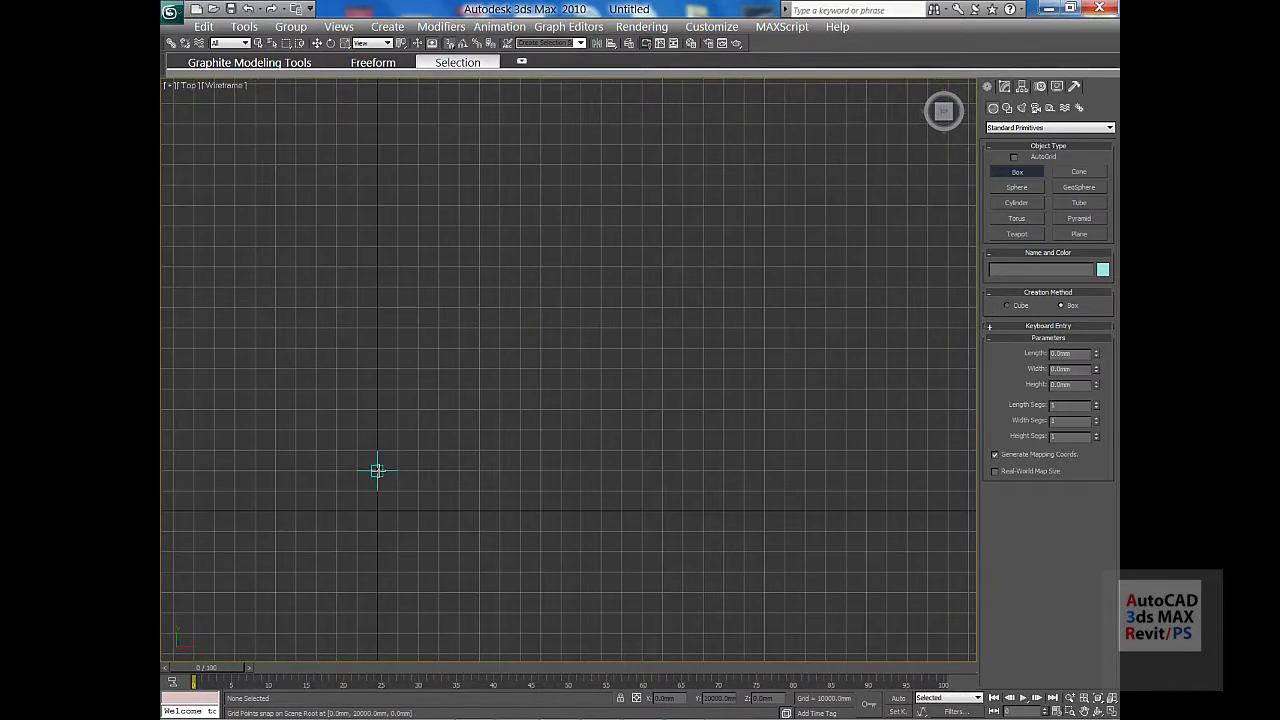
scroll(506, 463, "down", 3)
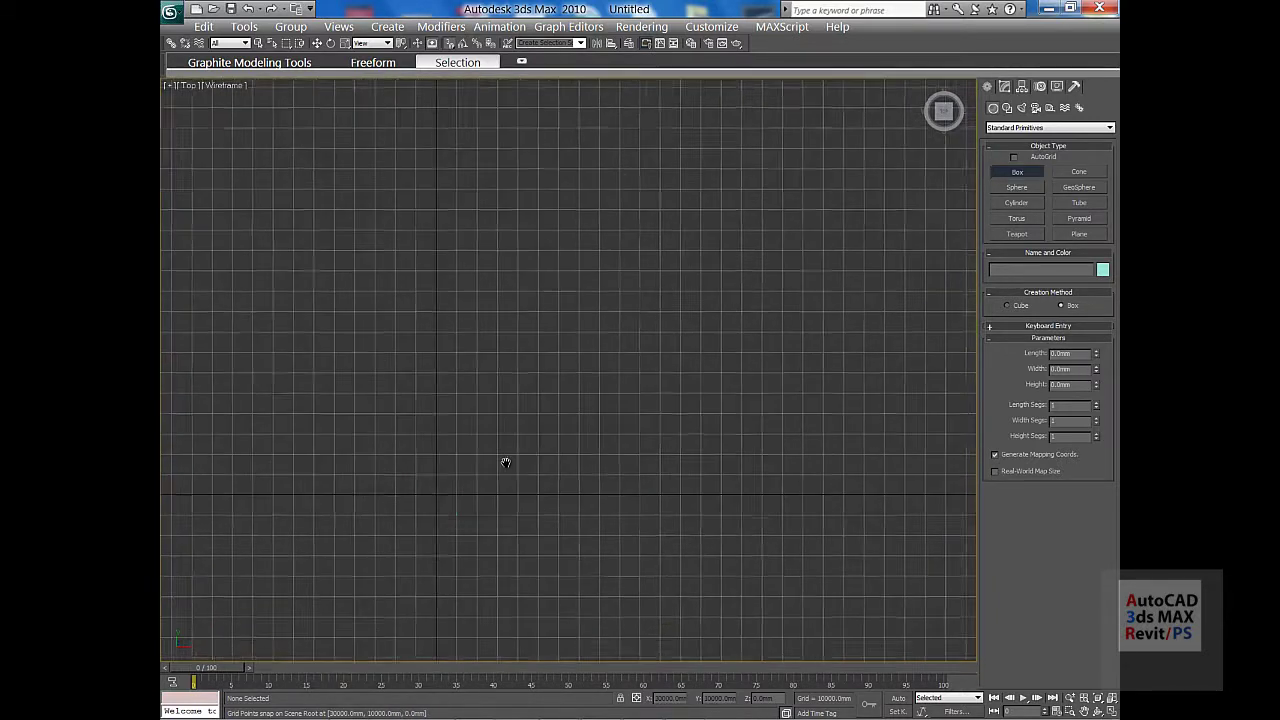
left_click(711, 27)
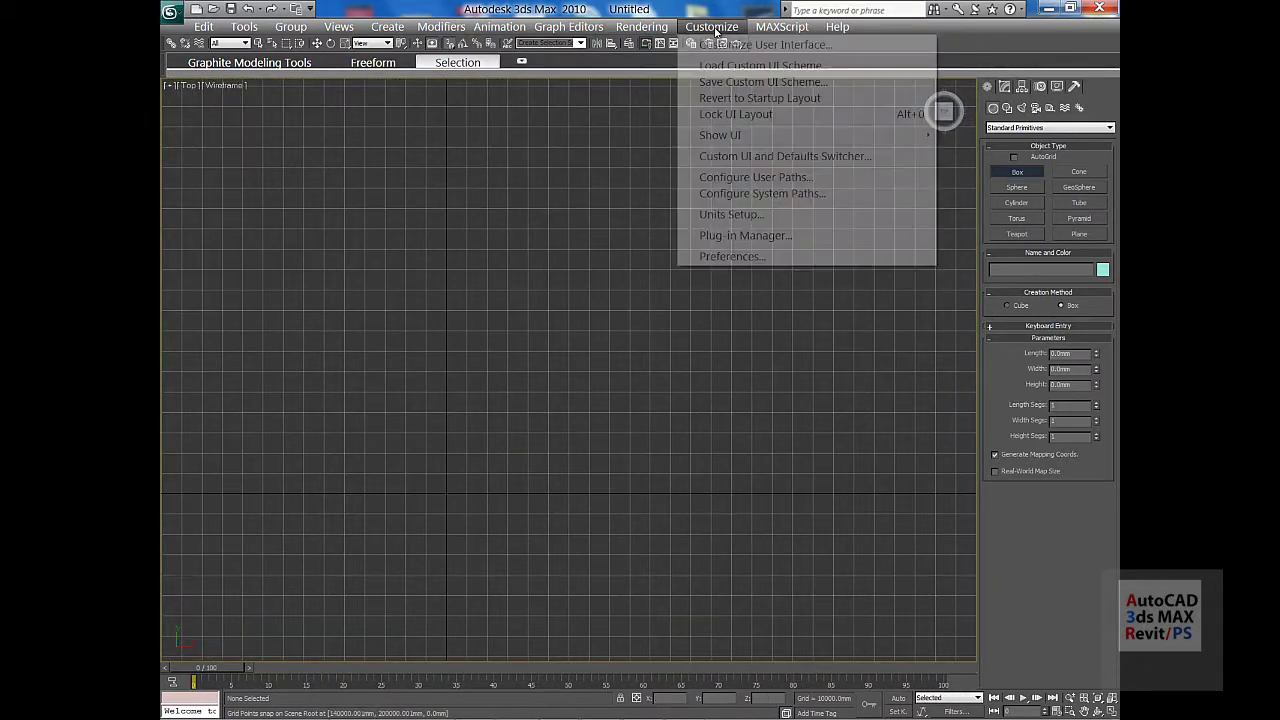
left_click(732, 210)
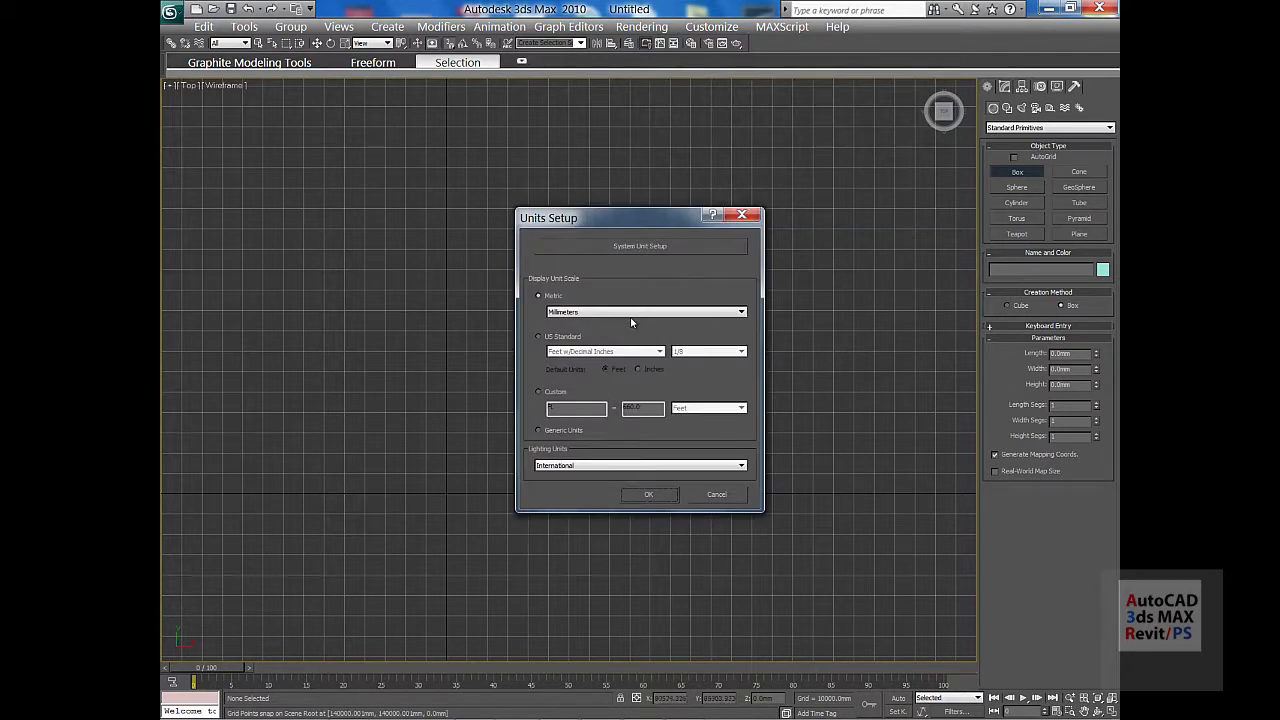
left_click(600, 312)
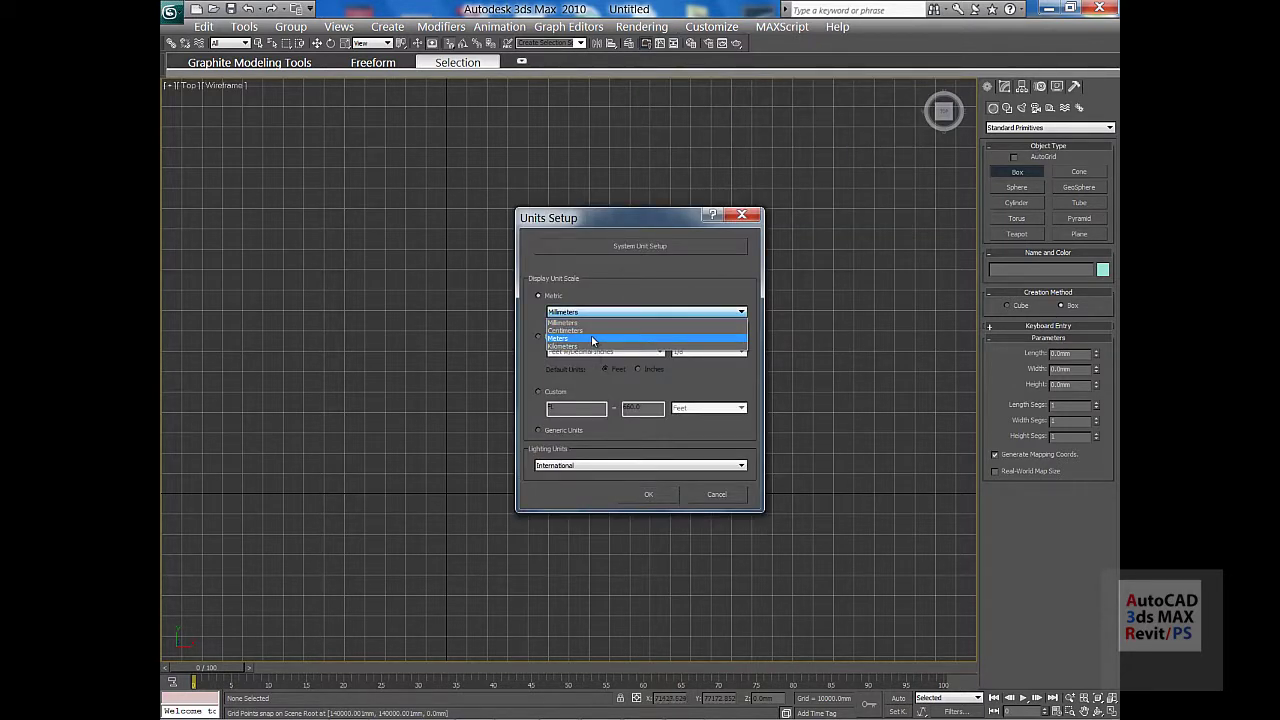
left_click(592, 339)
left_click(661, 496)
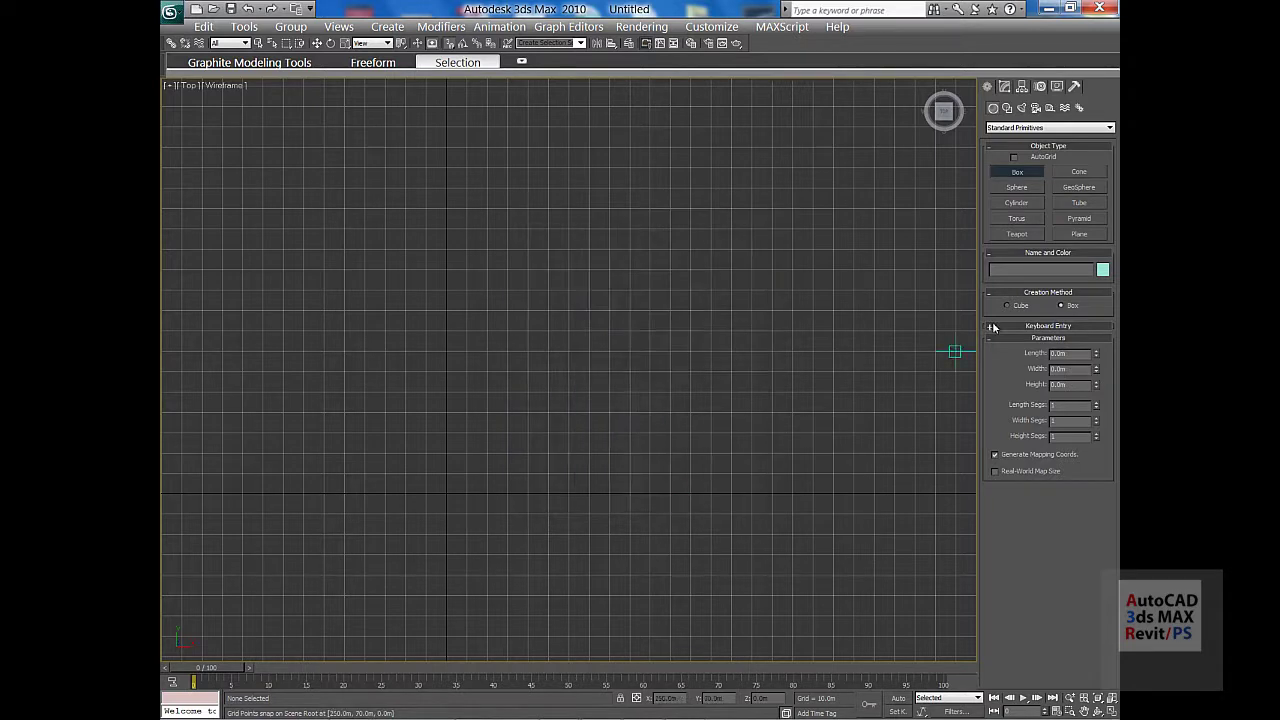
scroll(540, 360, "up", 5)
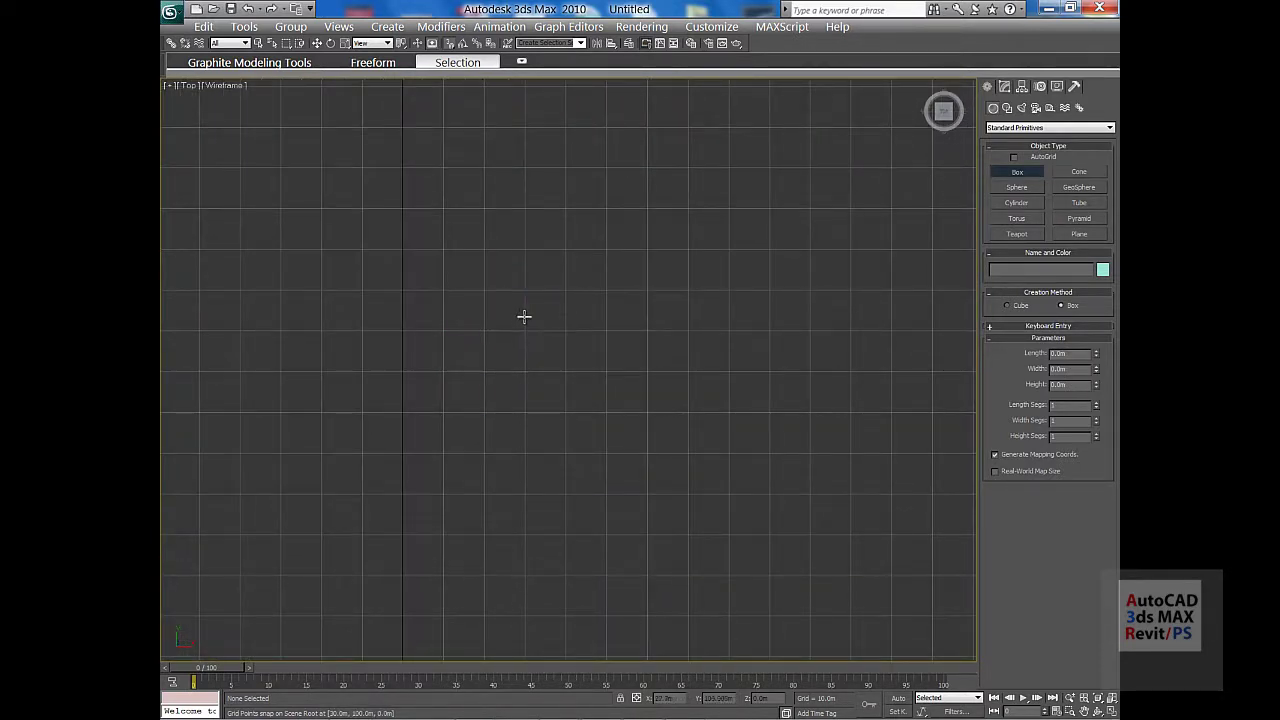
middle_click_drag(523, 315, 499, 268)
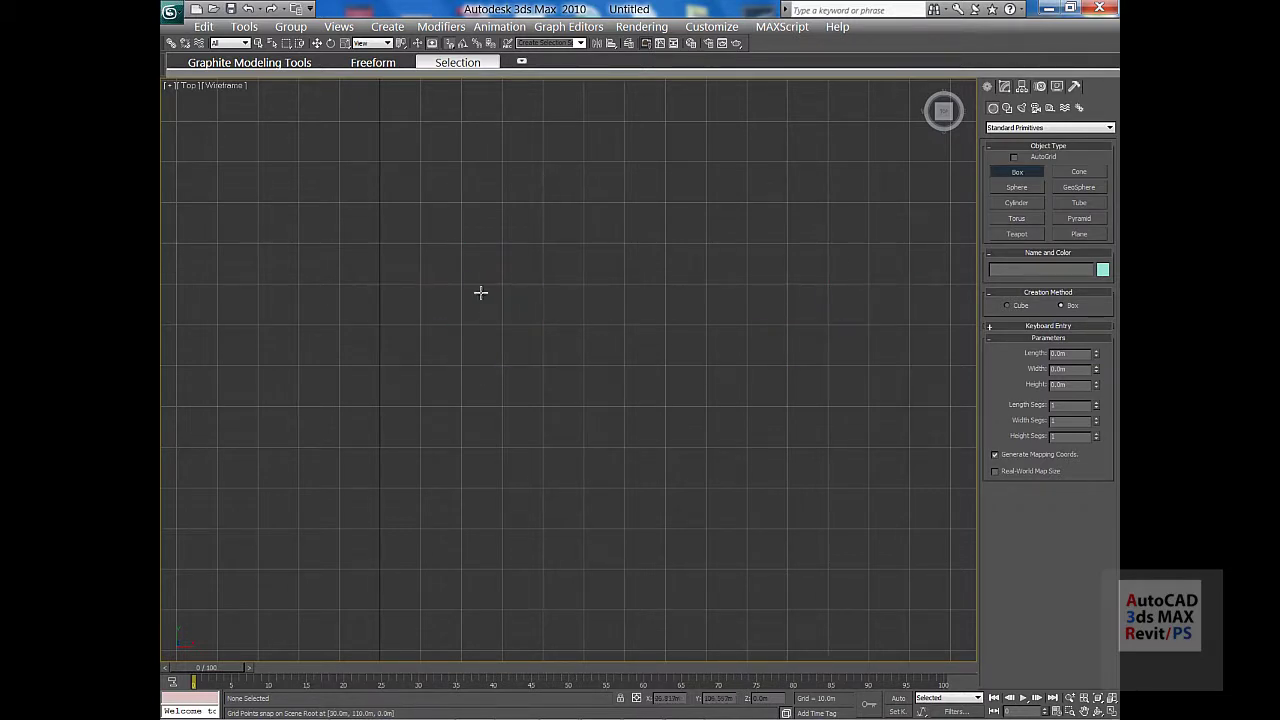
left_click_drag(462, 285, 502, 325)
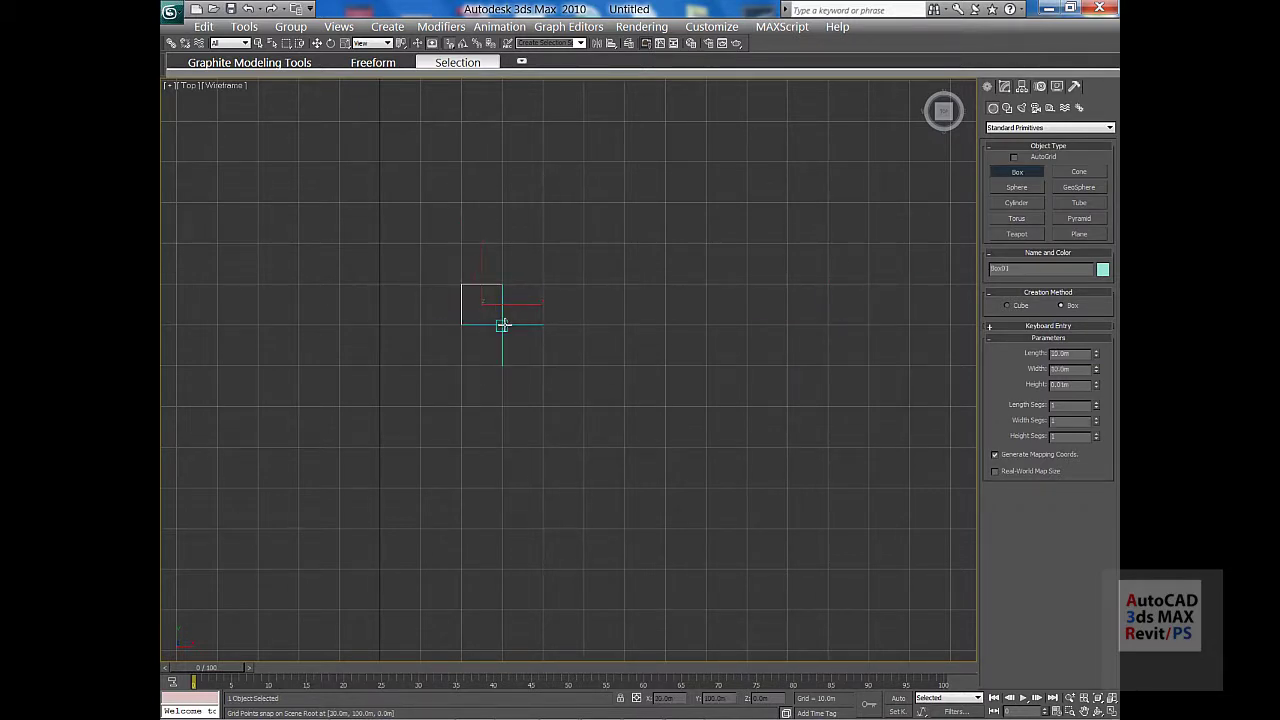
right_click(503, 325)
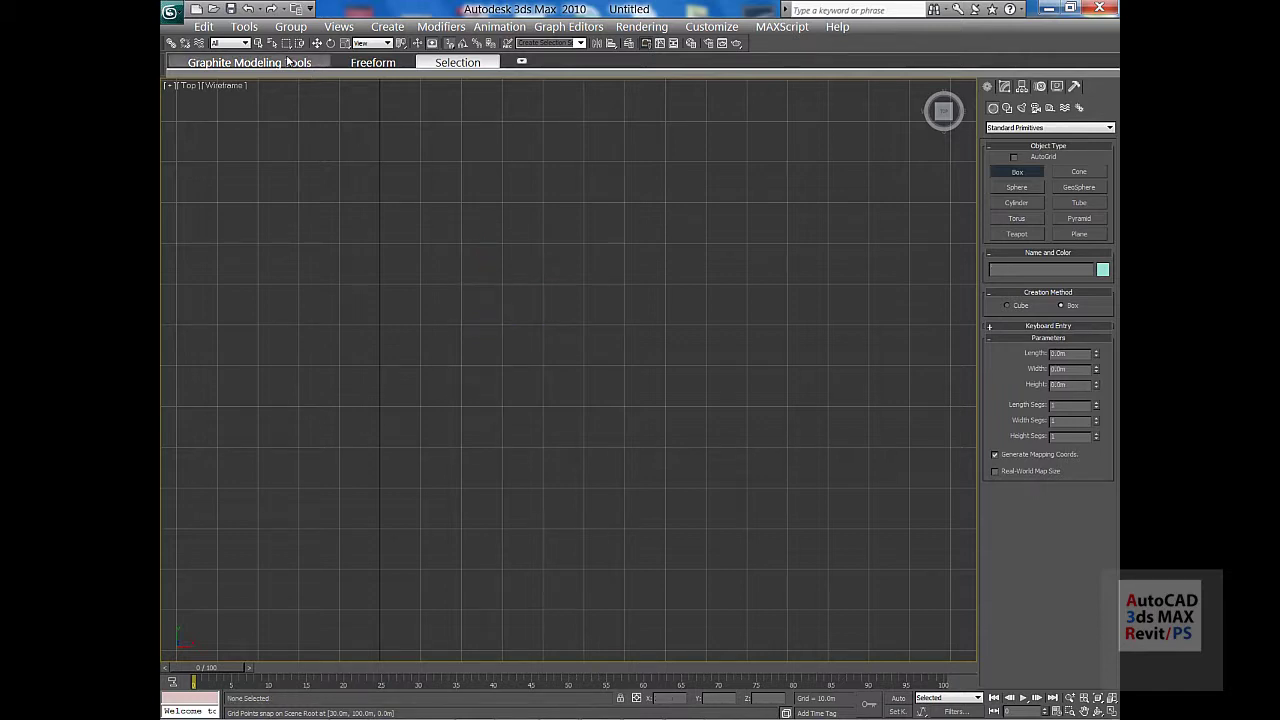
- Set the home grid spacing to 1 m in the grid and snap settings
left_click(244, 26)
mouse_move(318, 420)
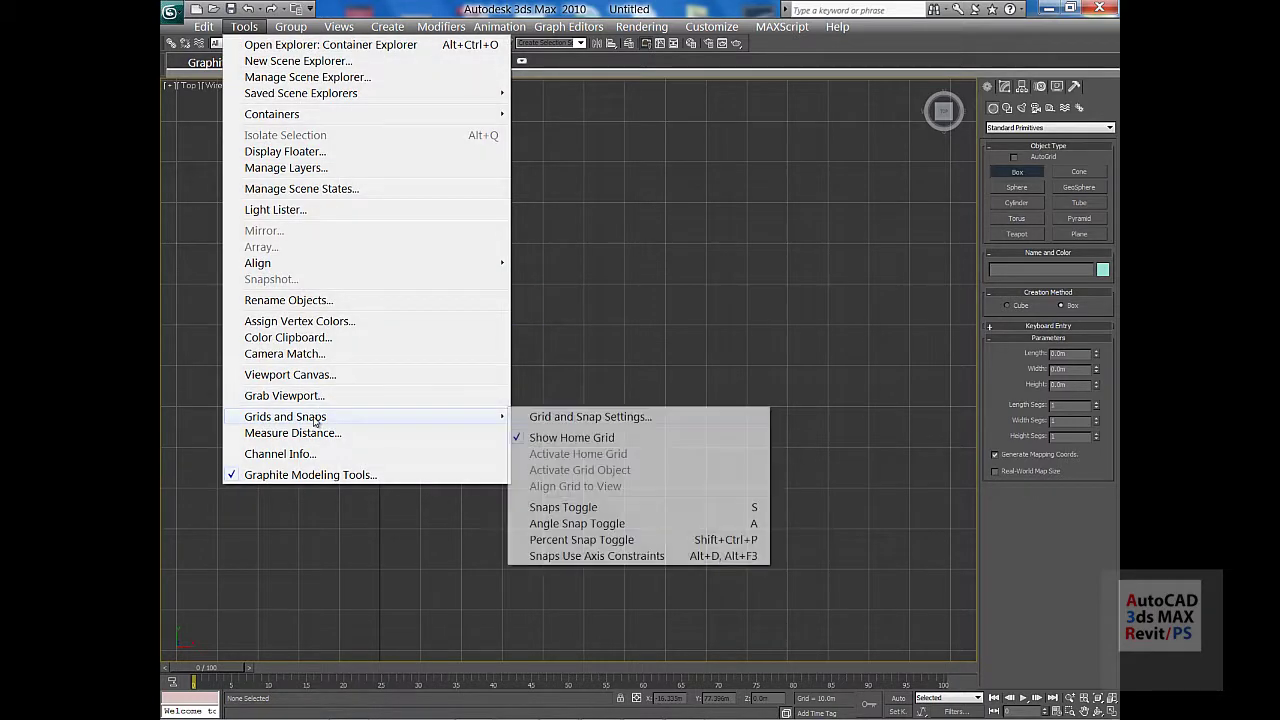
left_click(586, 416)
left_click(641, 287)
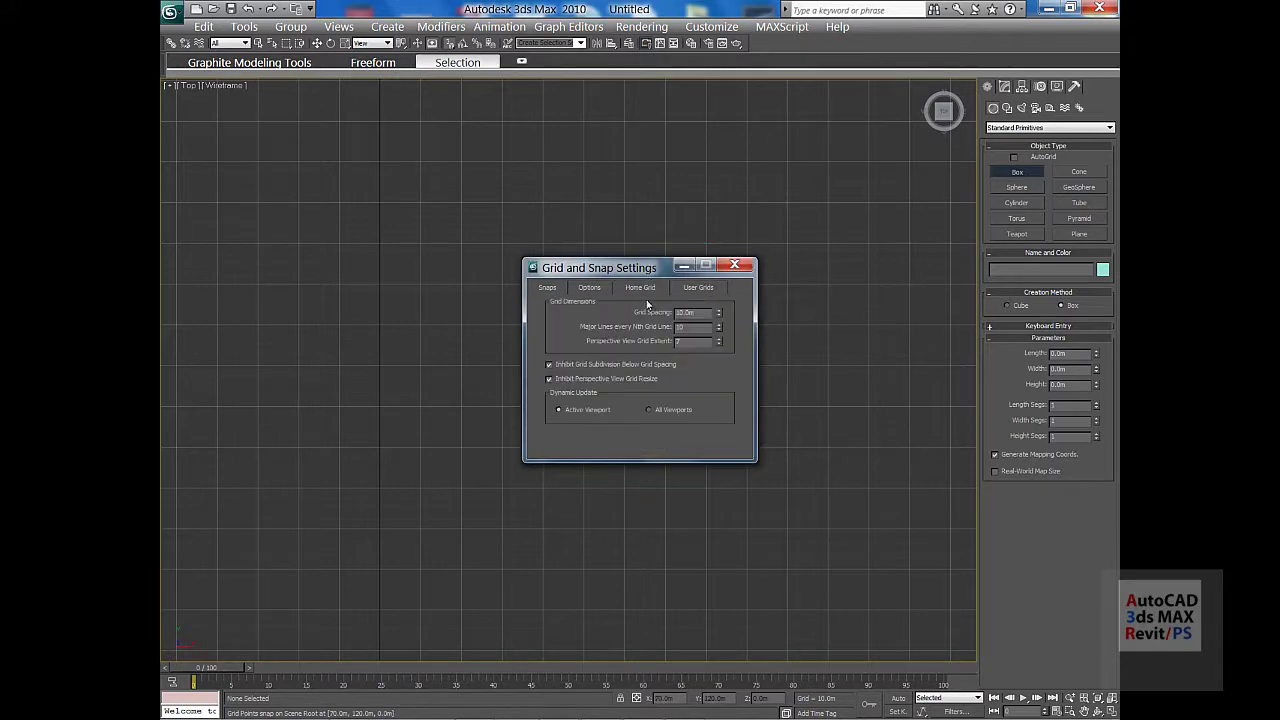
type("1")
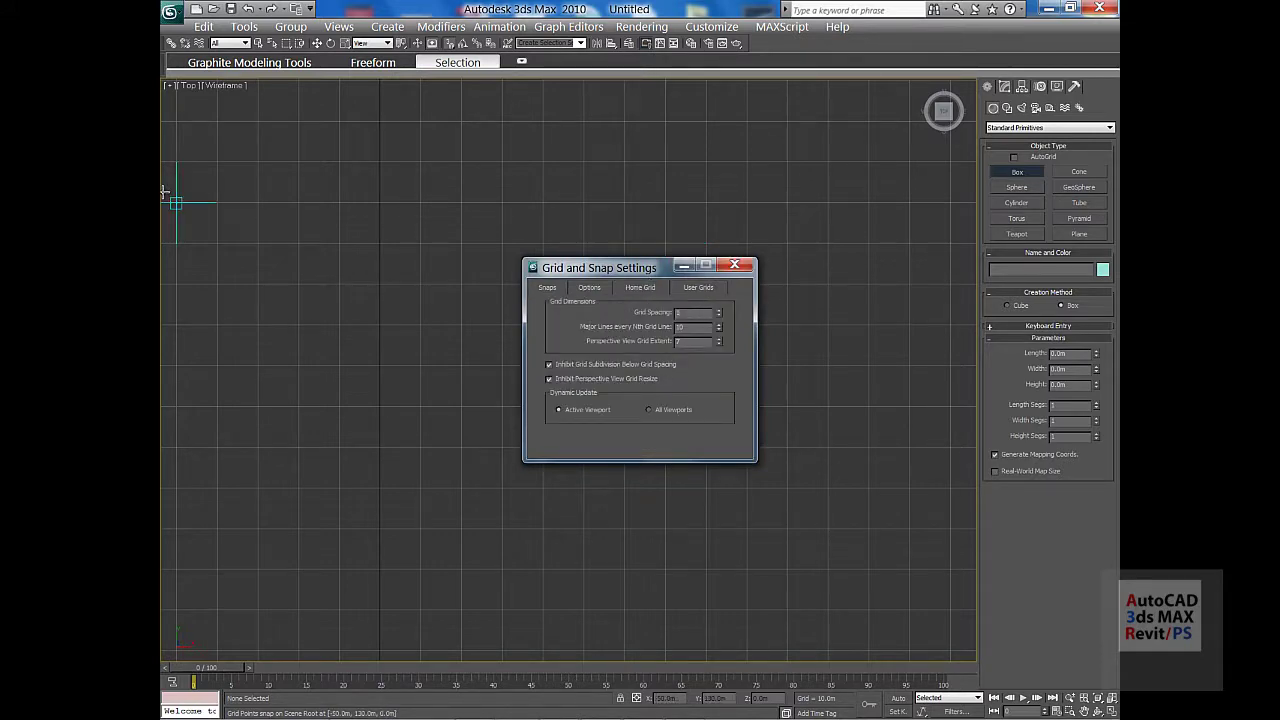
key("Return")
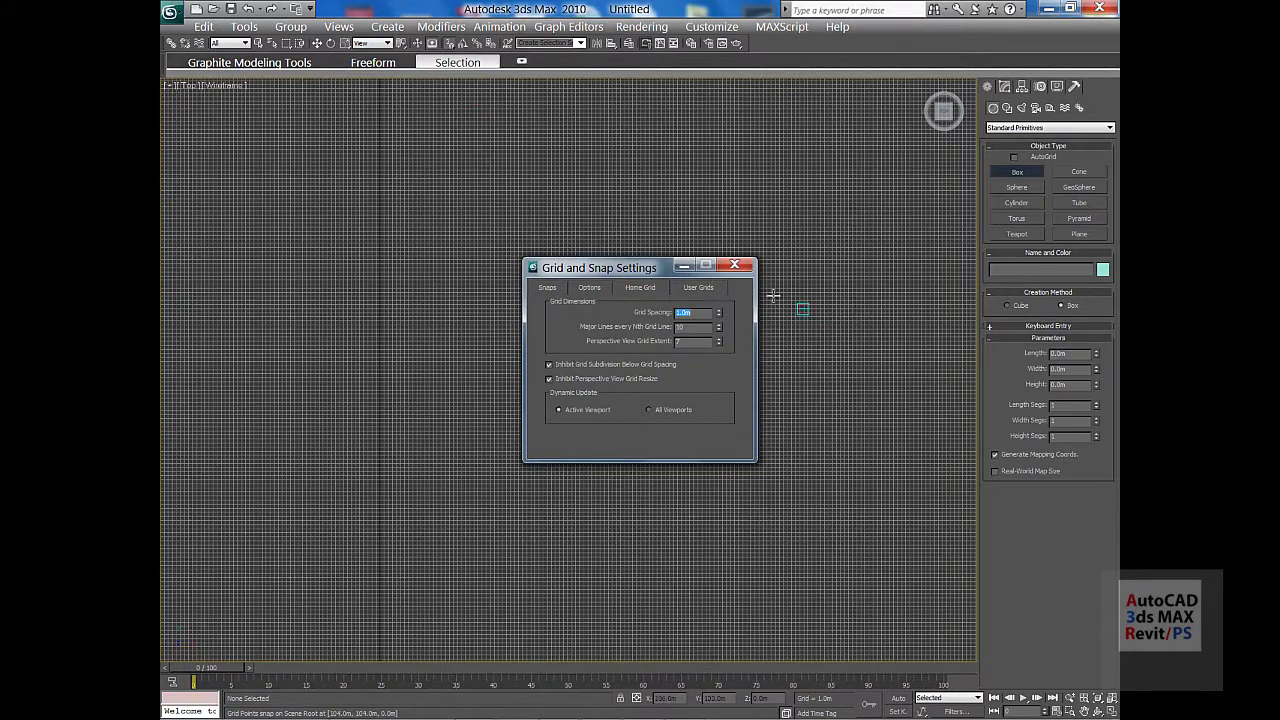
left_click(734, 265)
scroll(557, 380, "up", 6)
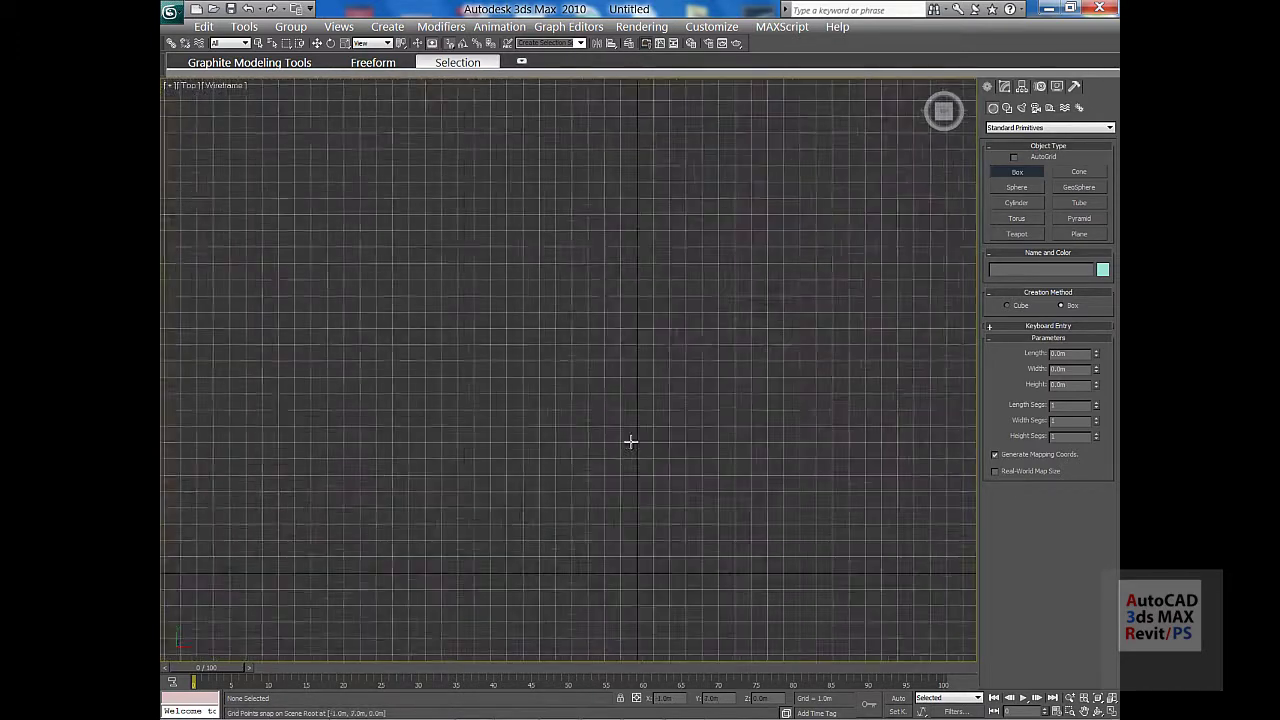
scroll(403, 197, "up", 5)
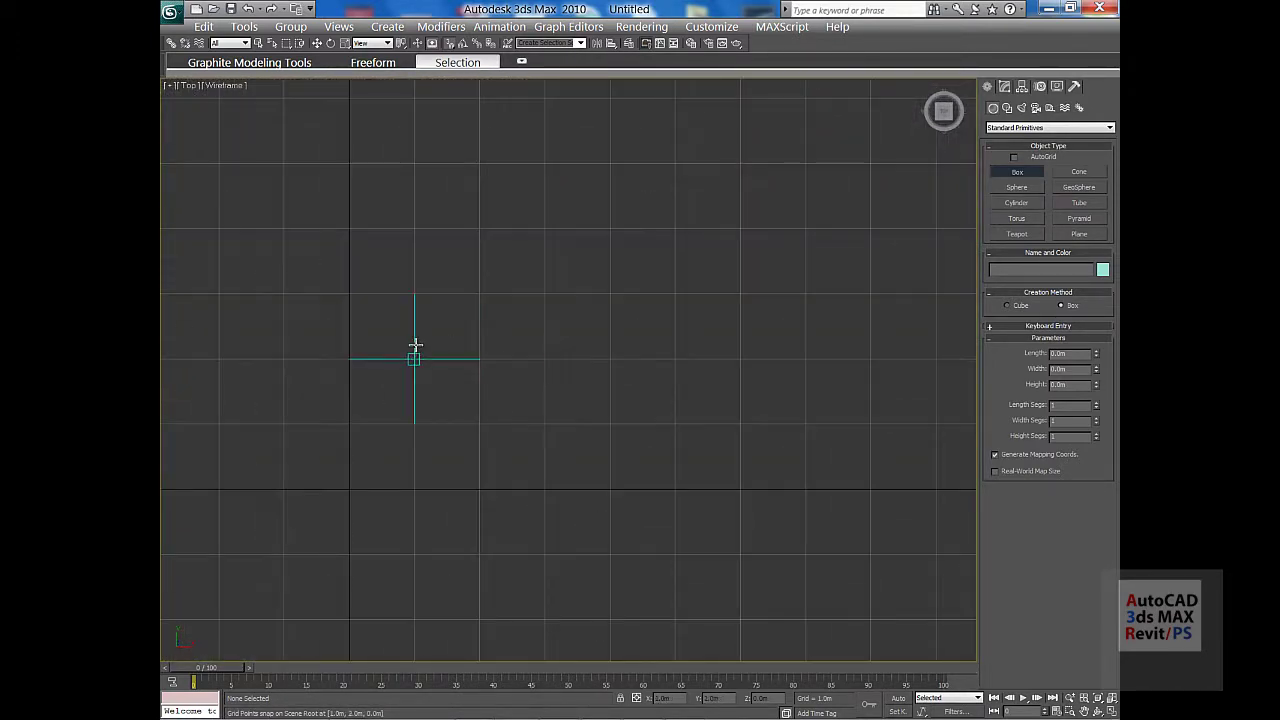
left_click(415, 360)
left_click_drag(415, 360, 479, 425)
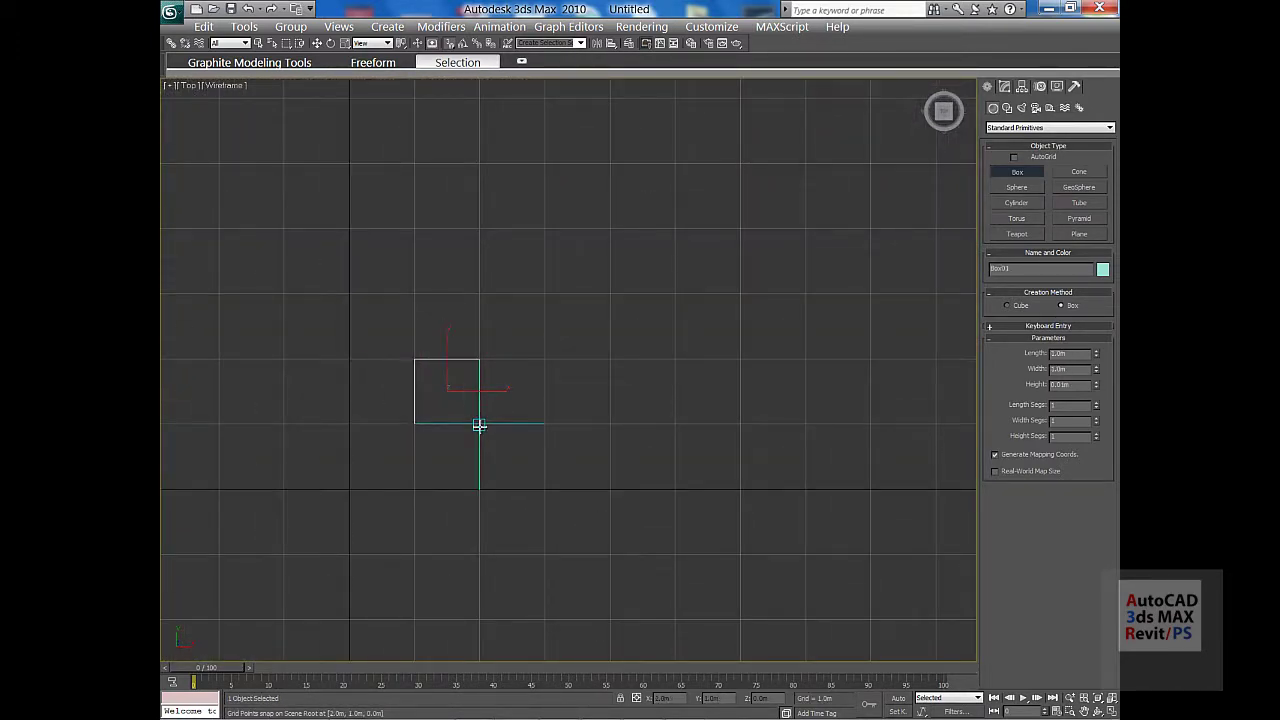
right_click(479, 423)
- Draw a 10 m by 10 m box, 1 m high, with one corner snapped to the grid origin
middle_click_drag(578, 222, 557, 383)
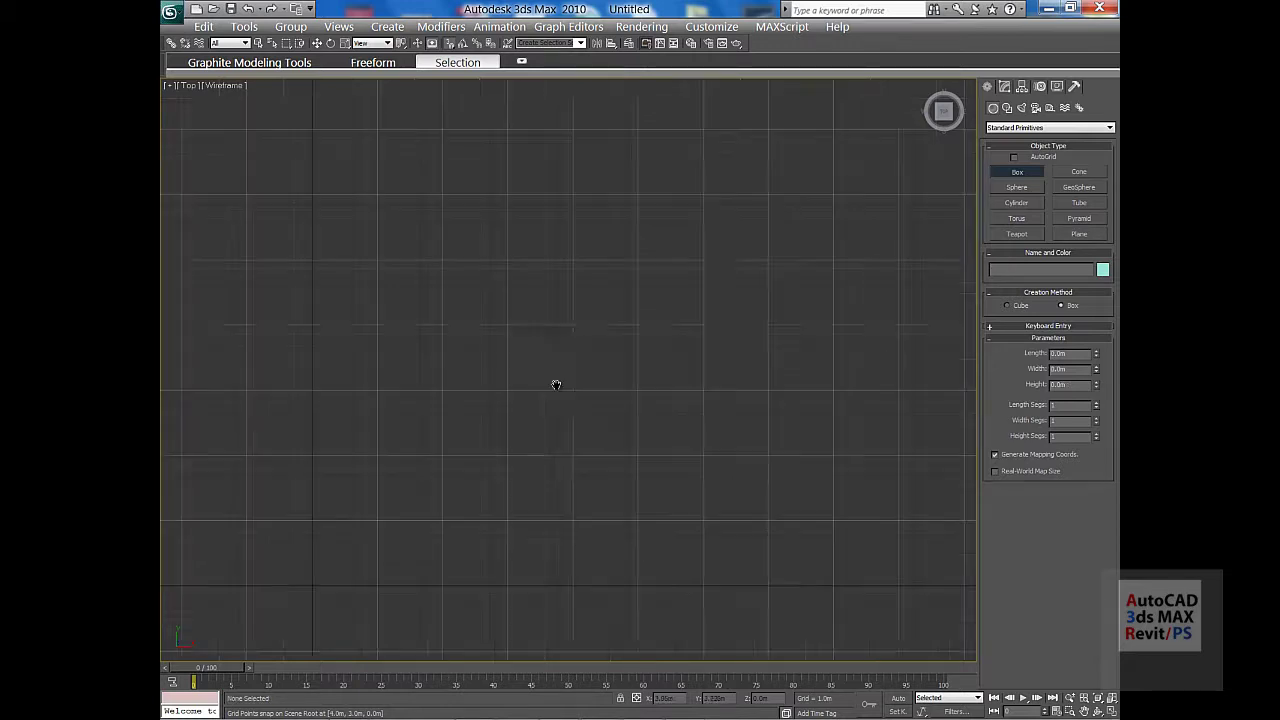
scroll(550, 380, "down", 5)
middle_click_drag(584, 437, 531, 471)
left_click_drag(371, 515, 595, 283)
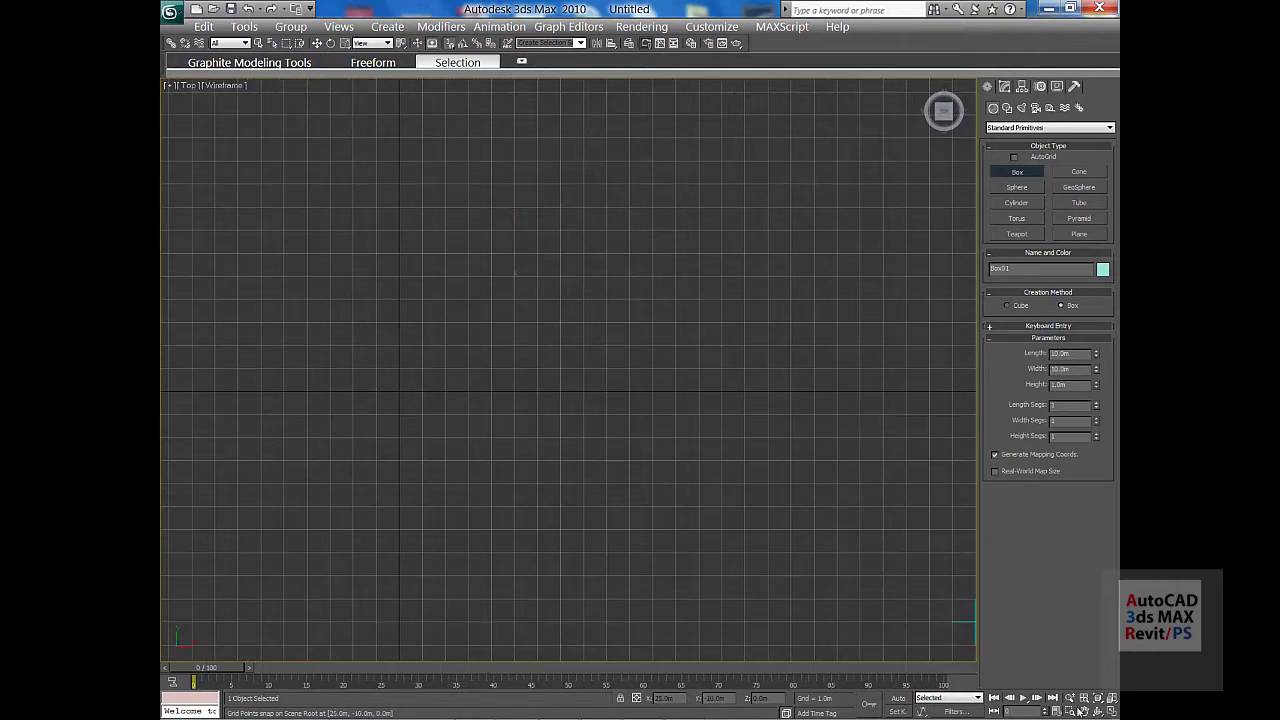
- Orbit to an angled view of the box and switch the viewport from wireframe to smooth shaded display
left_click(1097, 711)
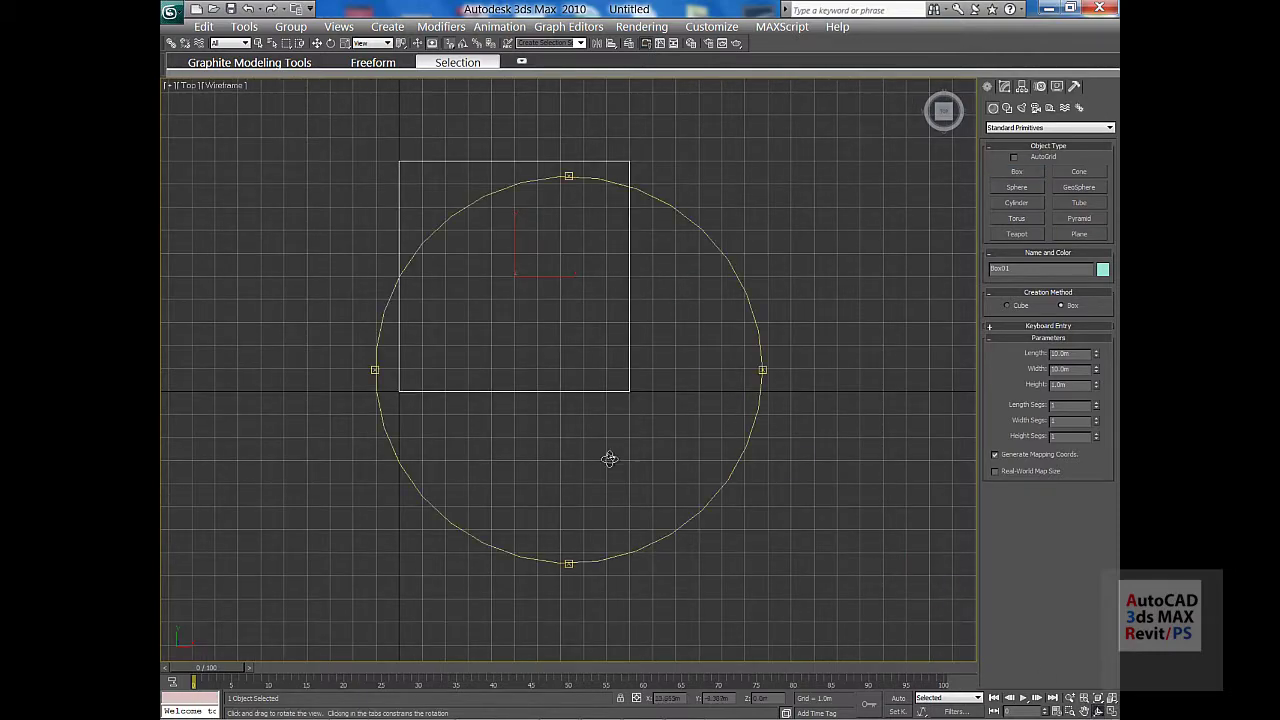
left_click_drag(608, 457, 509, 392)
scroll(509, 392, "up", 5)
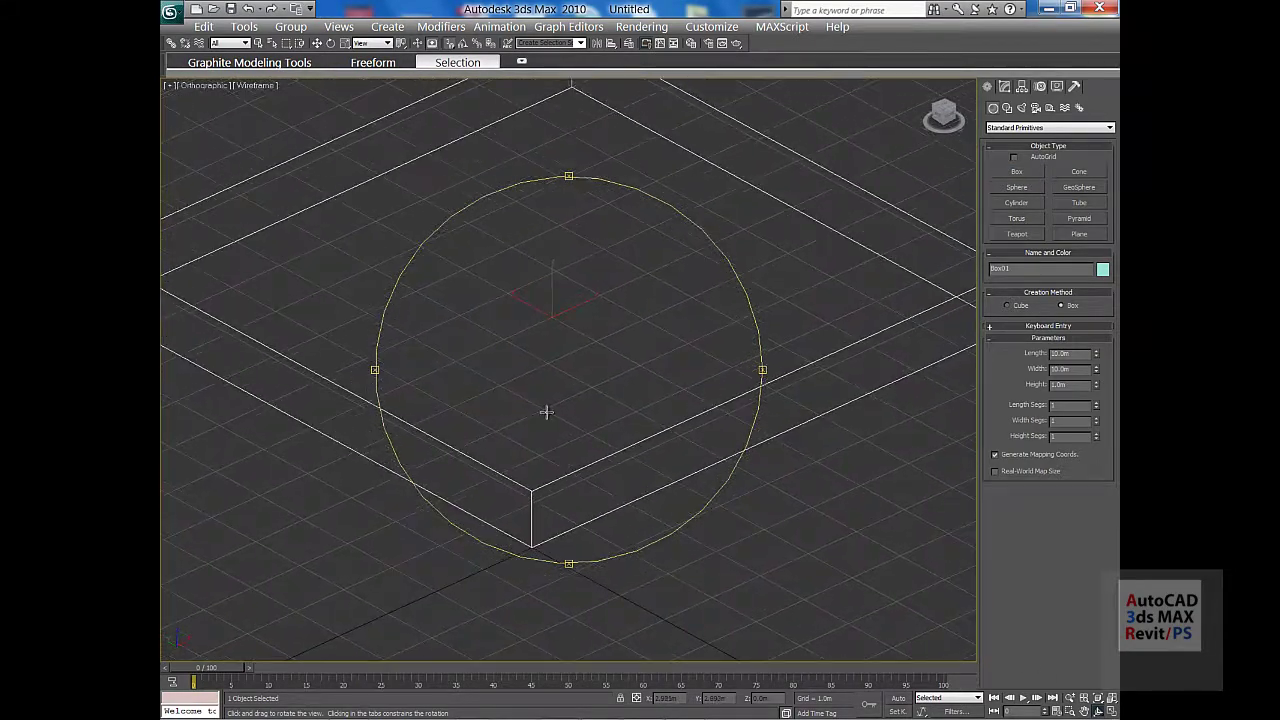
right_click(549, 409)
key("F3")
scroll(572, 404, "down", 5)
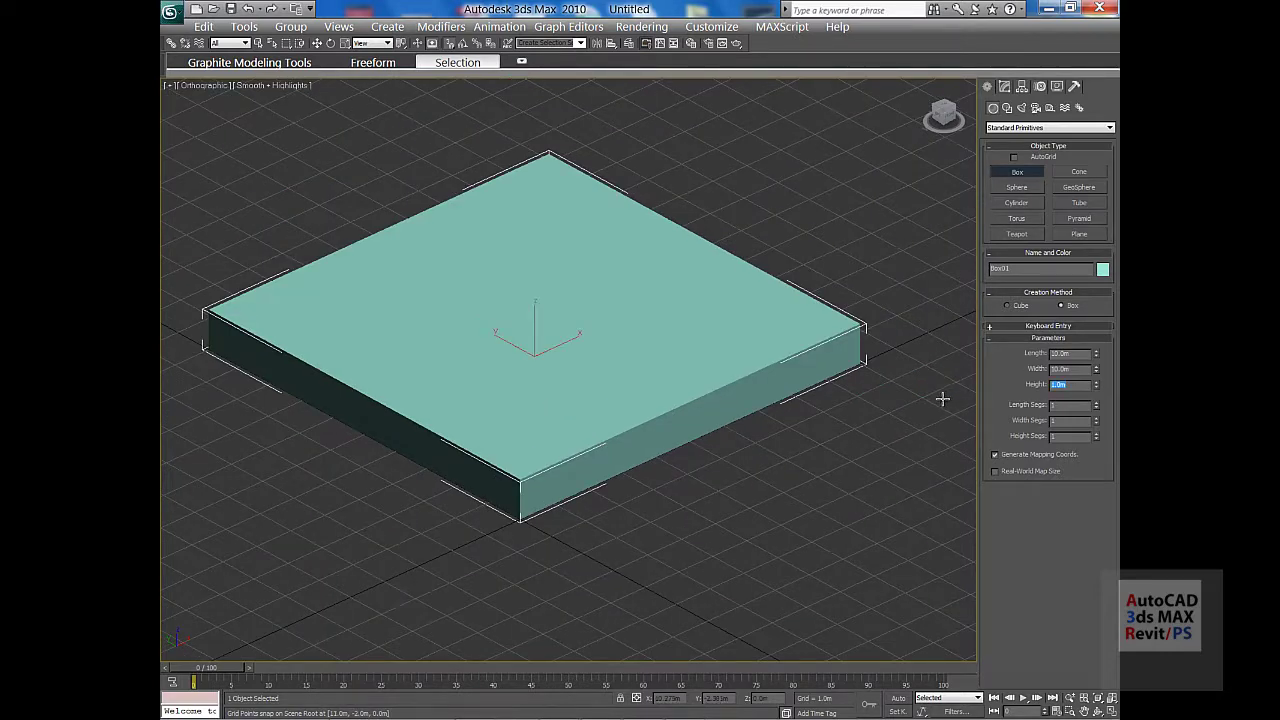
- Set the box's height to 0.1 m
type("0.1")
key("Return")
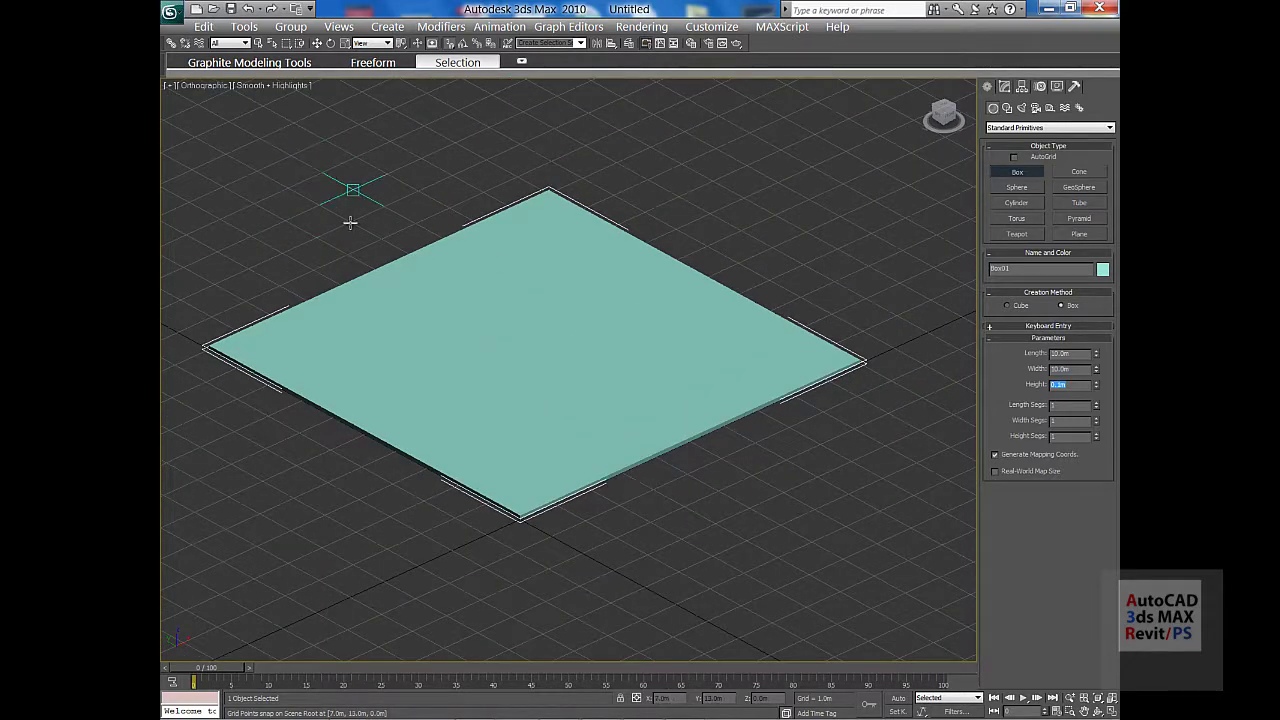
scroll(580, 420, "up", 2)
middle_click_drag(580, 420, 657, 357)
scroll(640, 357, "down", 5)
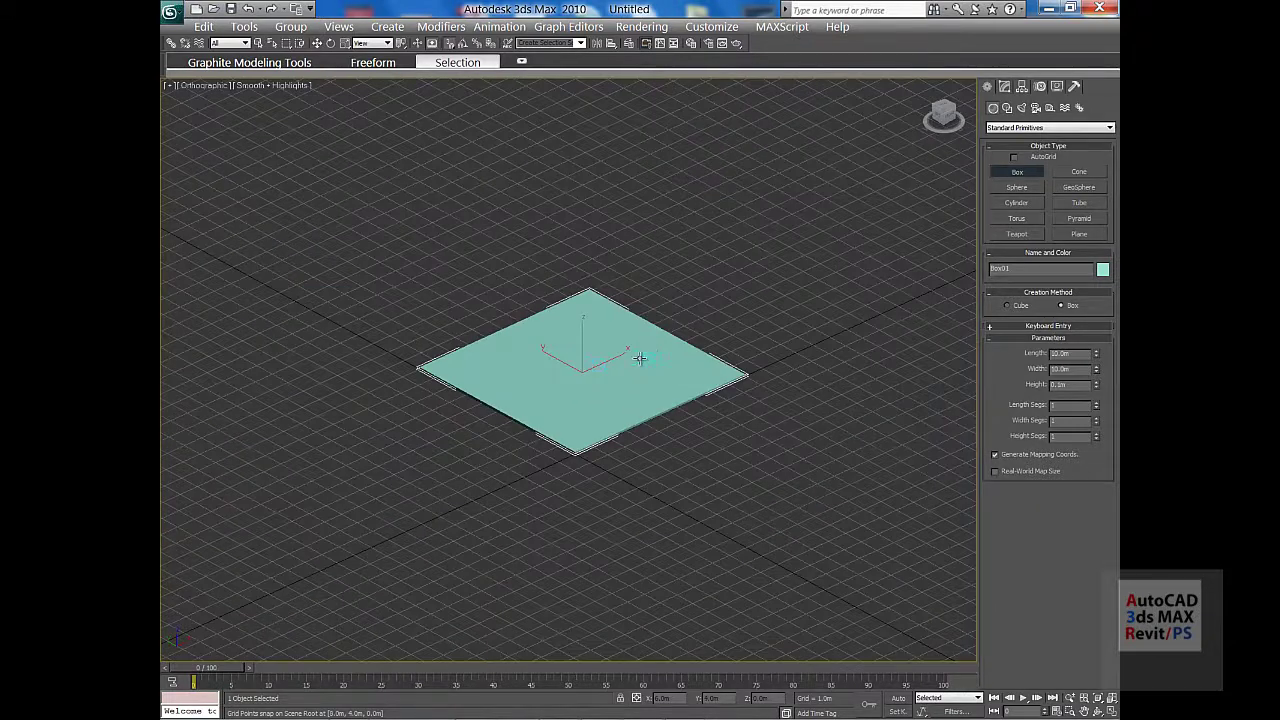
scroll(640, 358, "up", 4)
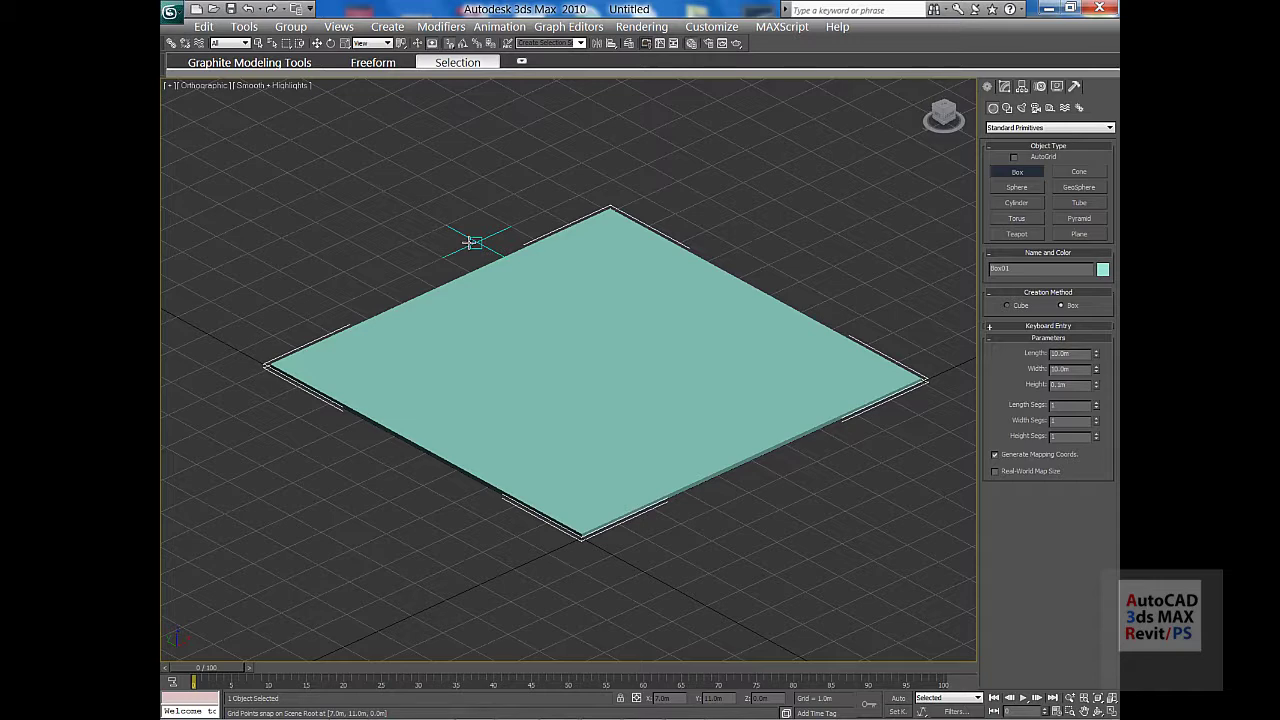
- Give the first material slot a medium blue diffuse color and assign that material to the box
key("m")
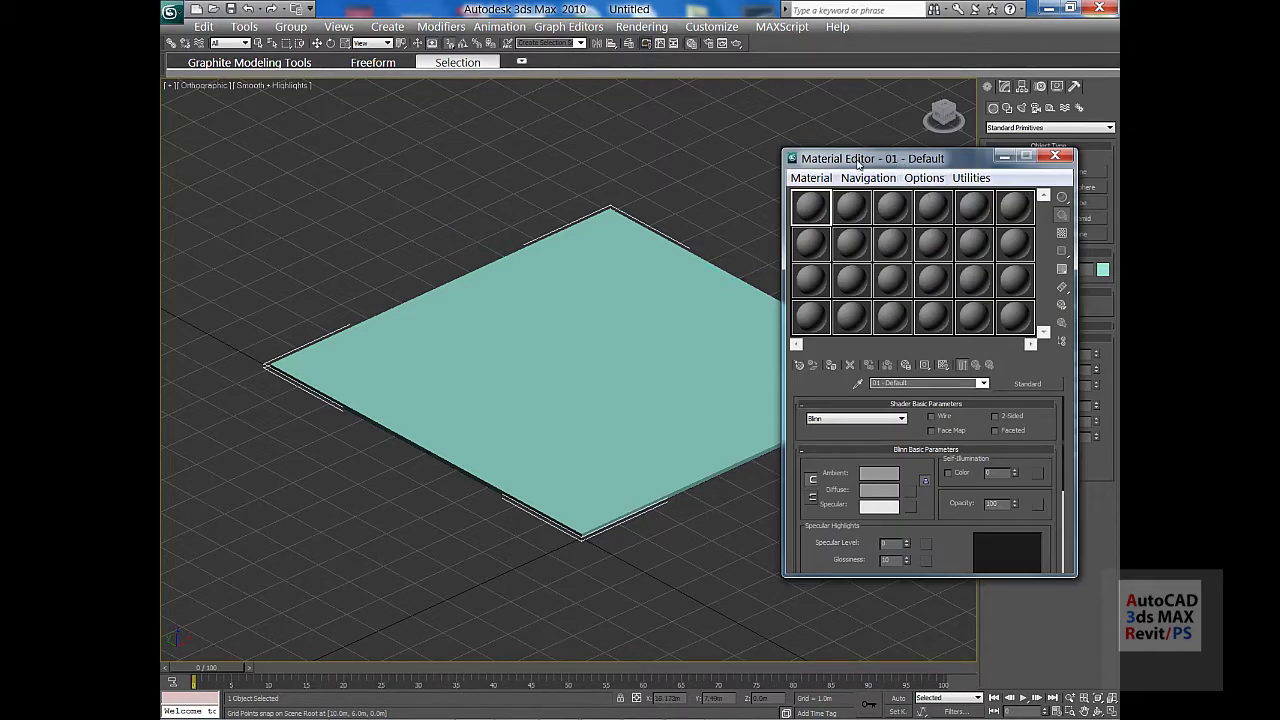
left_click_drag(860, 160, 643, 164)
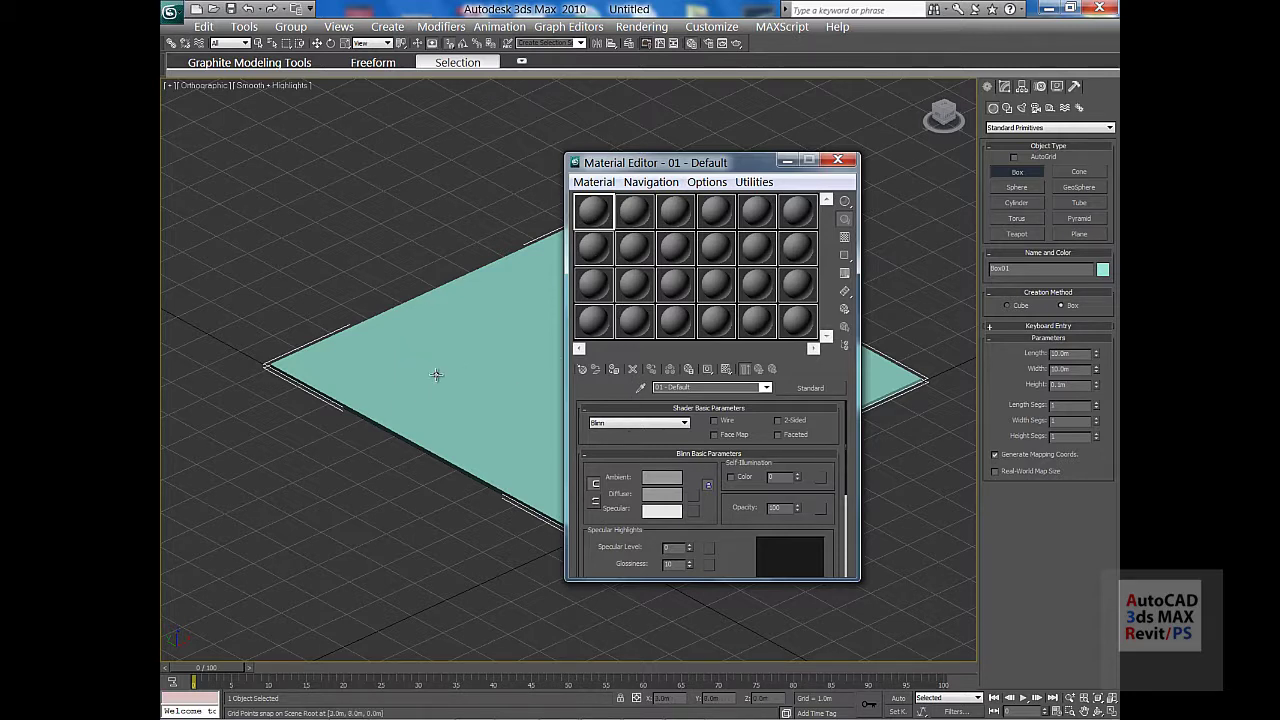
left_click(663, 494)
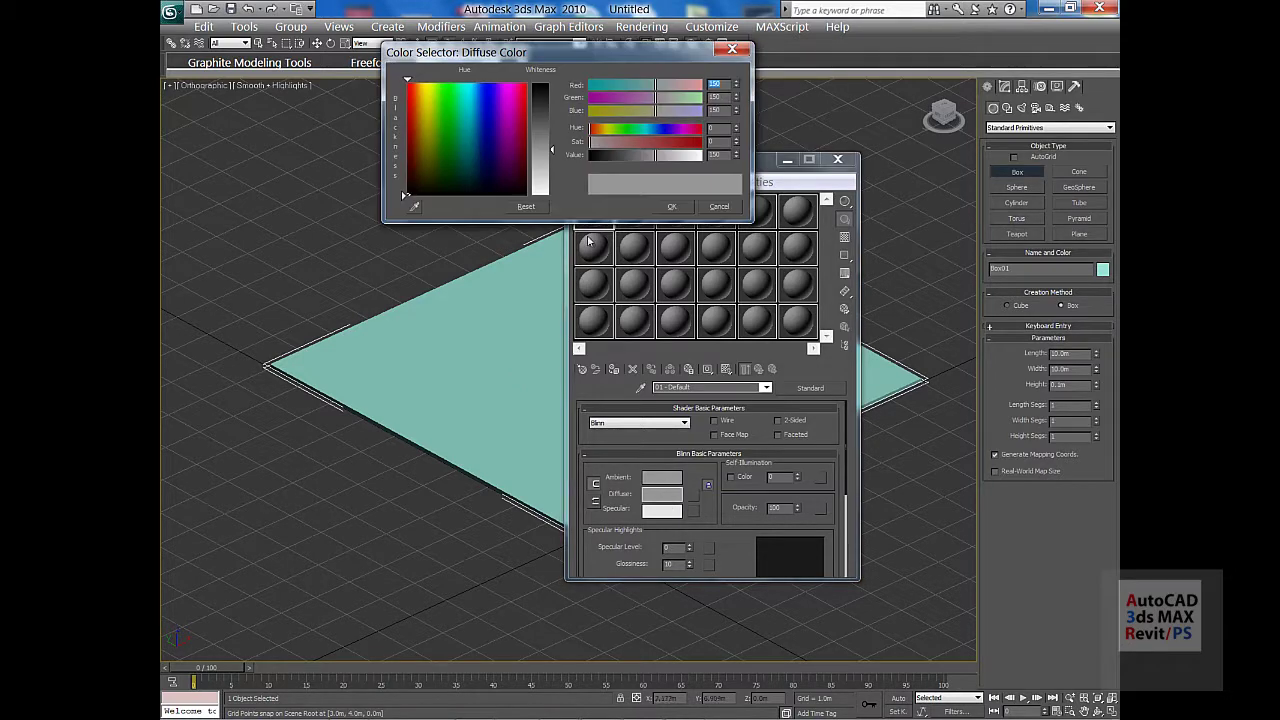
left_click_drag(490, 124, 481, 127)
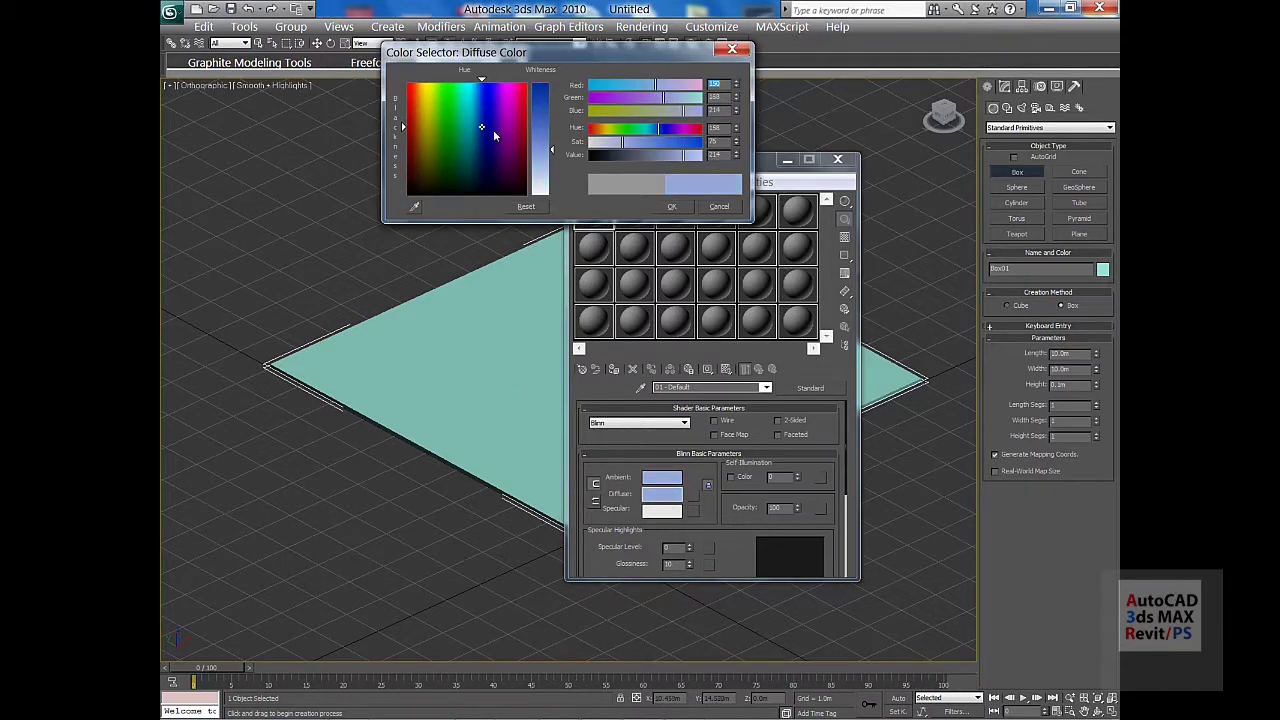
left_click_drag(548, 151, 544, 105)
left_click(672, 206)
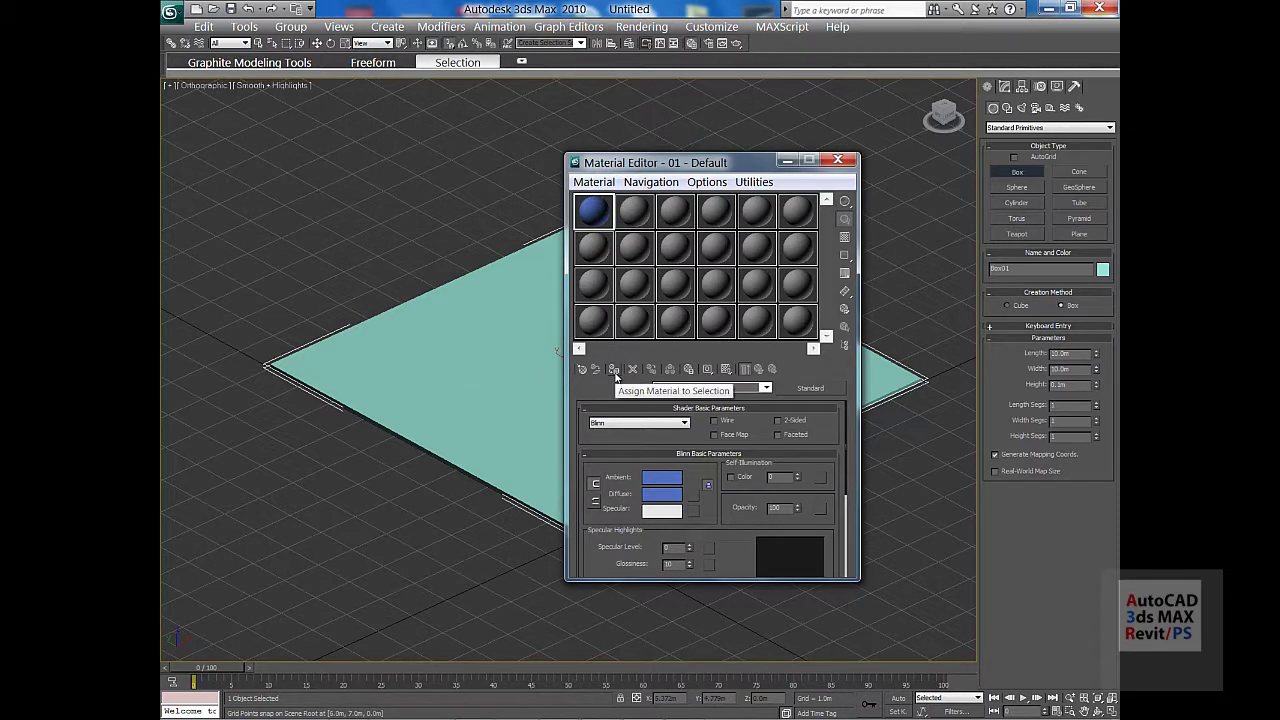
left_click(615, 371)
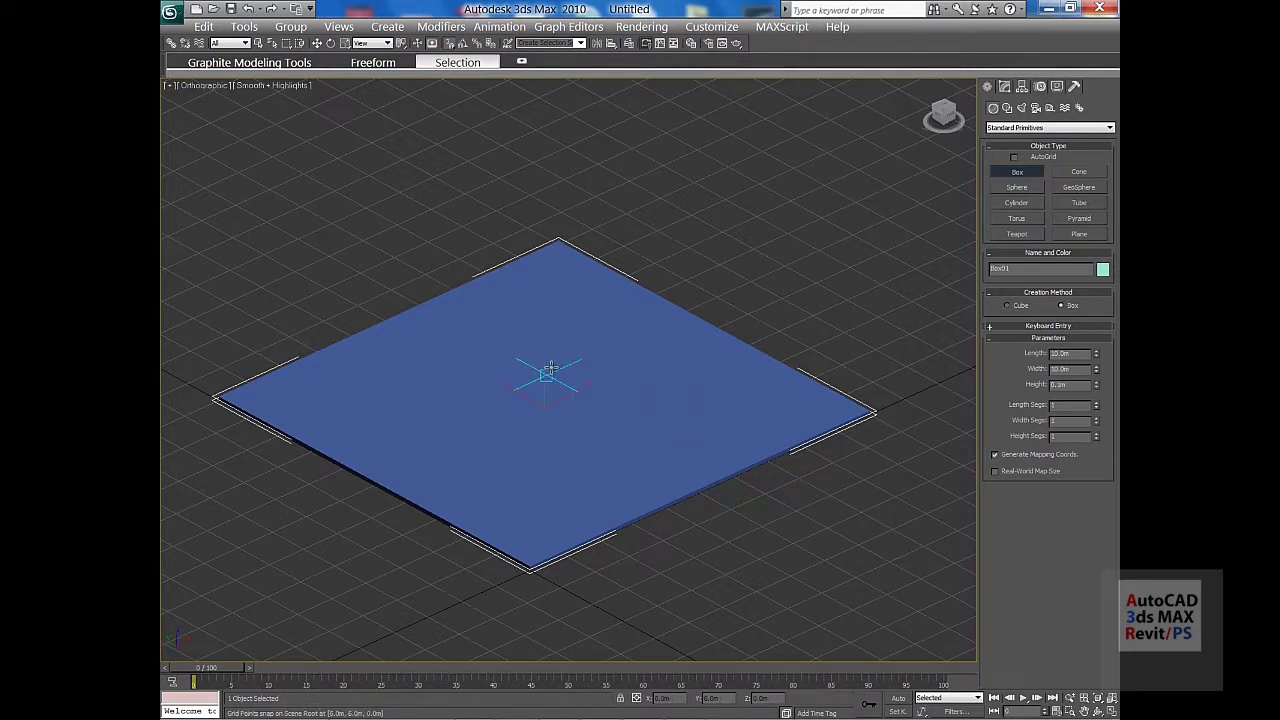
- Add a Bitmap map to the second material slot's diffuse color and browse to the ArchMat folder on drive D
key("m")
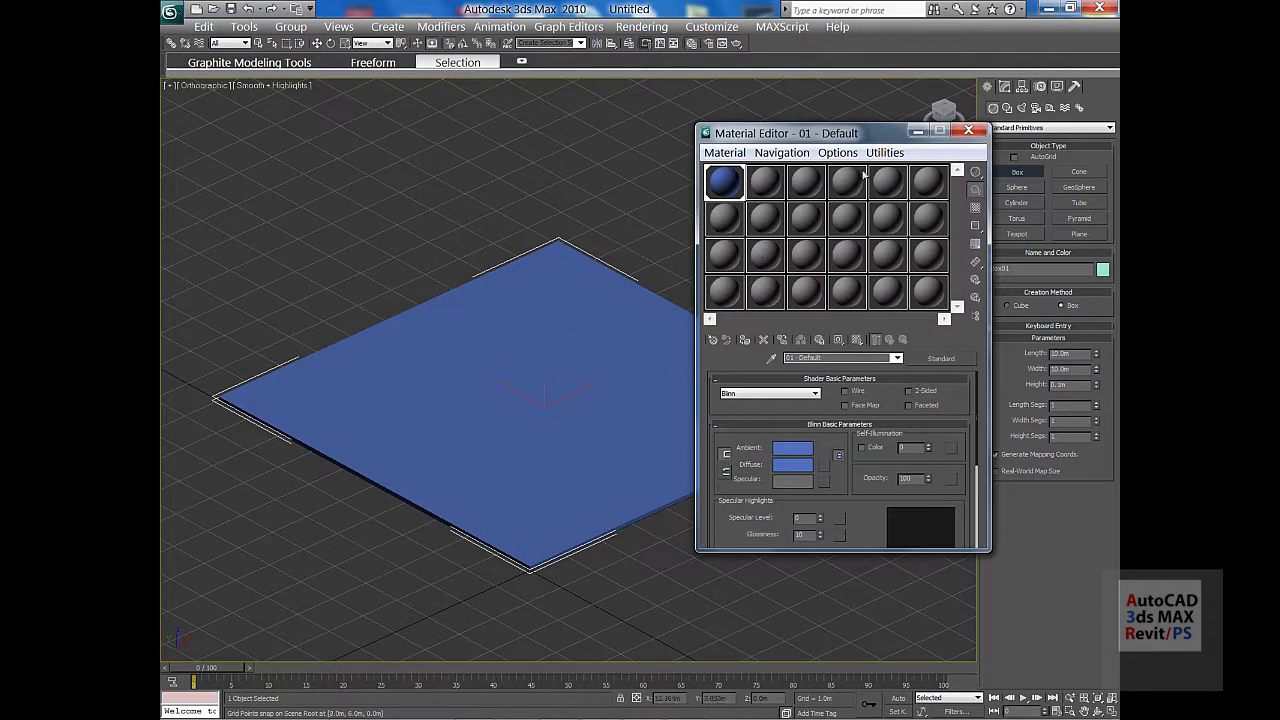
left_click(769, 186)
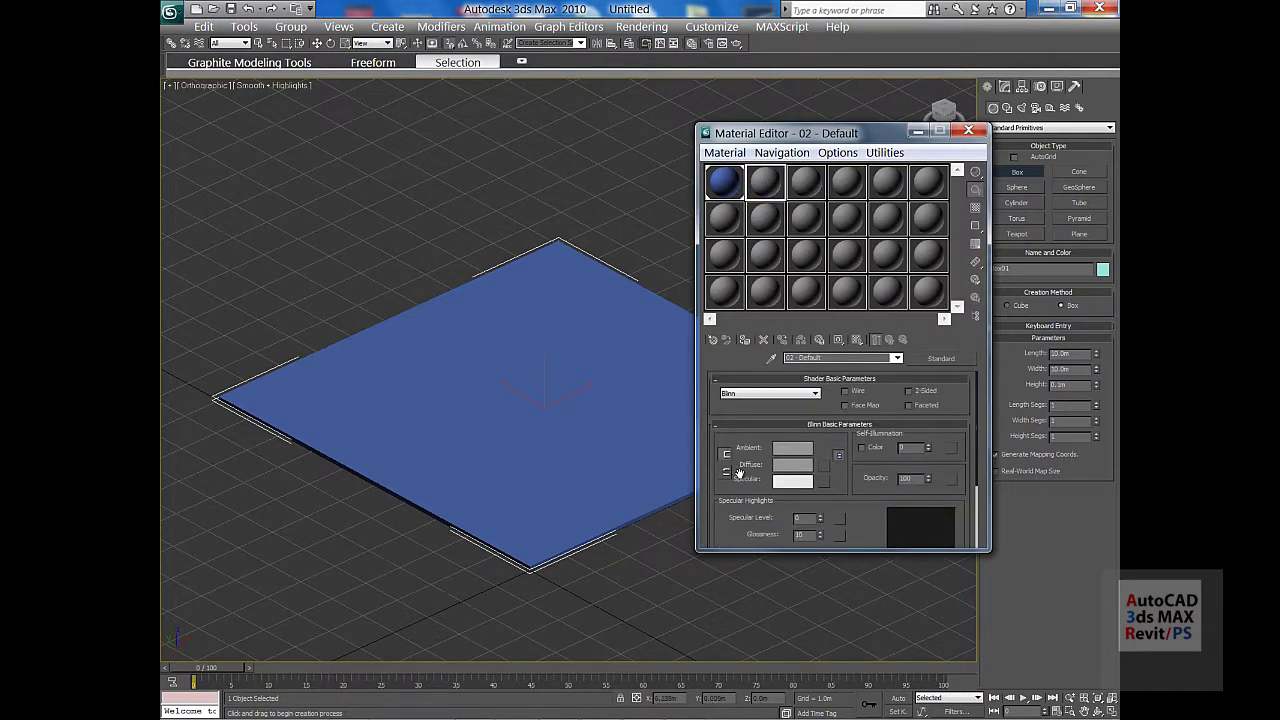
left_click(824, 466)
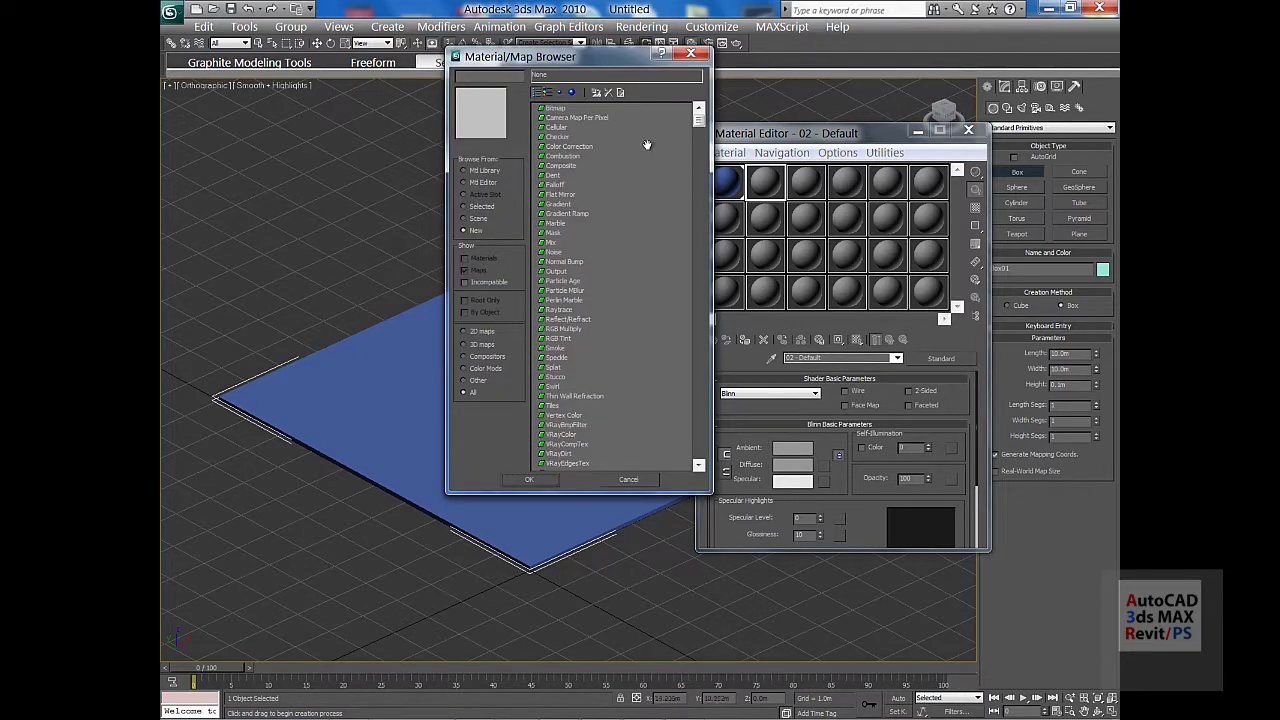
double_click(554, 108)
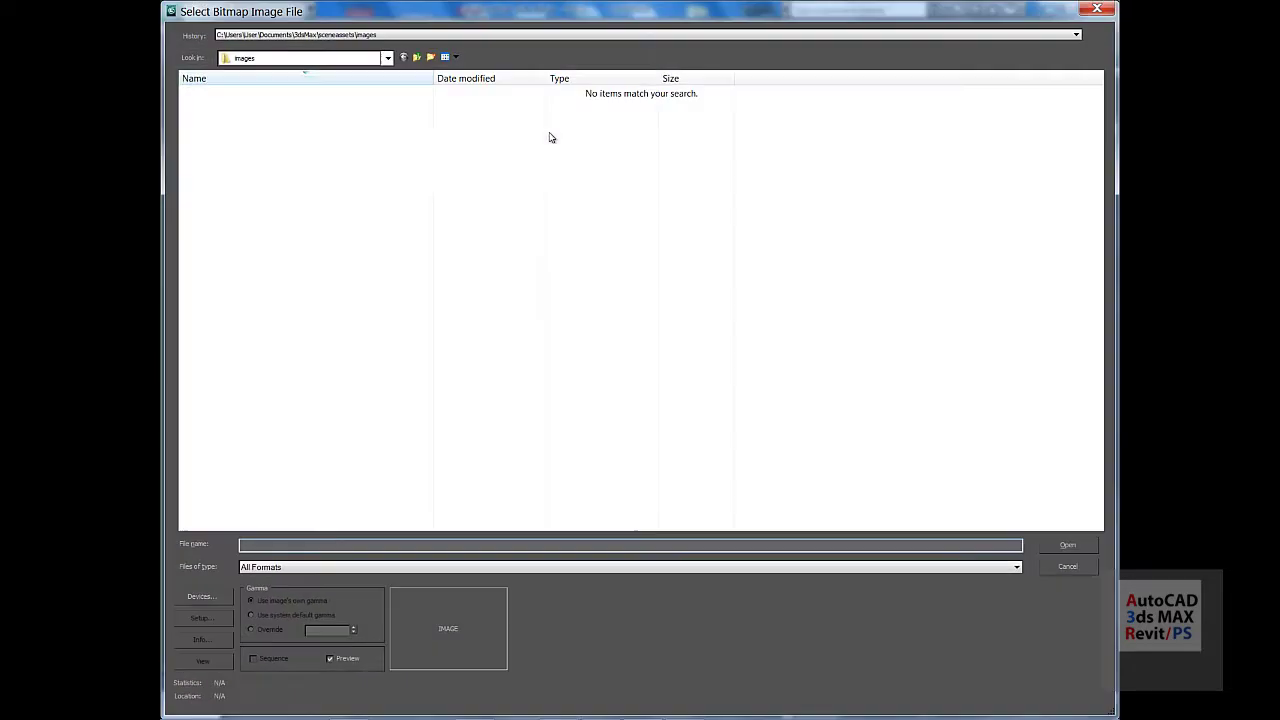
left_click(346, 58)
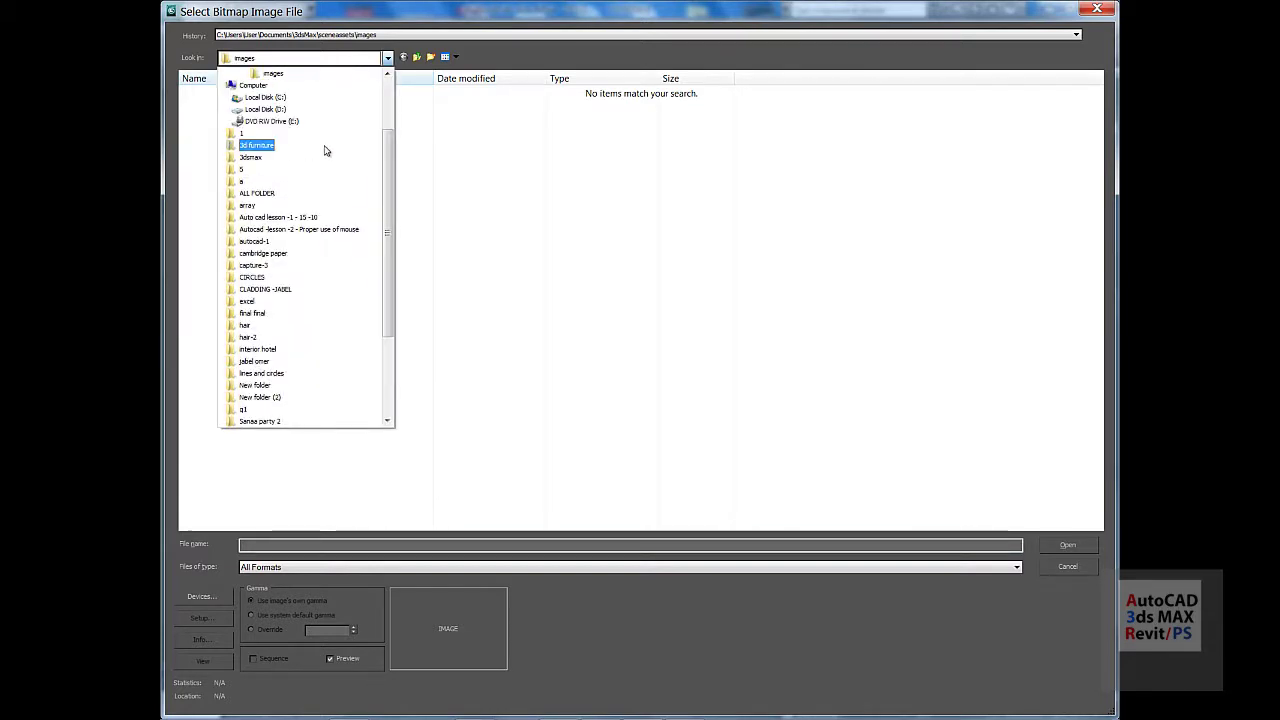
left_click(283, 110)
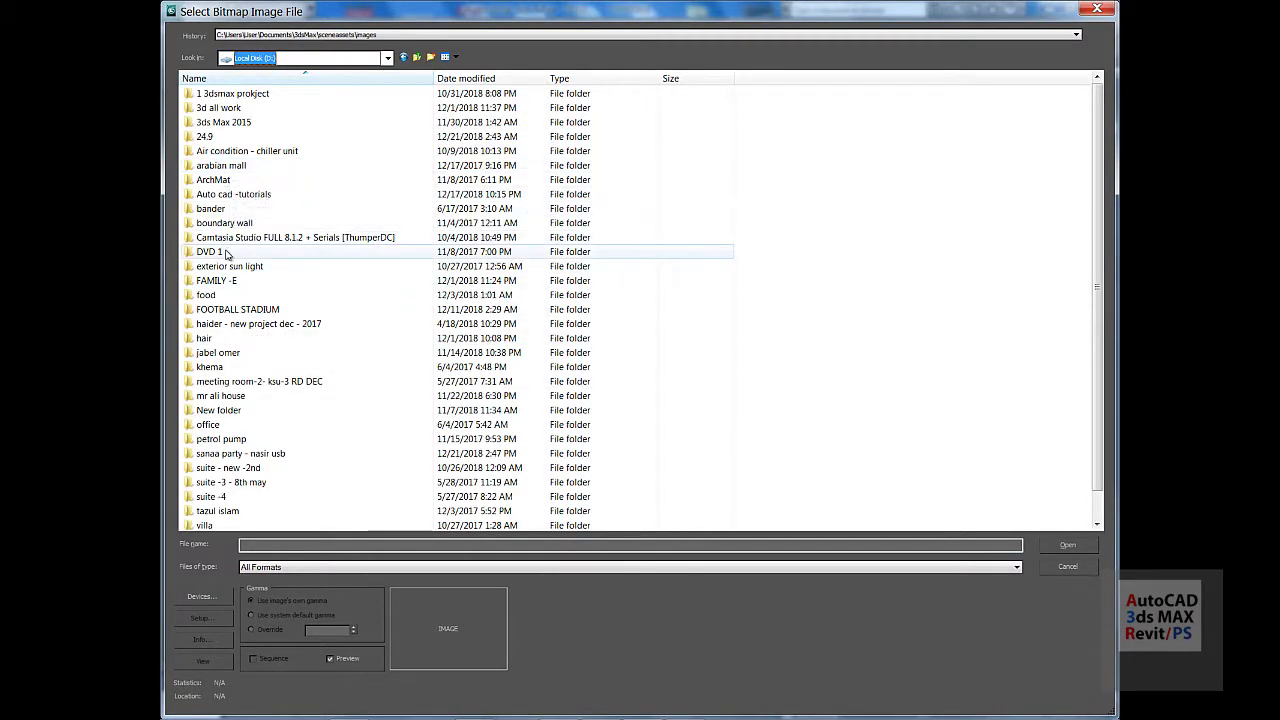
double_click(225, 180)
- Load the Finishes.Flooring.Tile.Square.Brown image from the ArchMat folder as the diffuse bitmap
scroll(629, 289, "down", 10)
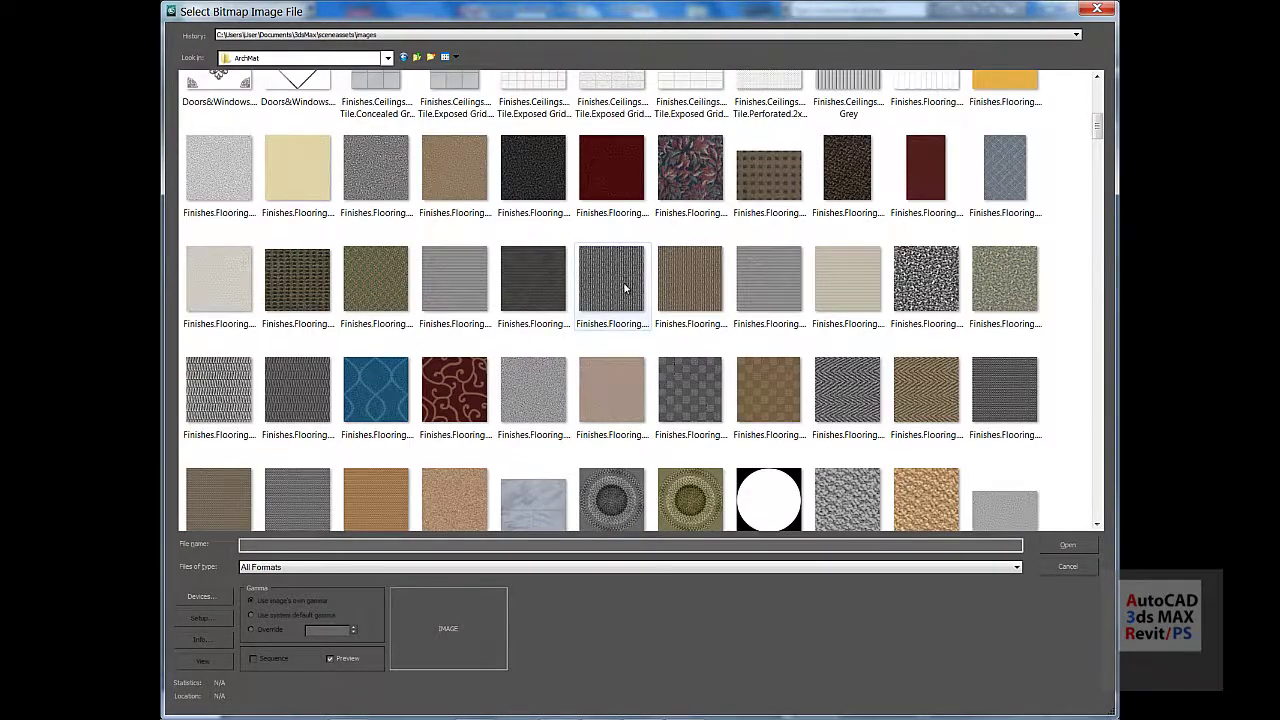
scroll(634, 288, "up", 3)
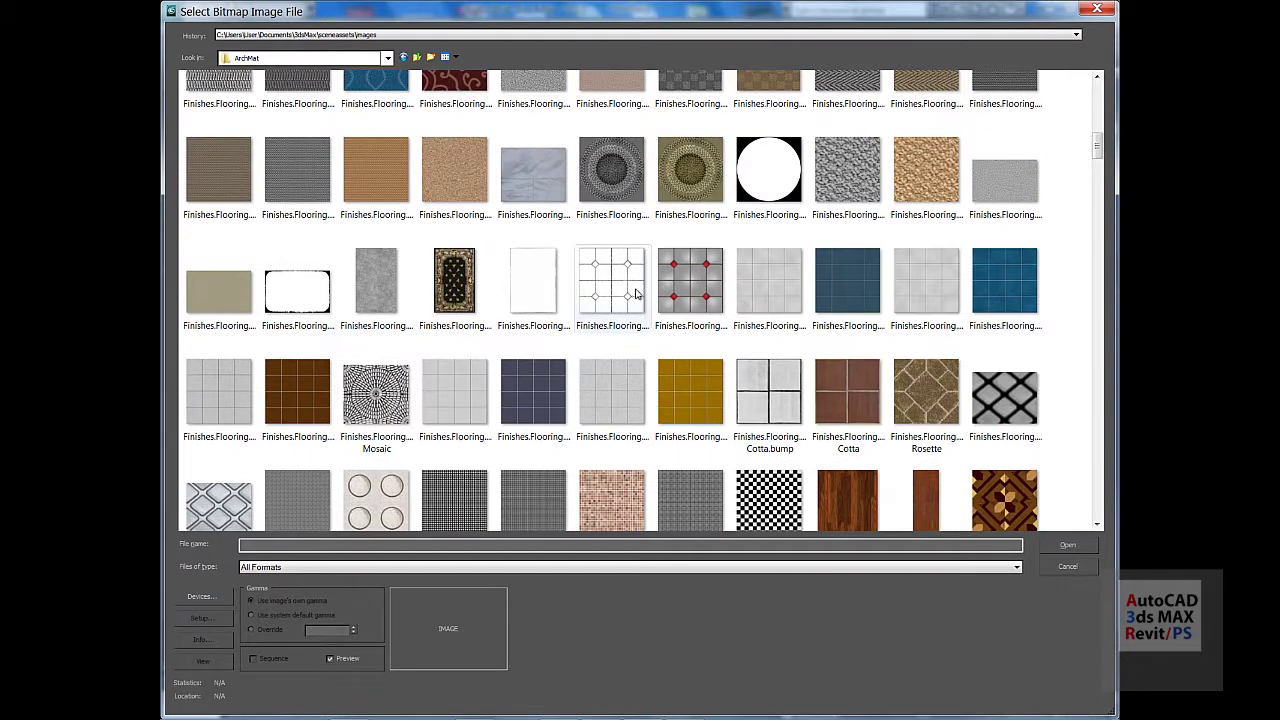
scroll(634, 289, "down", 3)
scroll(660, 300, "up", 3)
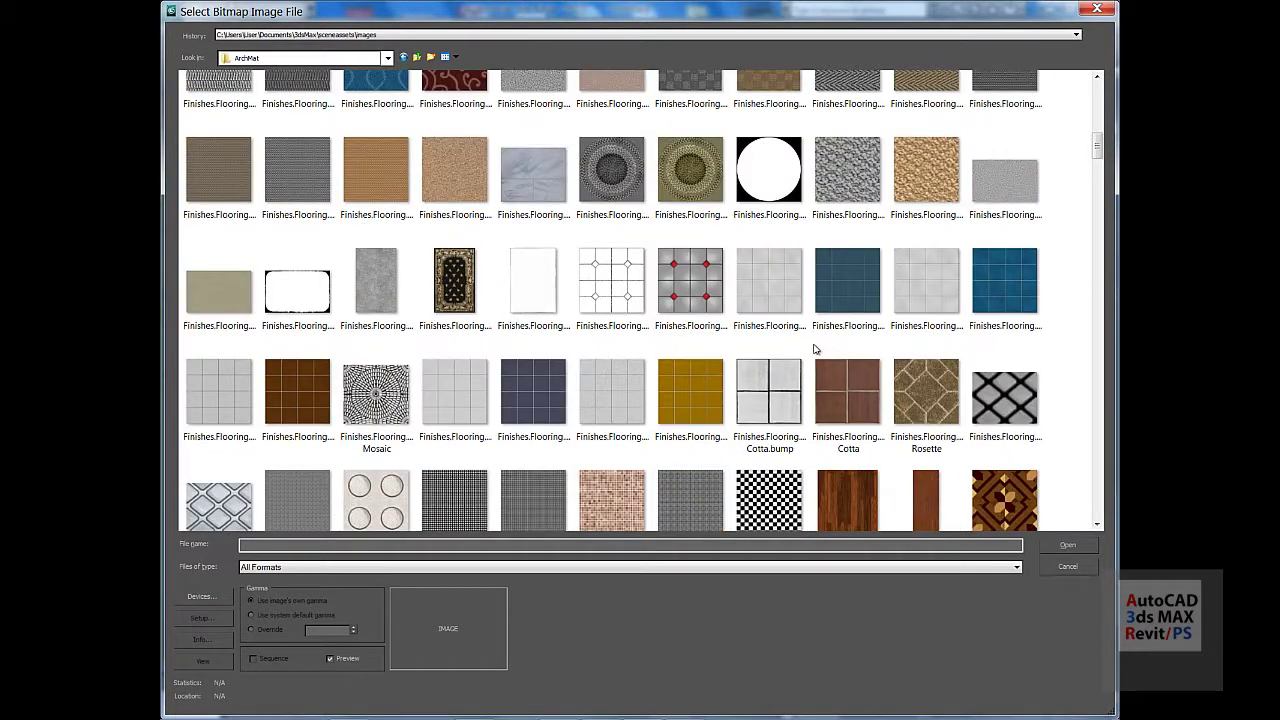
scroll(900, 300, "down", 3)
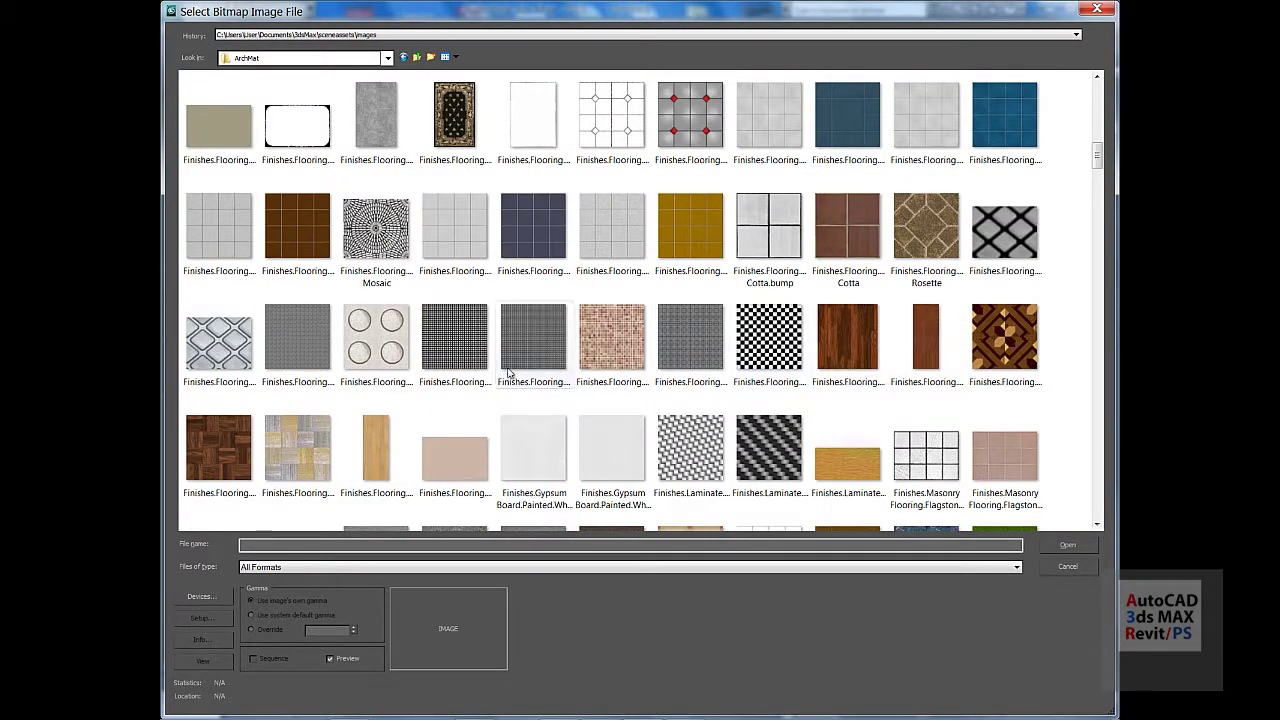
scroll(508, 372, "up", 3)
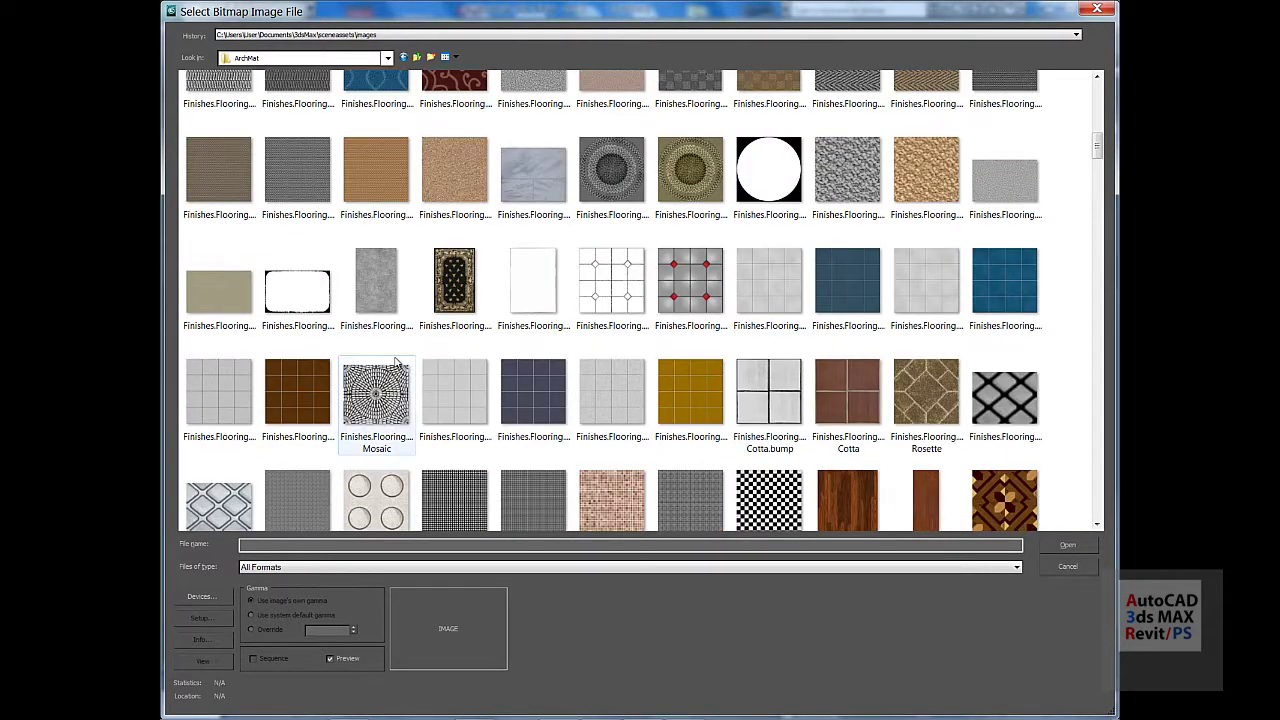
left_click(298, 398)
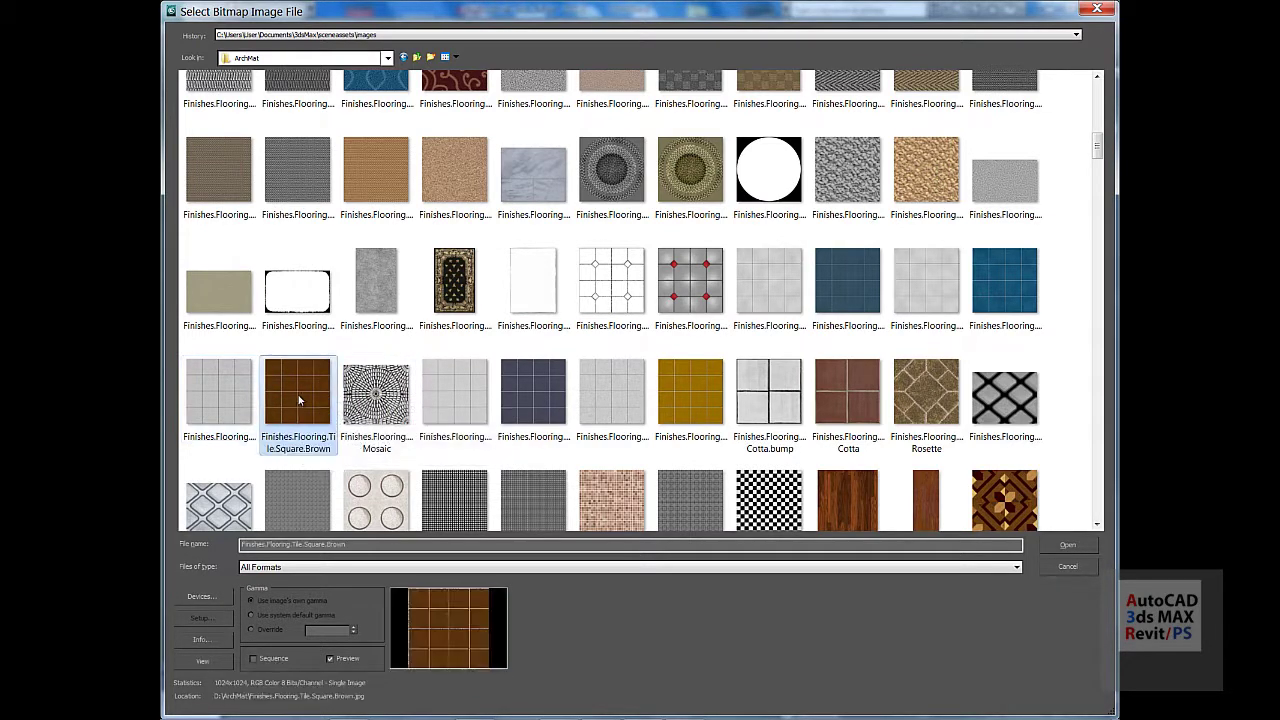
left_click(1074, 547)
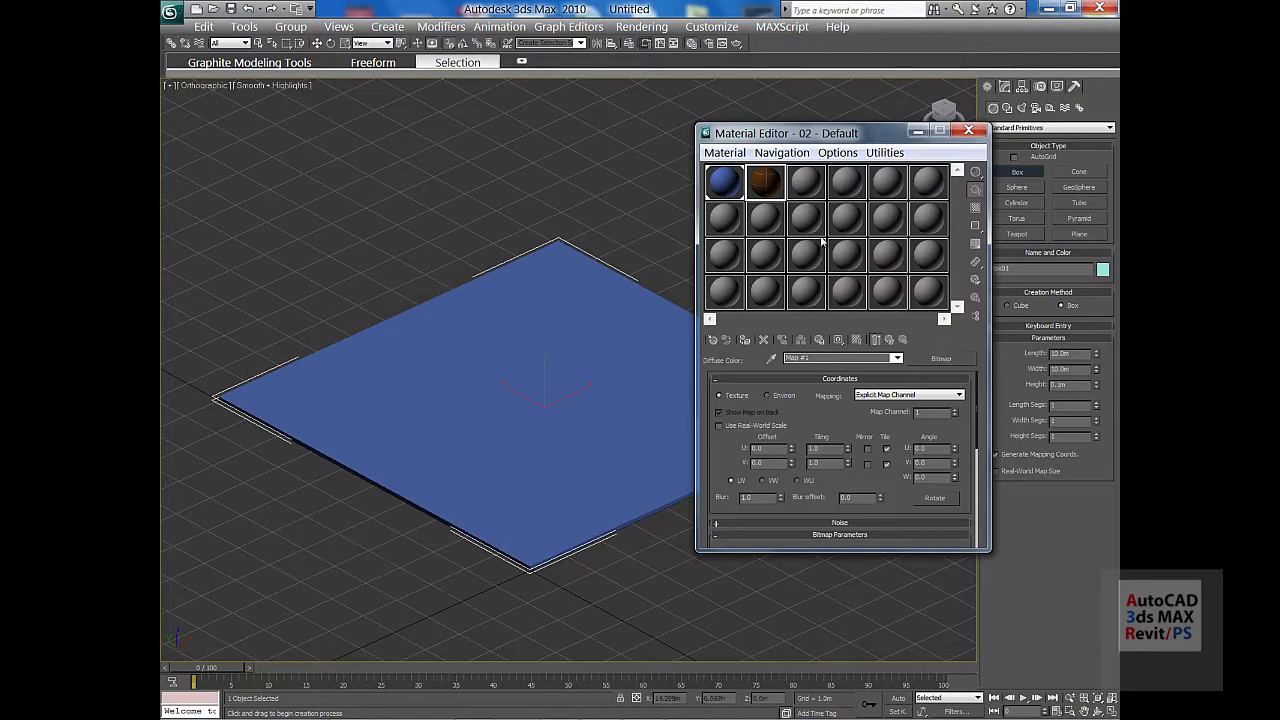
- Preview the brown tile material enlarged, assign it to the box and show its map in the viewport
double_click(766, 184)
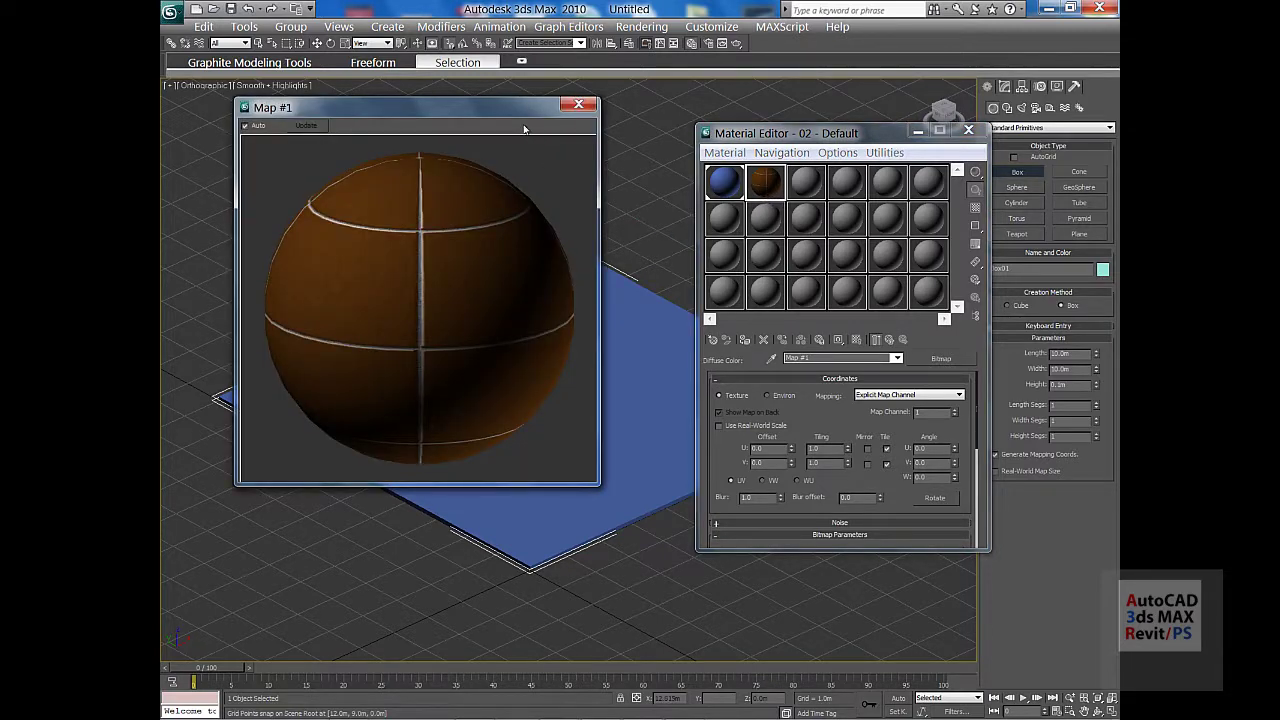
left_click(578, 105)
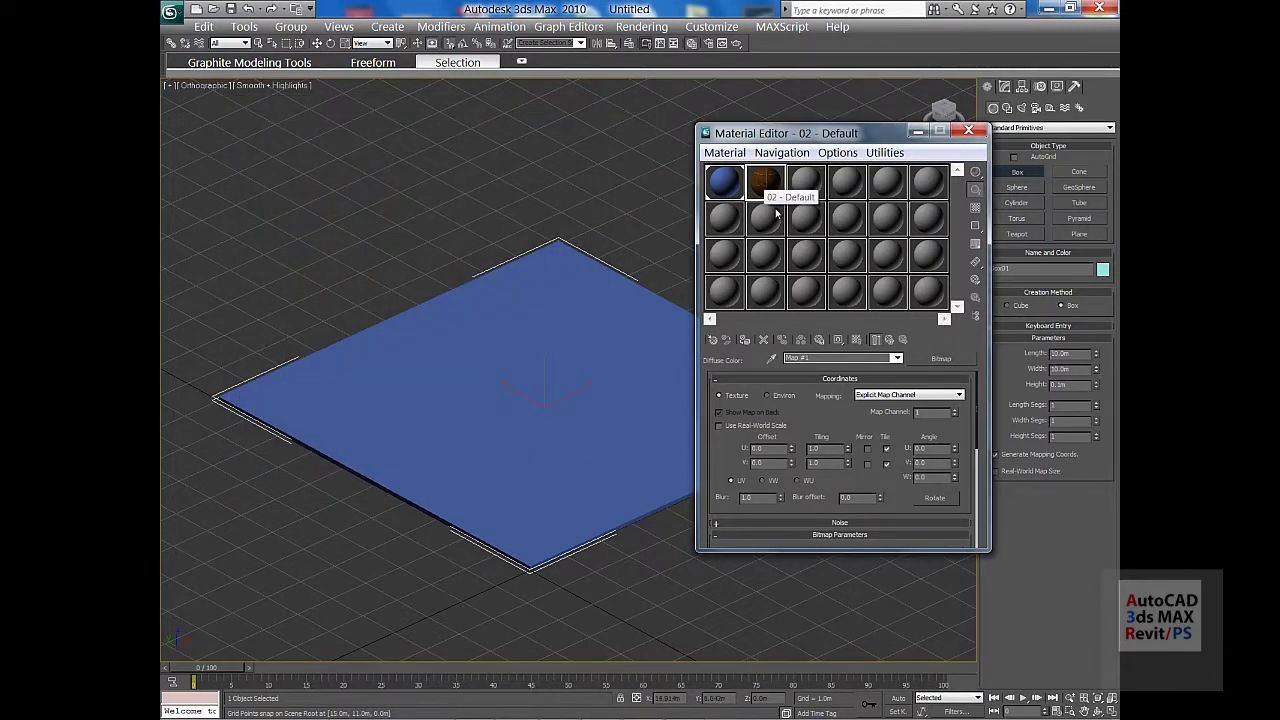
left_click(745, 341)
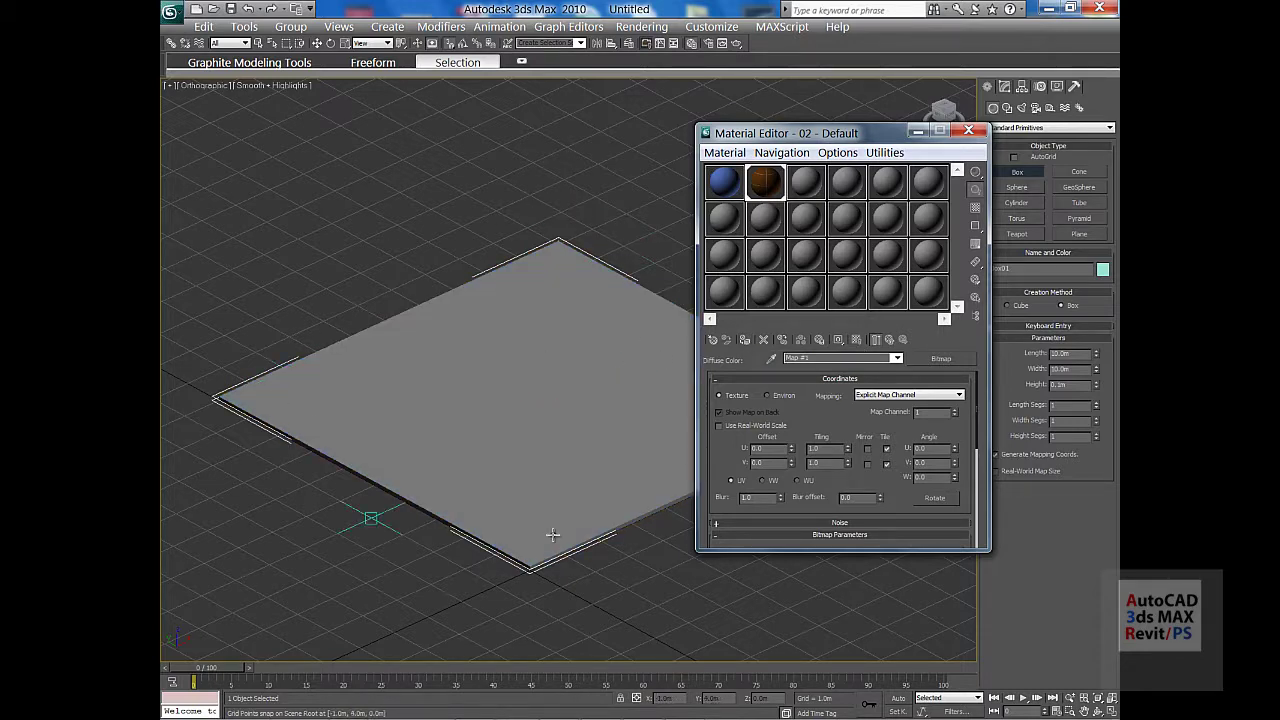
middle_click_drag(530, 435, 475, 429)
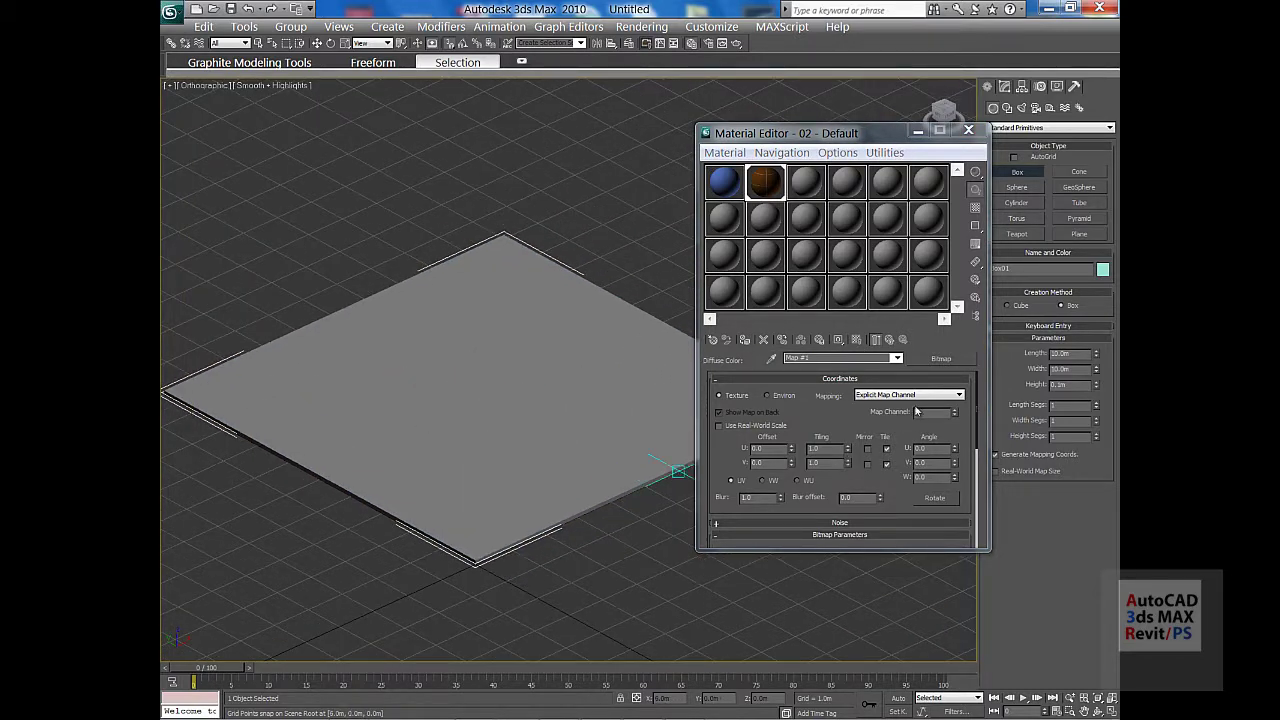
left_click(856, 340)
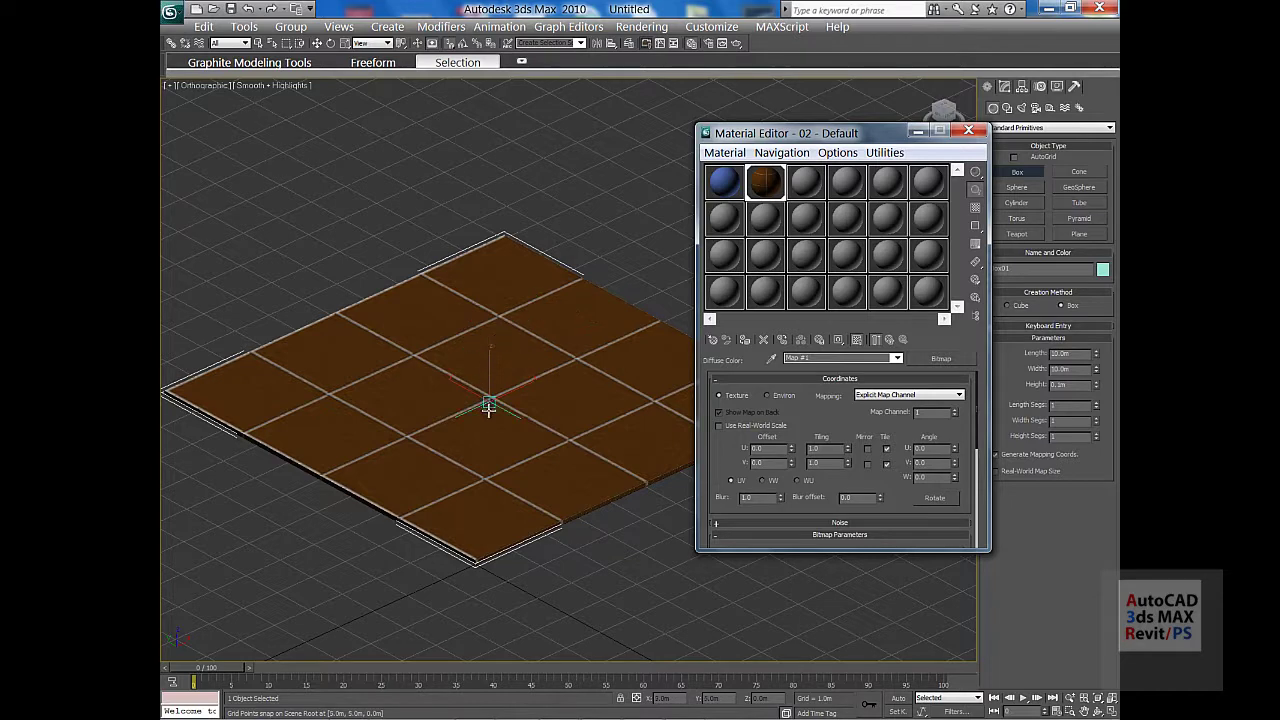
middle_click_drag(486, 403, 506, 429)
- Move the Material Editor off the slab and examine the brown tile bitmap in its cropping and placement view
left_click_drag(808, 143, 903, 144)
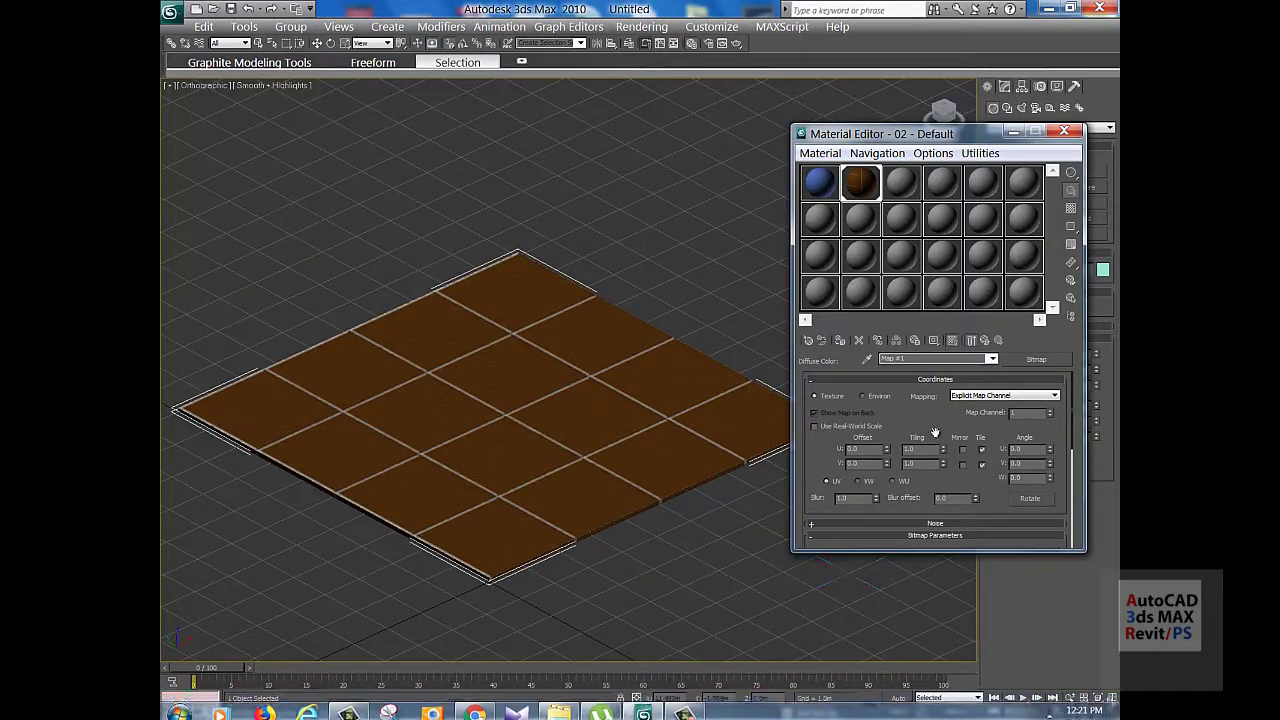
left_click_drag(921, 456, 921, 306)
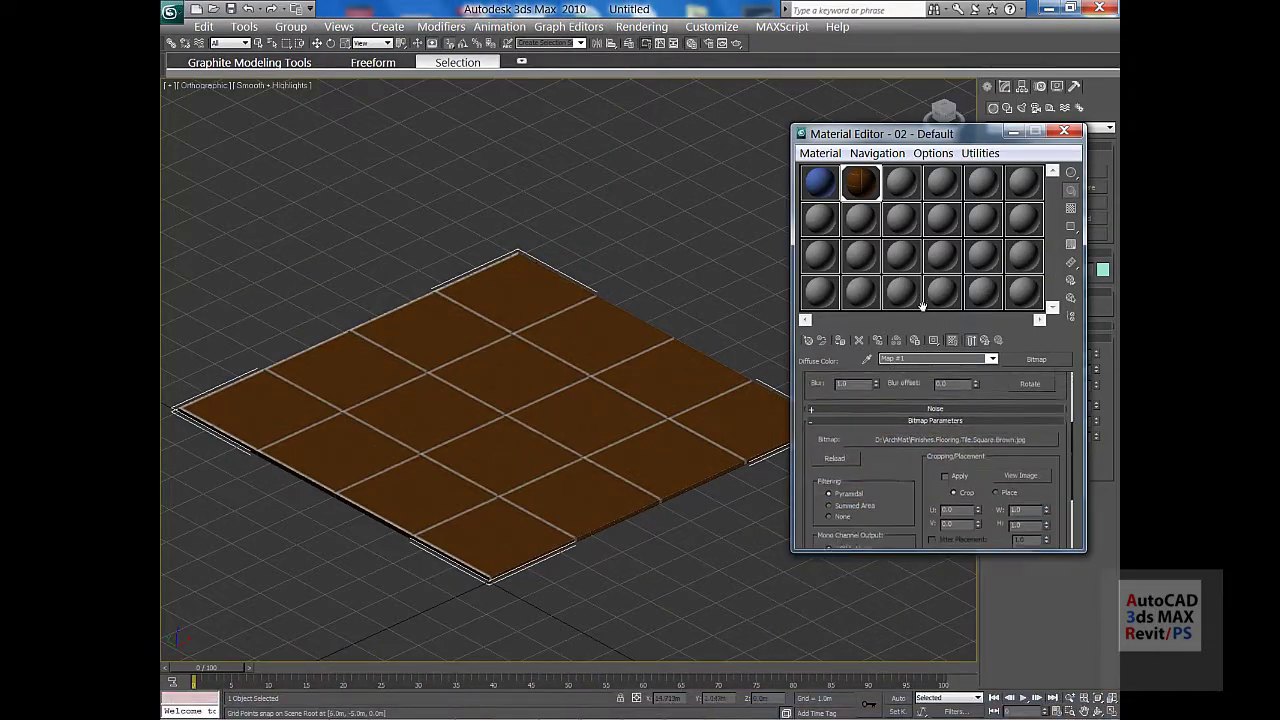
scroll(980, 415, "down", 1)
left_click(1020, 466)
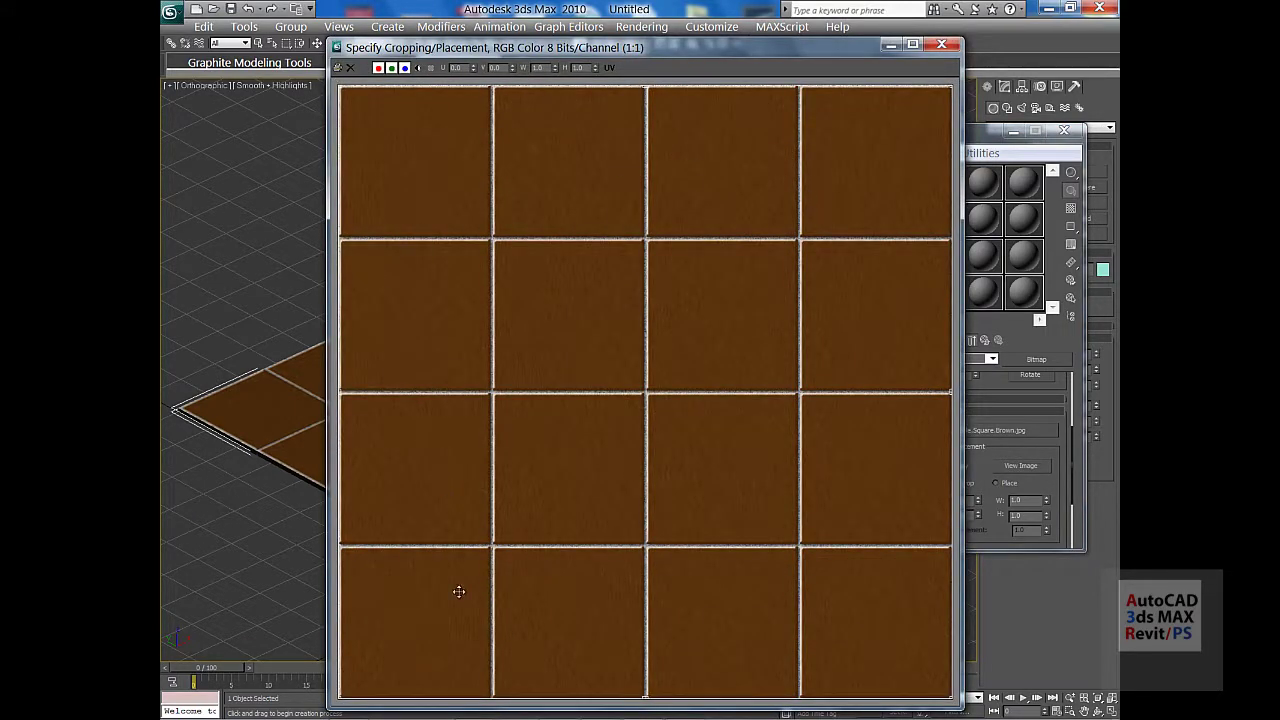
left_click(941, 45)
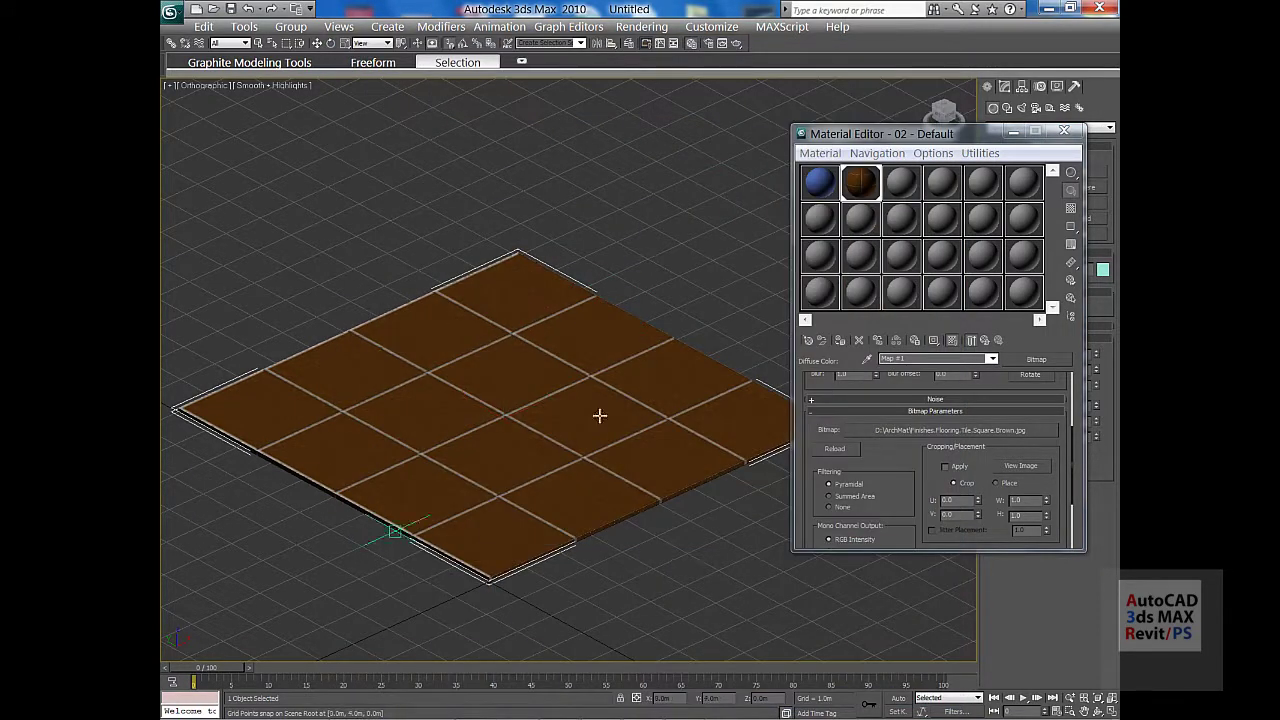
- Set the brown tile bitmap's U and V tiling to 2
left_click_drag(866, 419, 899, 575)
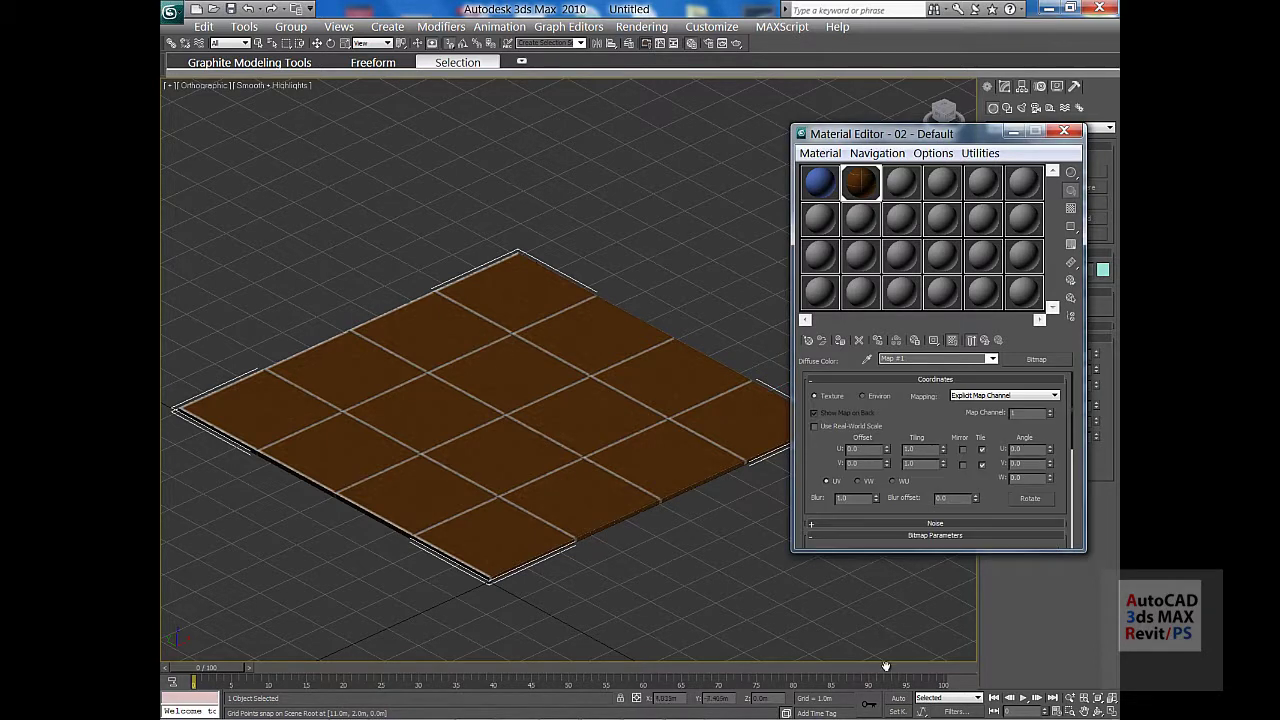
double_click(905, 449)
type("2")
key("Tab")
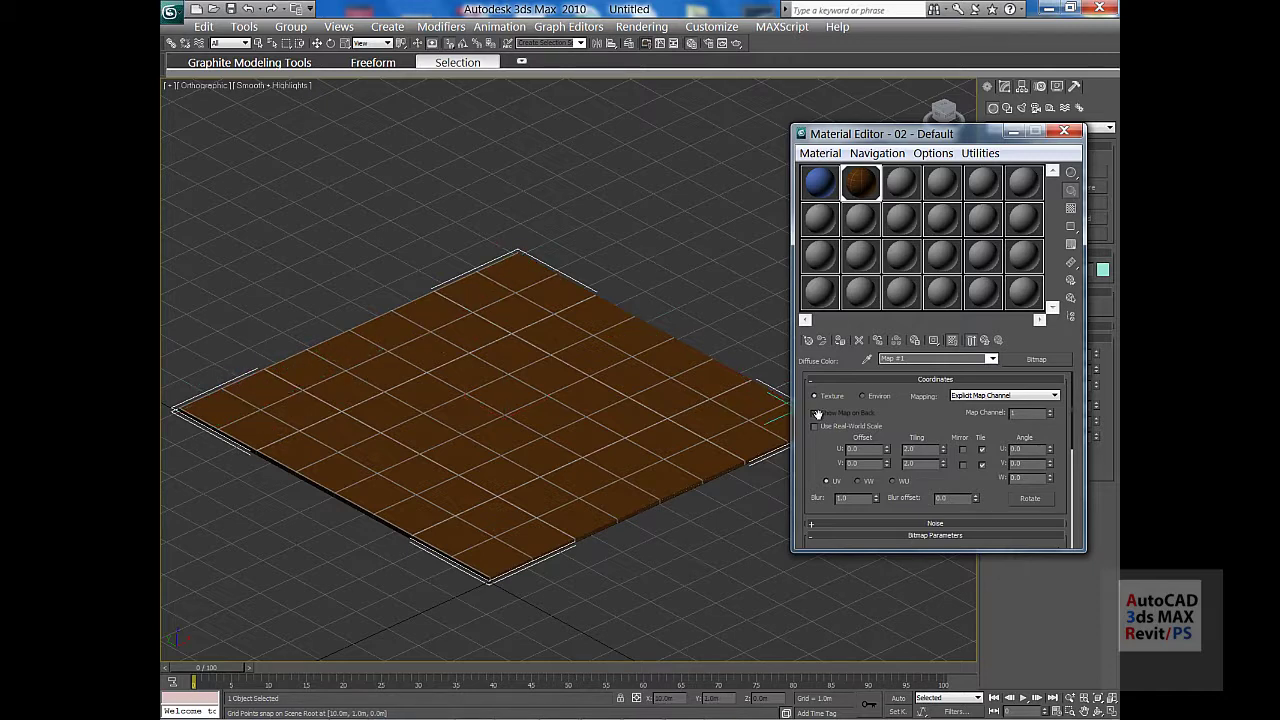
left_click_drag(687, 258, 657, 266)
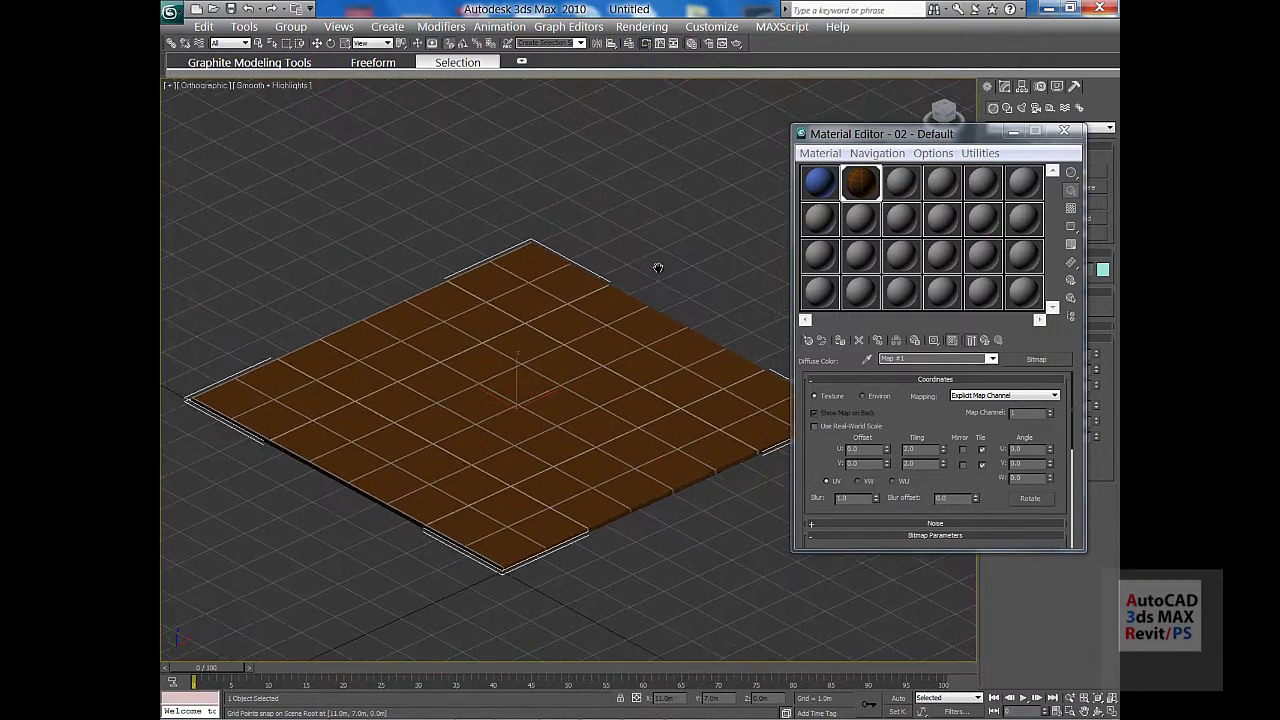
- Clone the tiled slab as one independent copy, moved about 12 m along the X axis
middle_click_drag(659, 382, 552, 432)
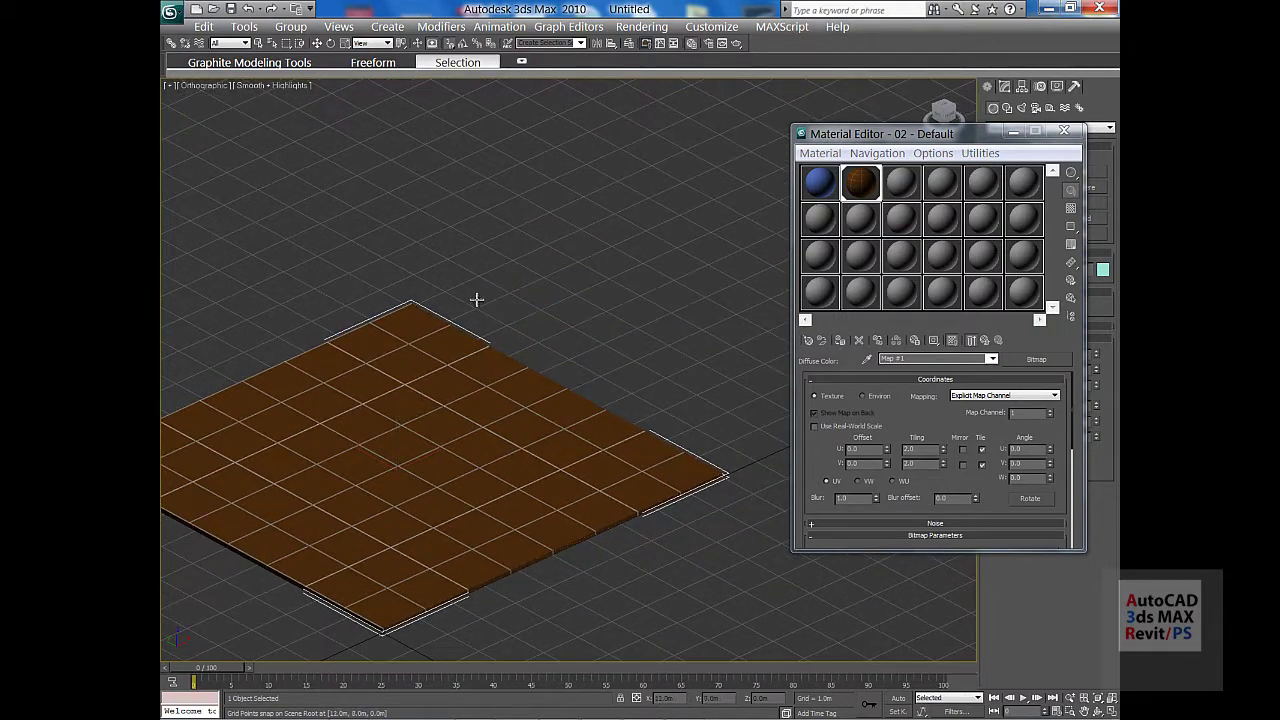
middle_click_drag(453, 307, 530, 273)
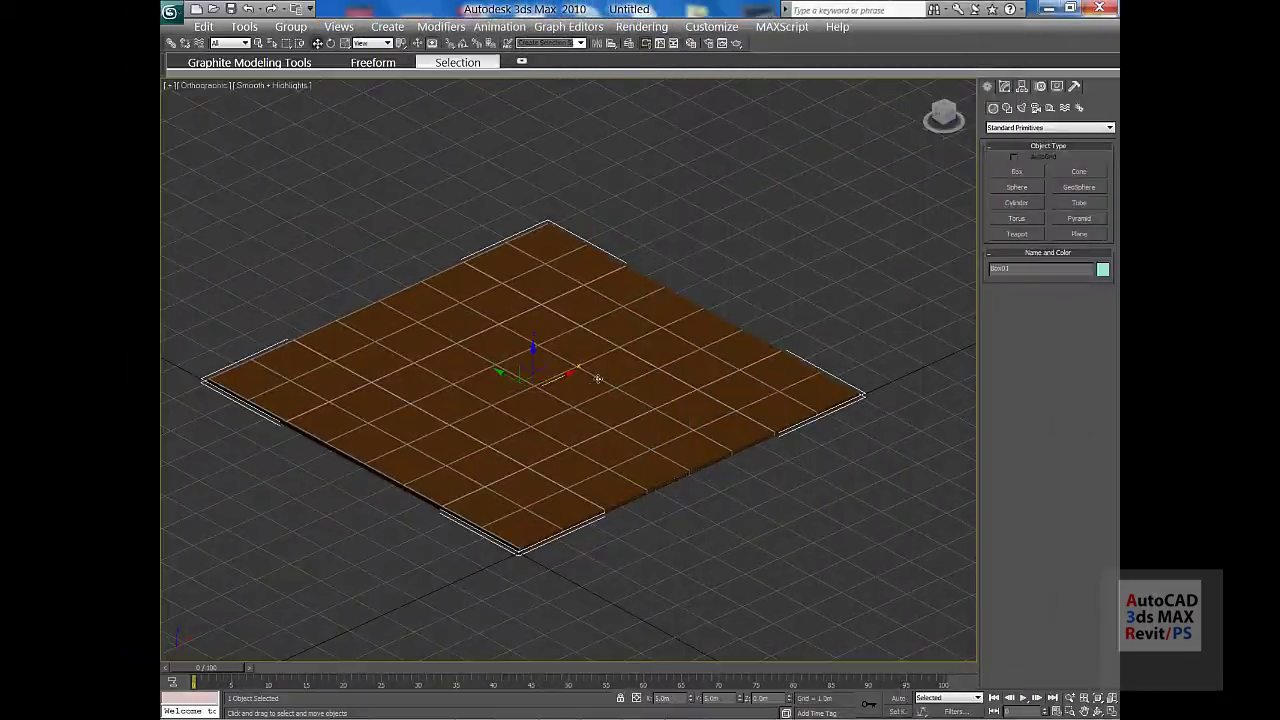
middle_click_drag(588, 345, 553, 420)
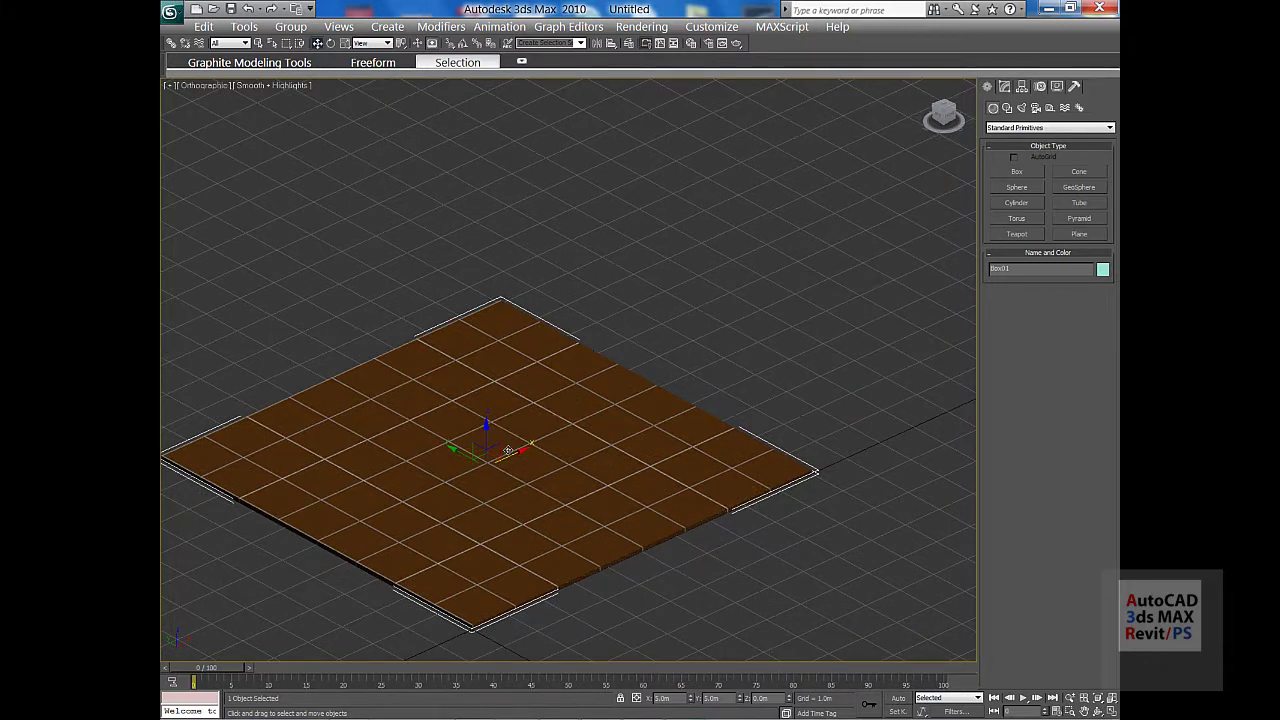
mouse_move(508, 450)
left_mouse_down("shift")
mouse_move(622, 381)
mouse_move(914, 260)
left_mouse_up("shift")
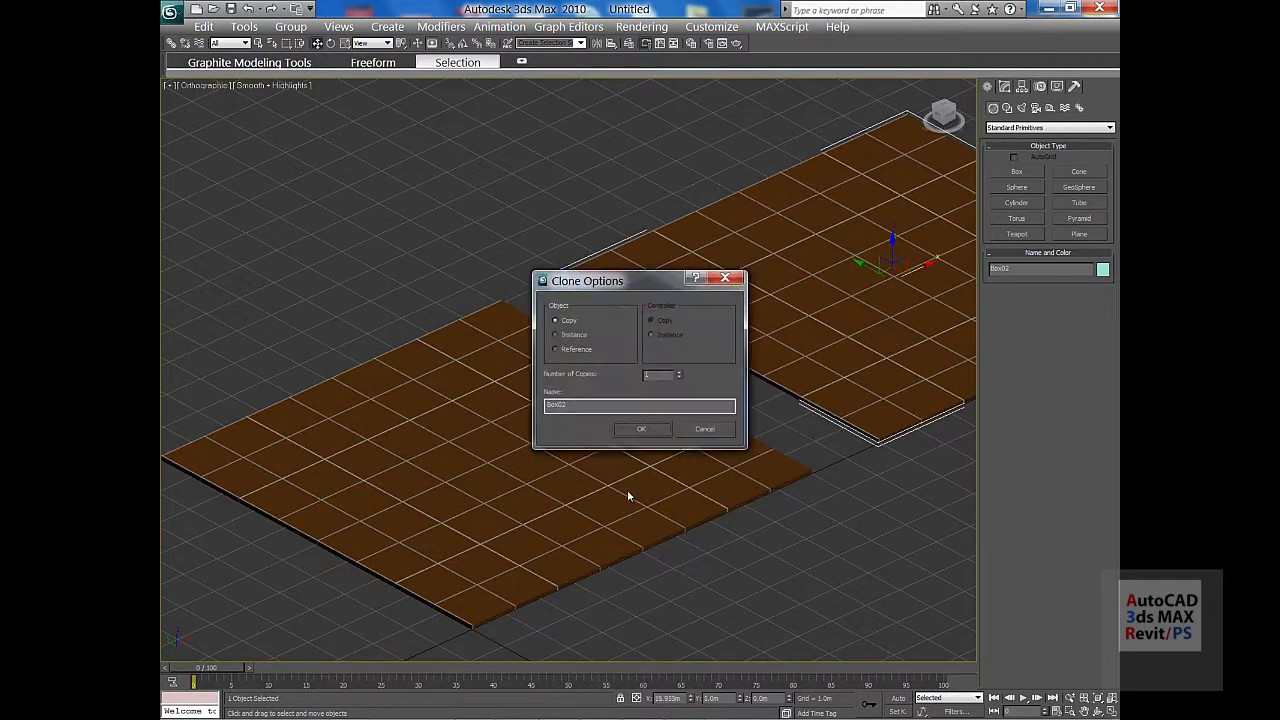
left_click(641, 429)
mouse_move(960, 300)
middle_mouse_down()
mouse_move(627, 388)
mouse_move(663, 394)
middle_mouse_up()
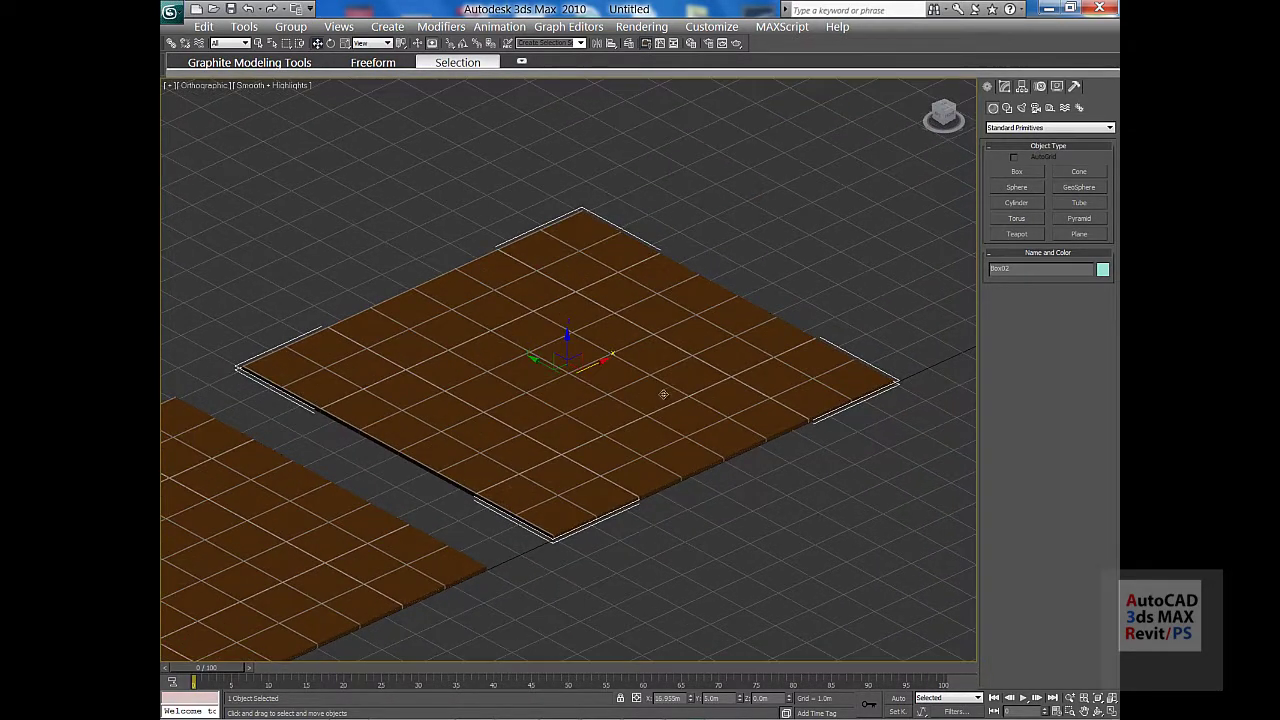
- Load the Finishes.Flooring.Tile.Diamond.Red image as the diffuse bitmap of the unused 07 - Default material
key("m")
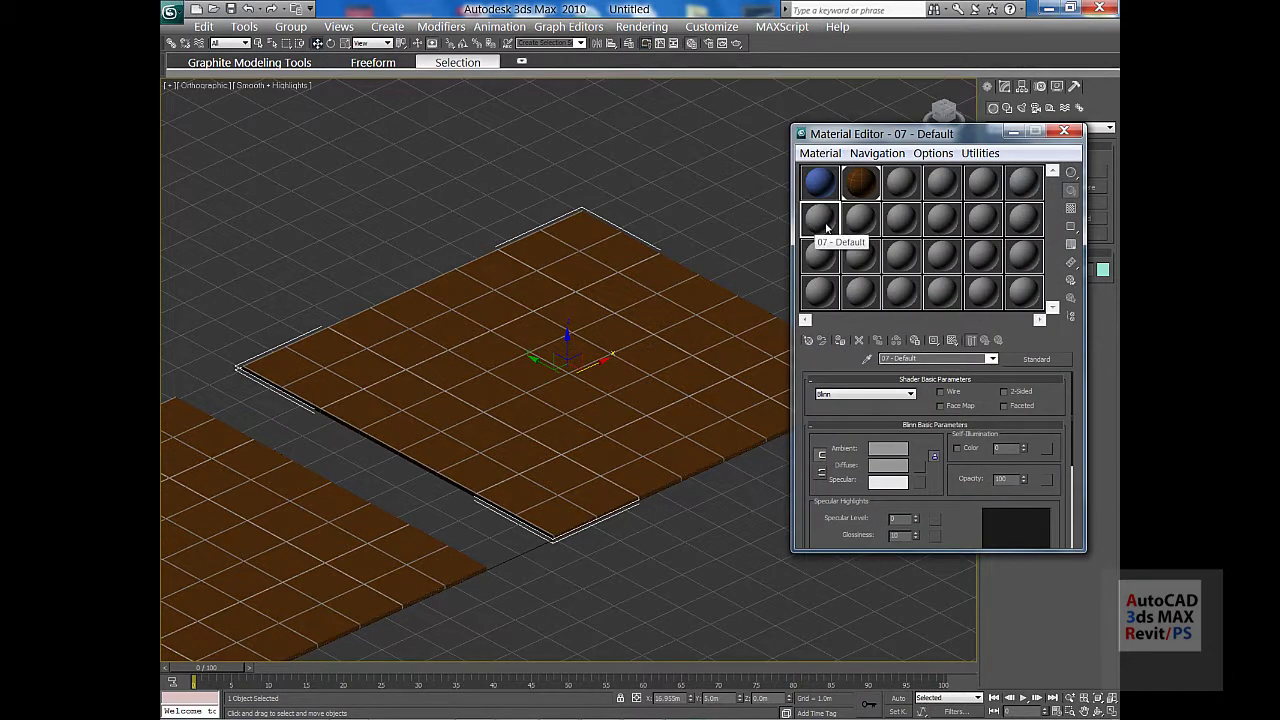
left_click(921, 466)
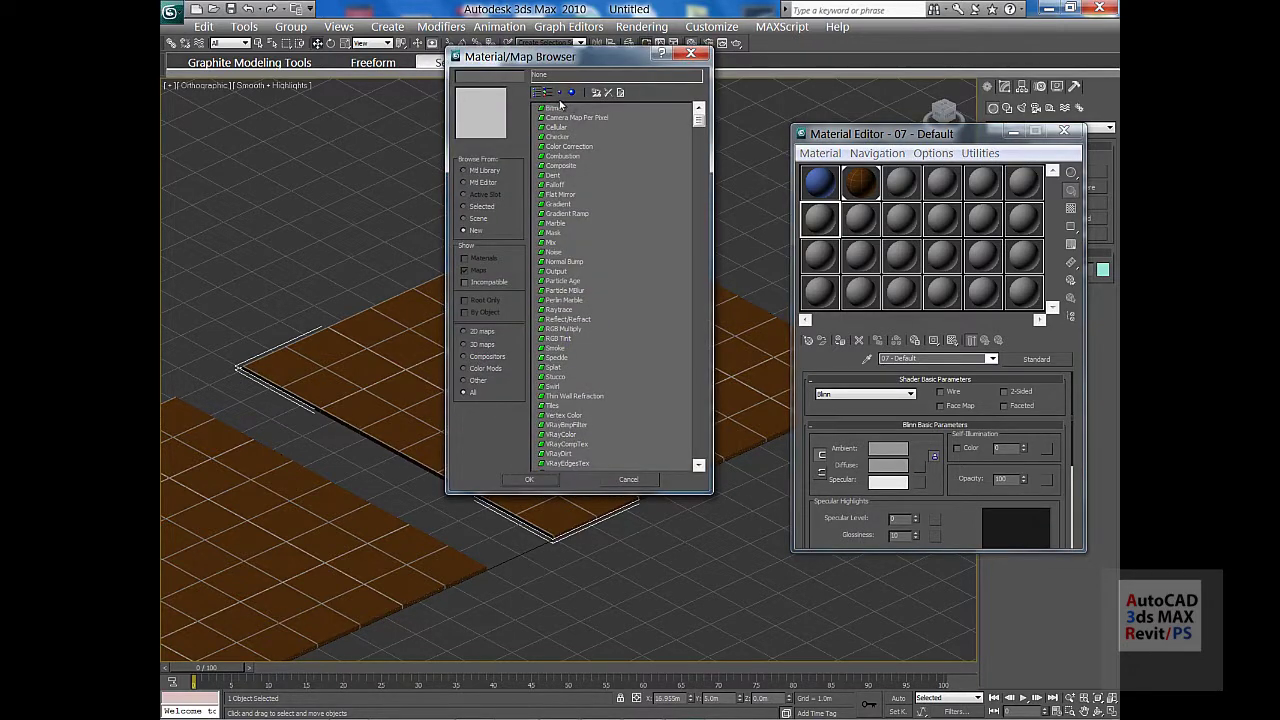
double_click(551, 108)
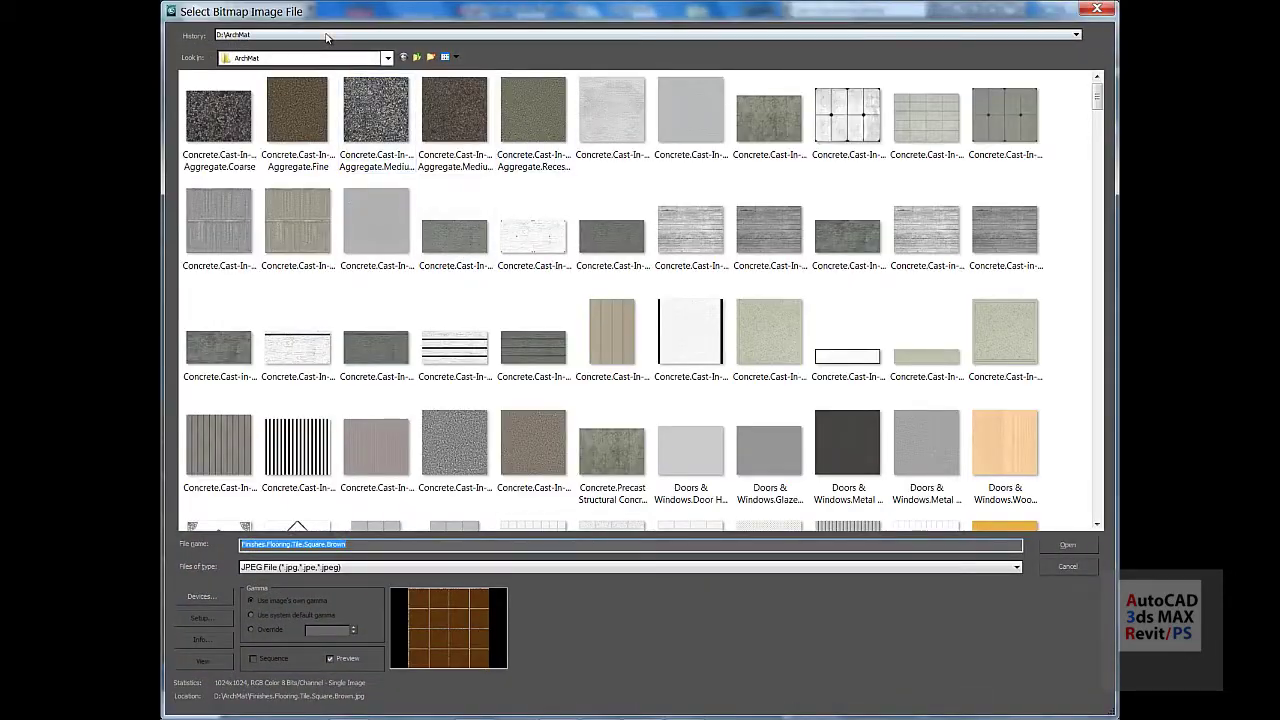
left_click_drag(1096, 101, 1107, 150)
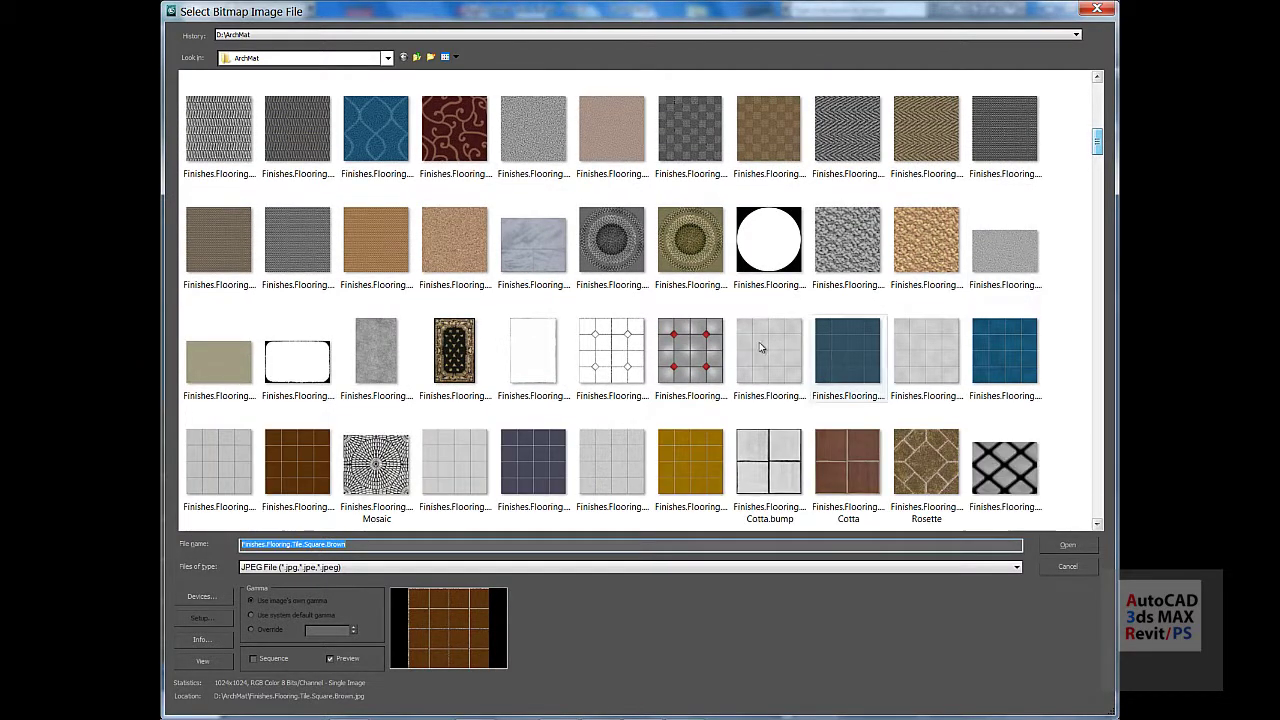
left_click(700, 365)
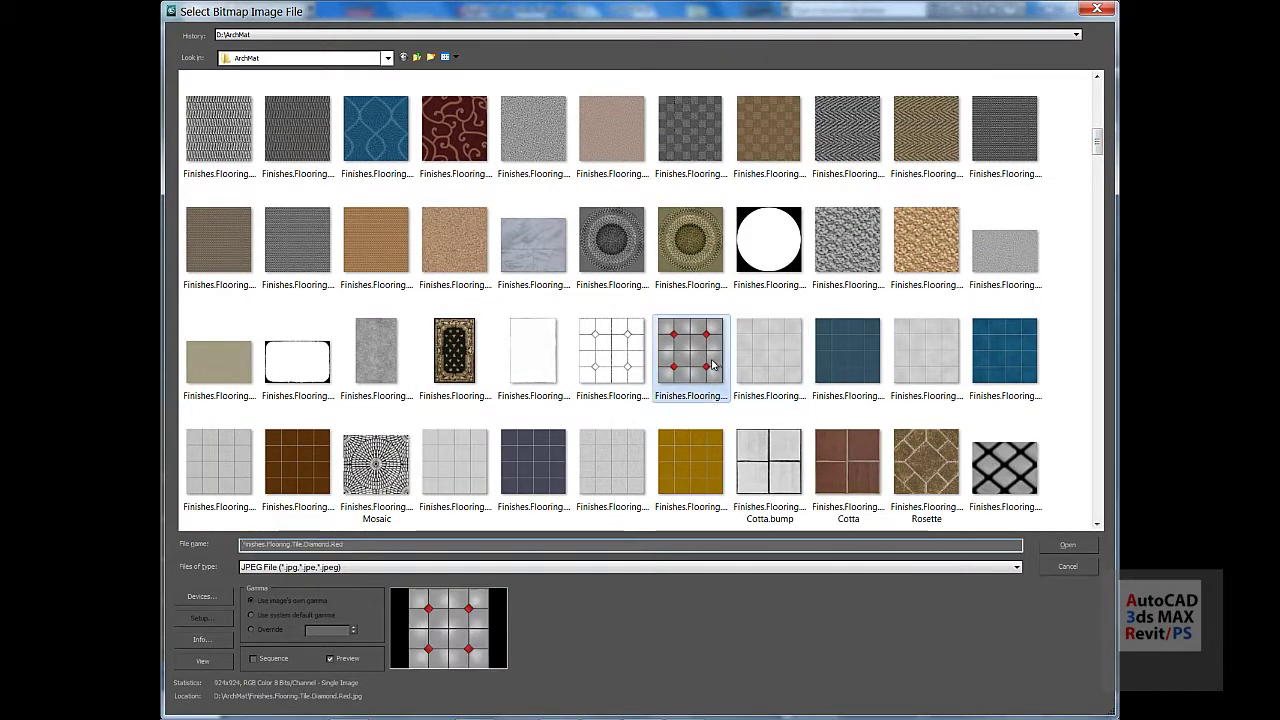
left_click(1064, 546)
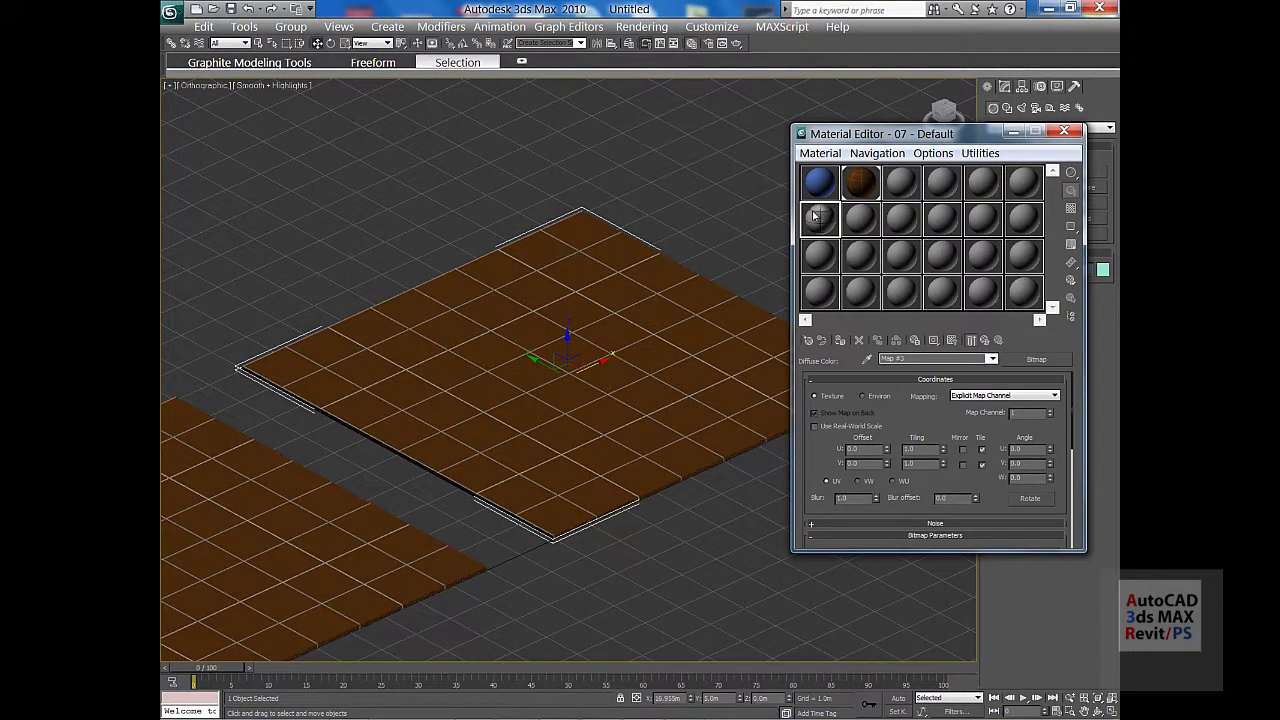
- Assign the red diamond tile material to the copied slab and show its map in the viewport
left_click(730, 255)
left_click(647, 306)
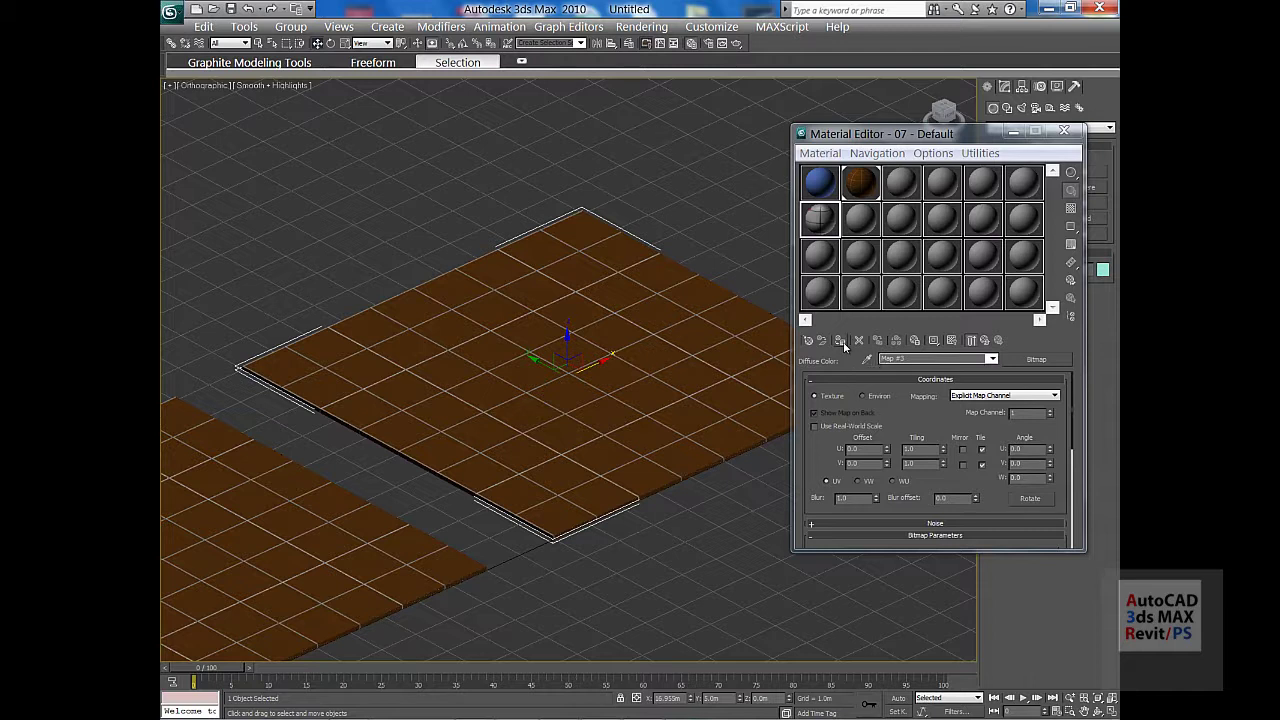
left_click(840, 340)
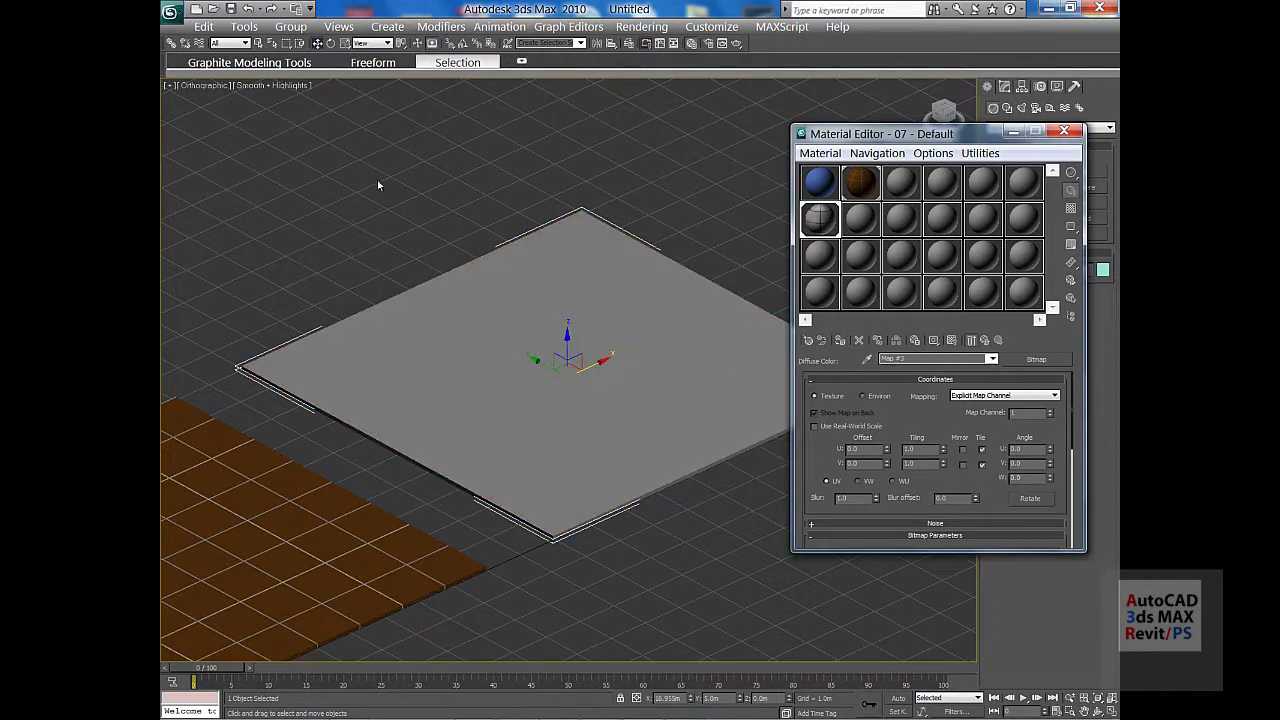
left_click(953, 341)
middle_click_drag(610, 357, 542, 366)
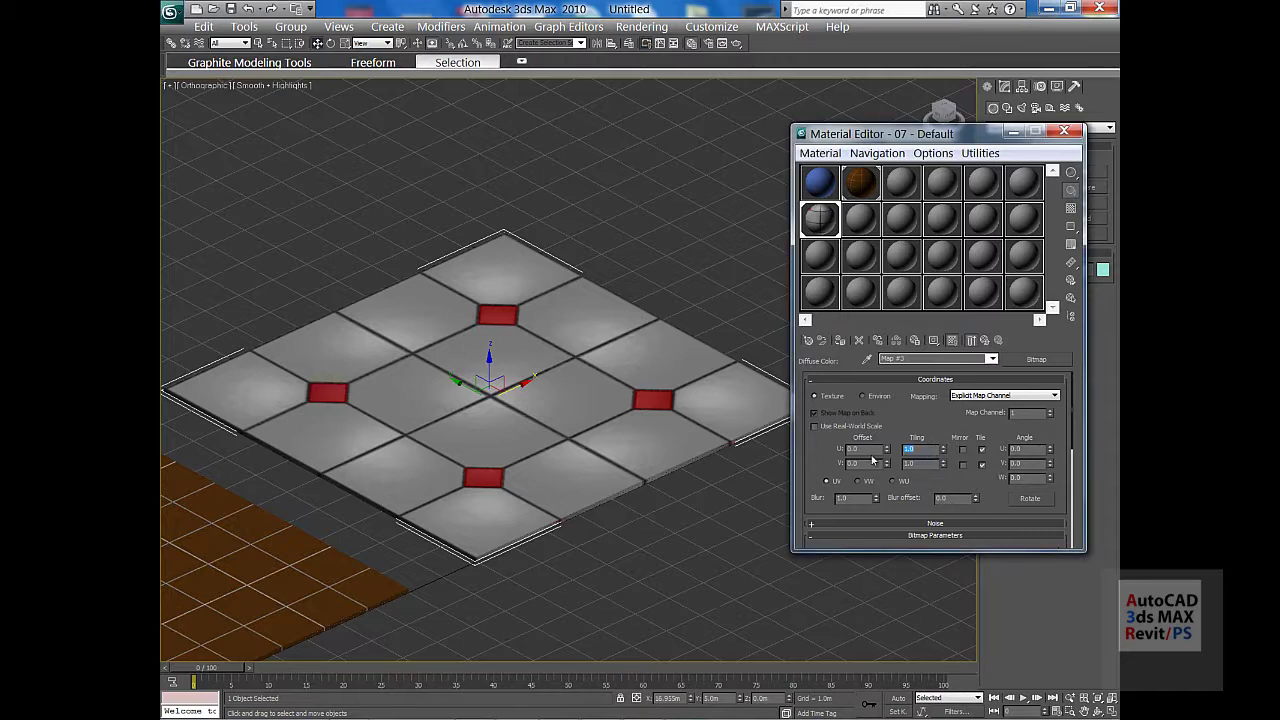
- Try U and V tiling values of 2 and 0.5 on the red diamond tile bitmap
type("2")
key("Return")
left_click(922, 449)
type("2")
key("Return")
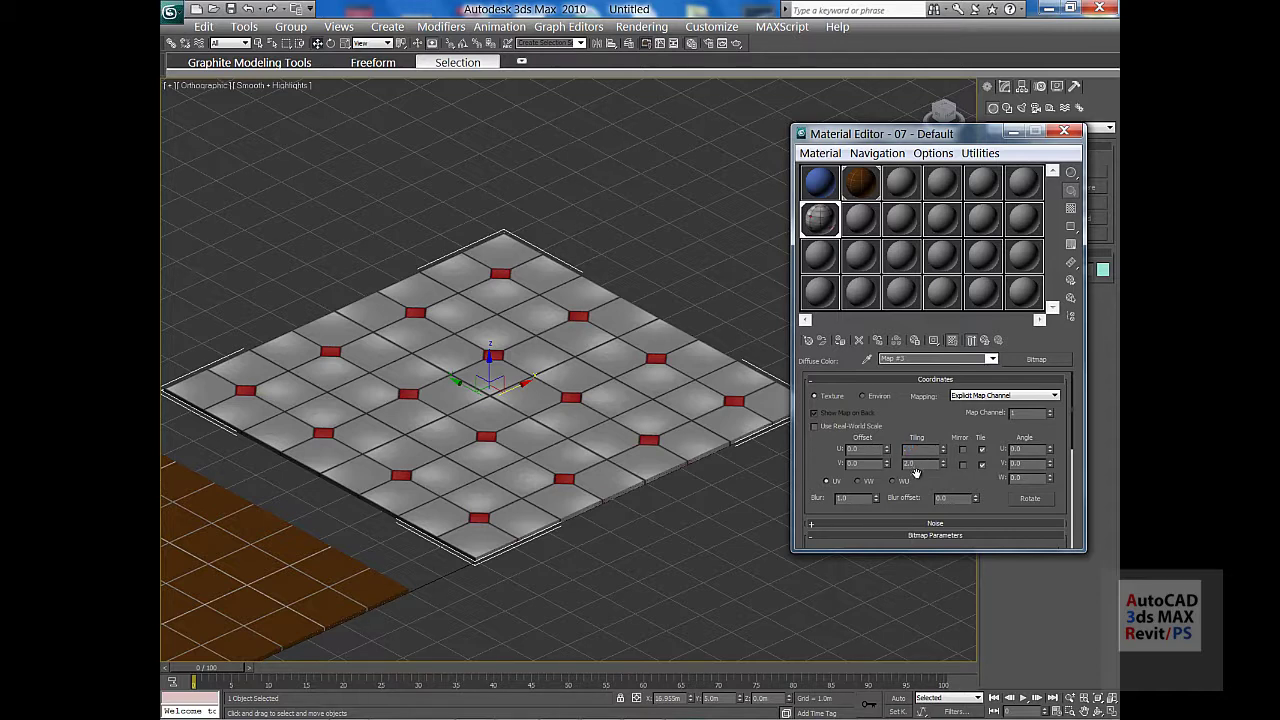
key("Tab")
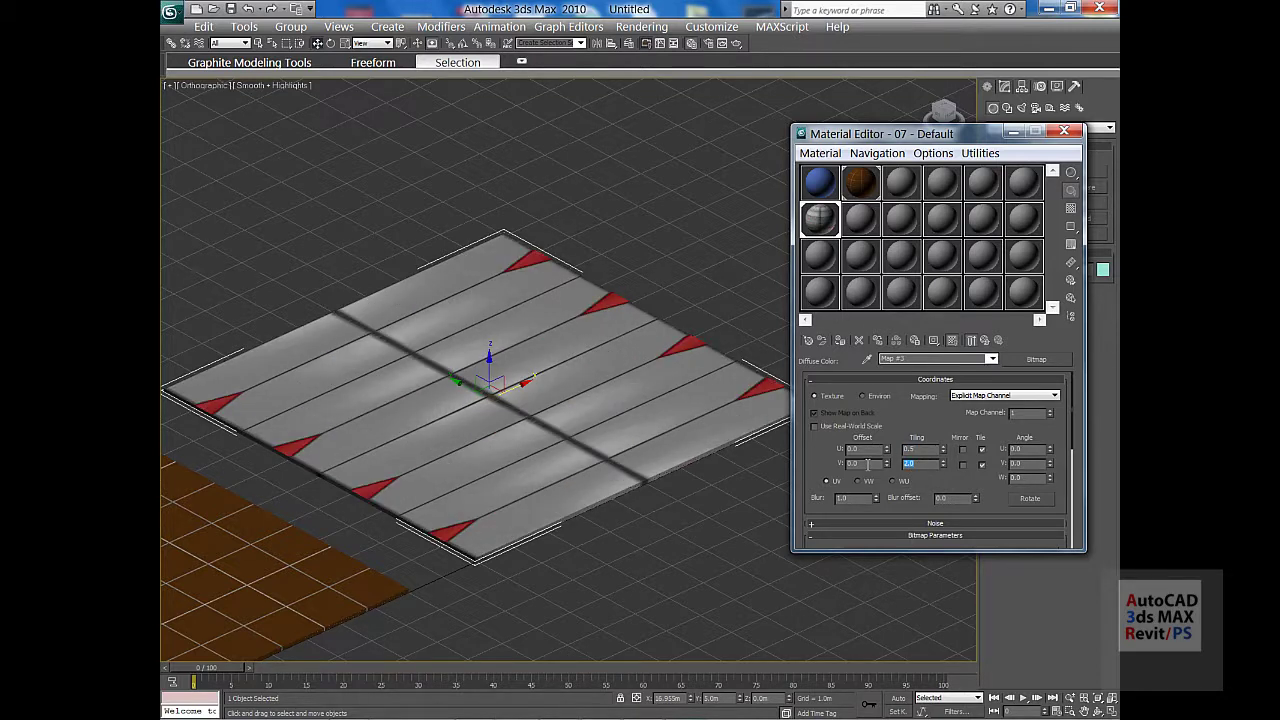
key("Return")
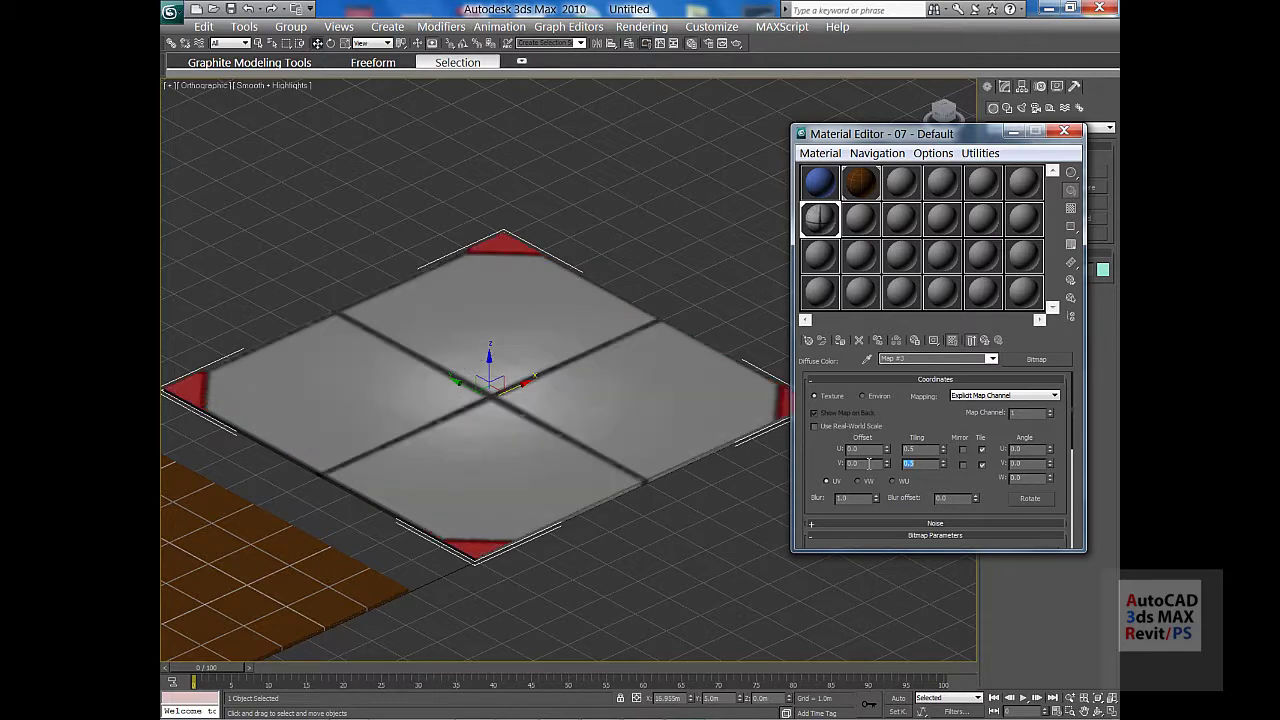
- Set the red diamond tile bitmap's U and V tiling to 3
key("shift+Tab")
type("3")
key("Tab")
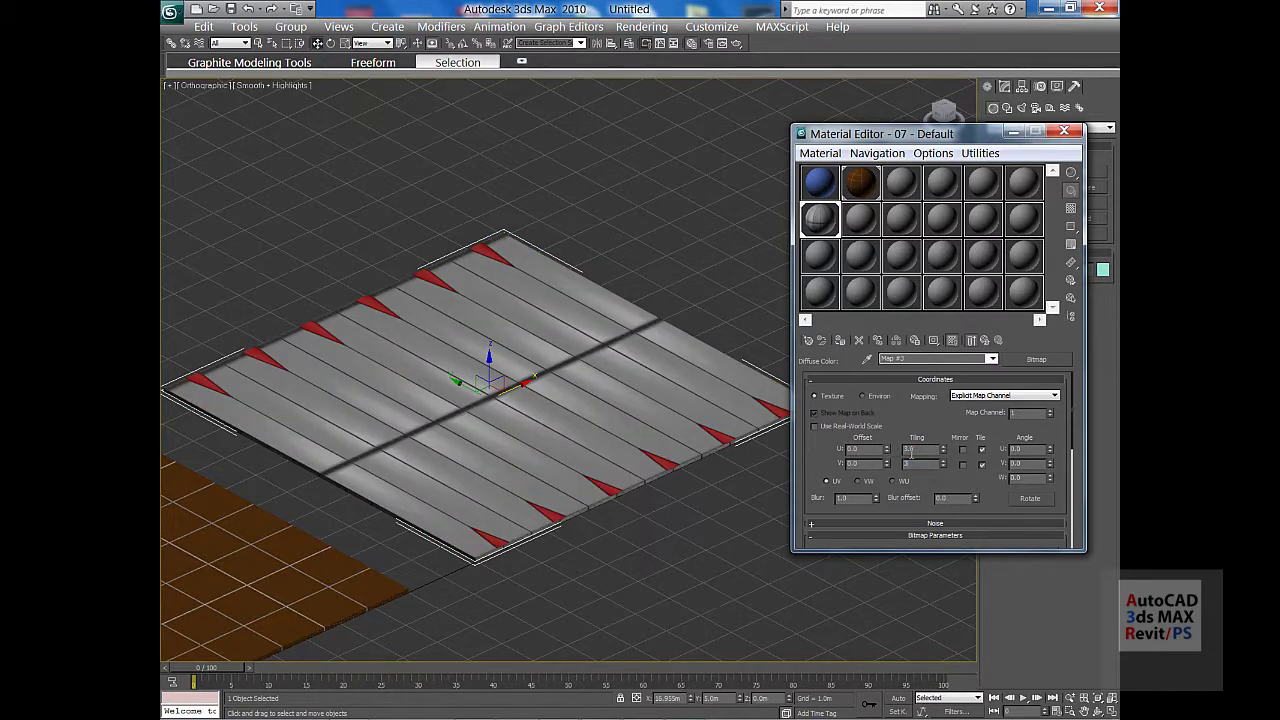
type("3")
key("Return")
- Clone the red diamond tiled slab about 12 m along the X axis and clear the selection
middle_click_drag(563, 379, 355, 424)
scroll(539, 379, "down", 3)
scroll(500, 380, "up", 3)
mouse_move(400, 408)
left_mouse_down("shift")
mouse_move(758, 222)
mouse_move(812, 218)
left_mouse_up("shift")
left_click(640, 428)
middle_click_drag(600, 462, 364, 555)
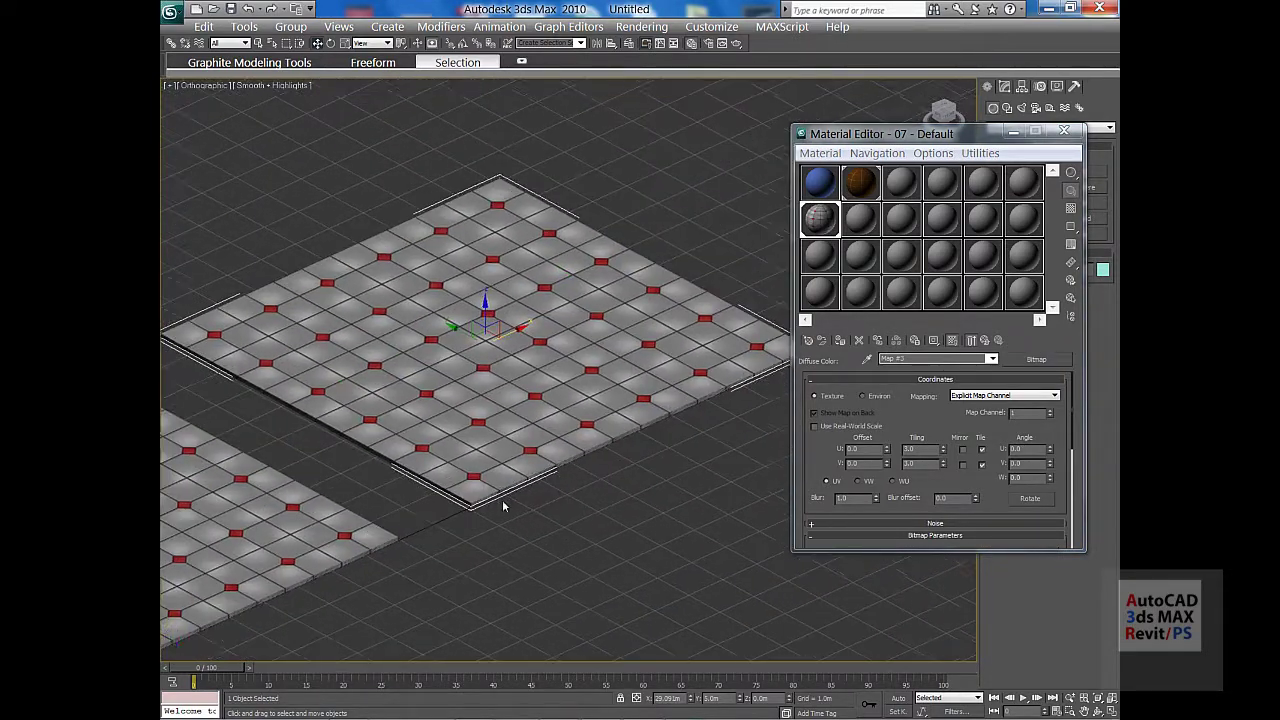
left_click(678, 529)
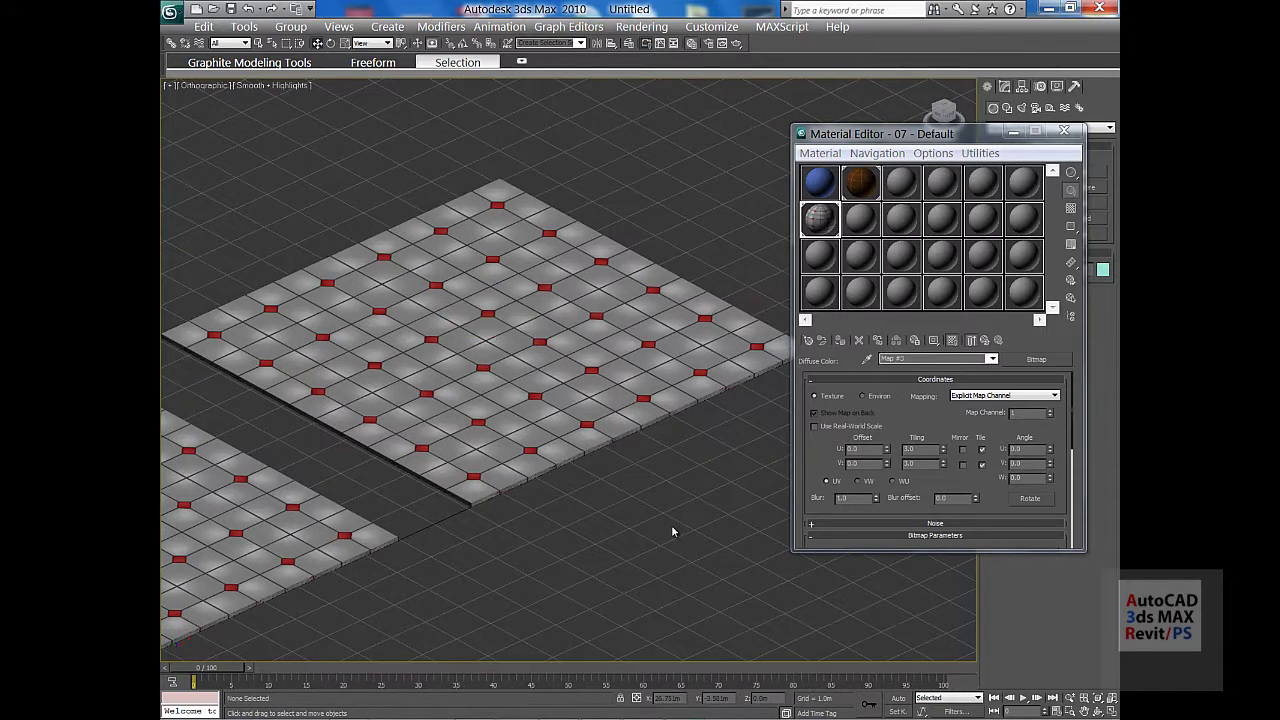
- Select the newest slab and load Finishes.Wall.Covering.Pattern2 as the diffuse bitmap of the unused 08 - Default material
left_click(468, 365)
left_click(871, 230)
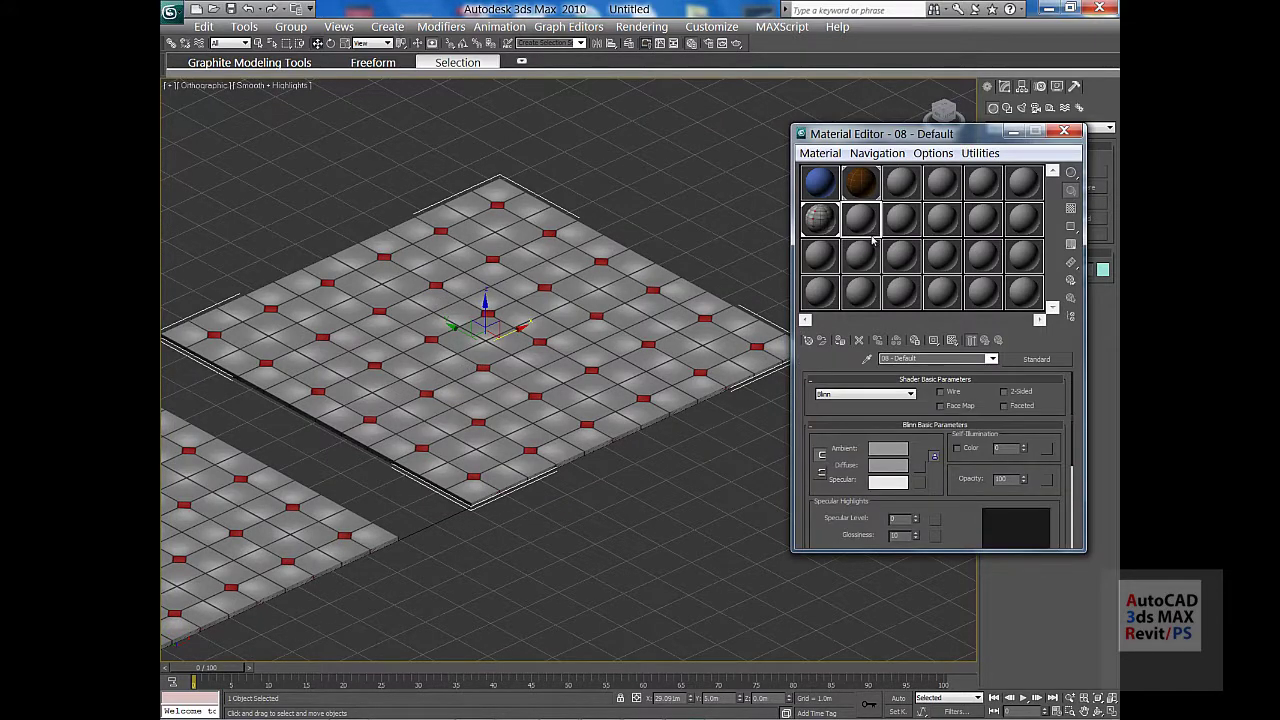
left_click(918, 467)
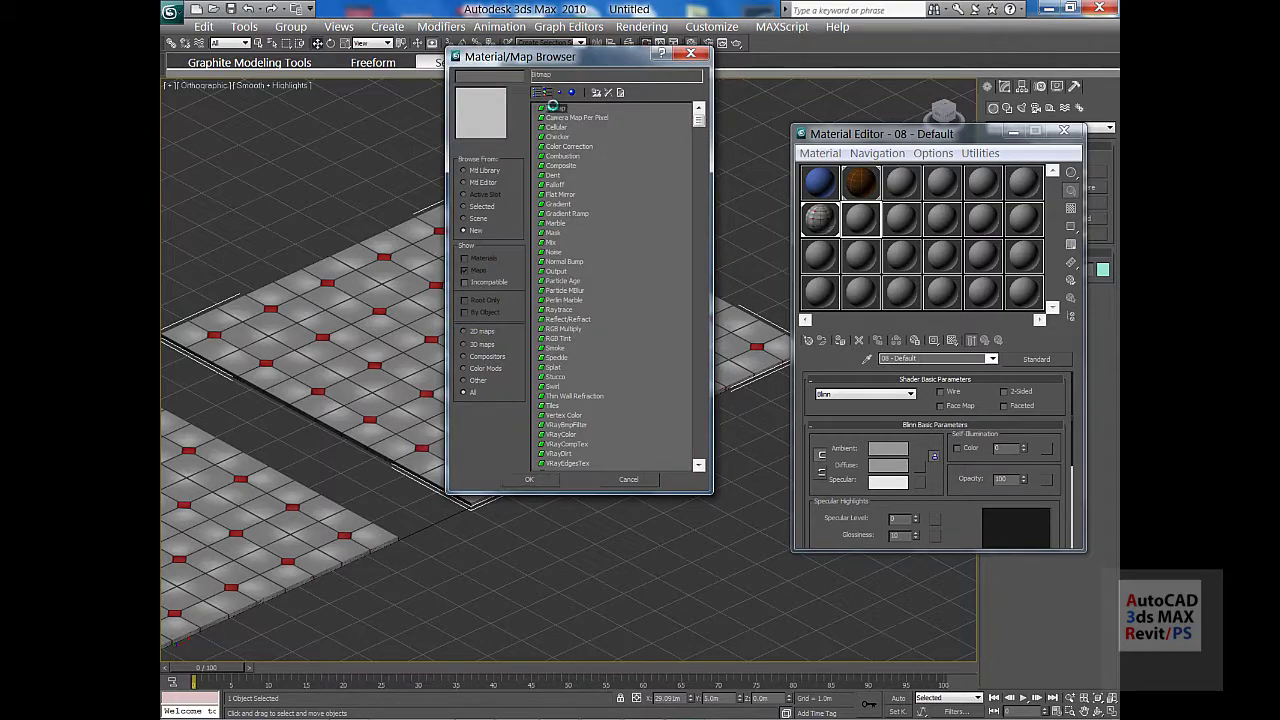
double_click(557, 112)
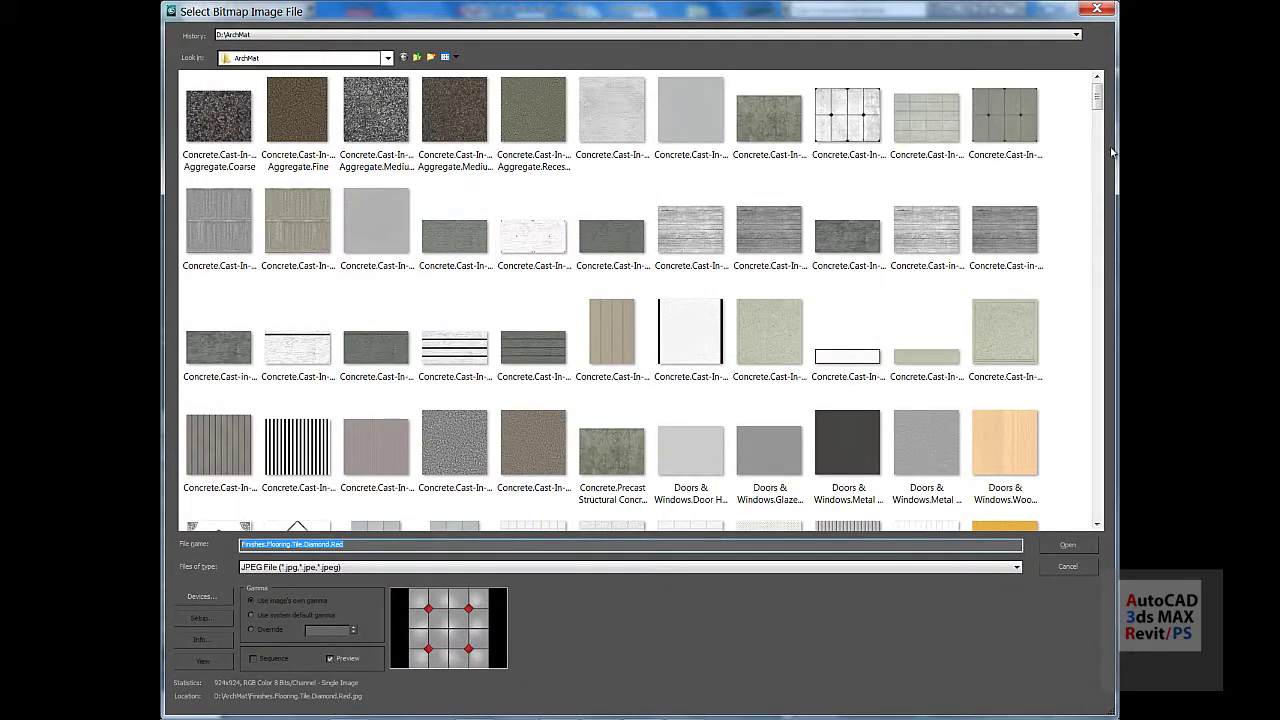
left_click_drag(1097, 95, 1098, 135)
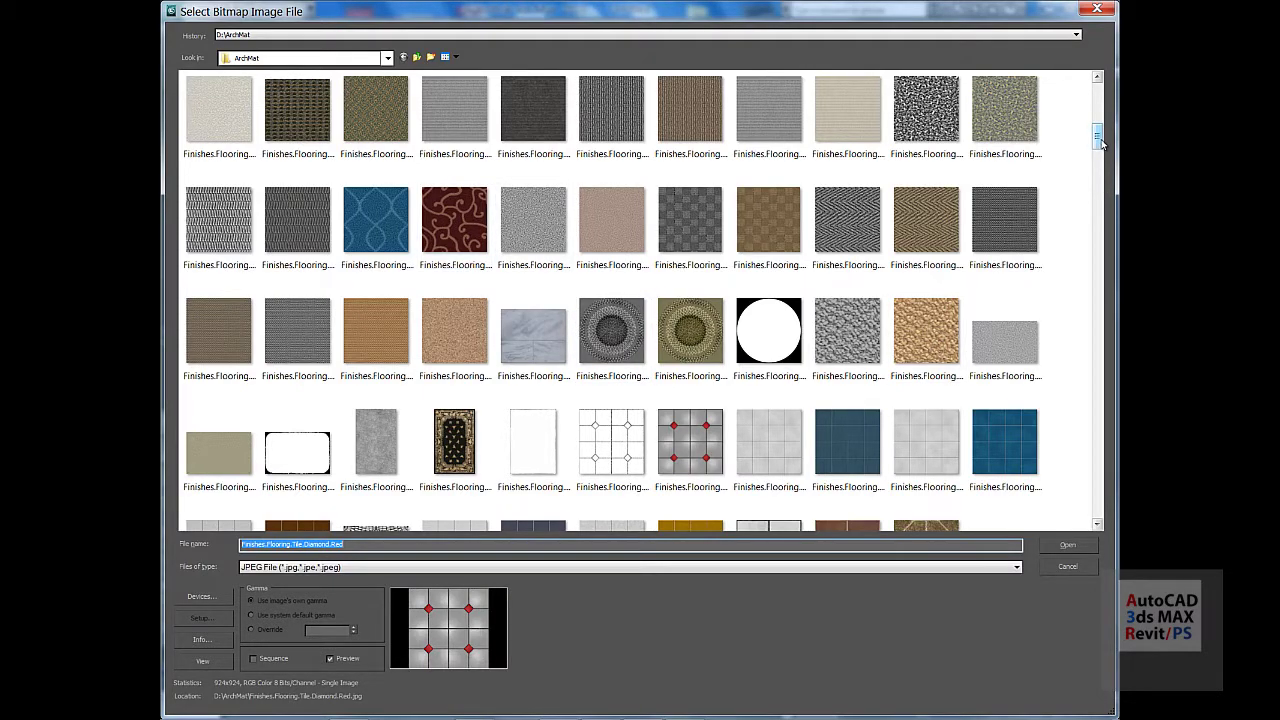
mouse_move(1098, 138)
left_mouse_down()
mouse_move(1098, 160)
mouse_move(1105, 127)
left_mouse_up()
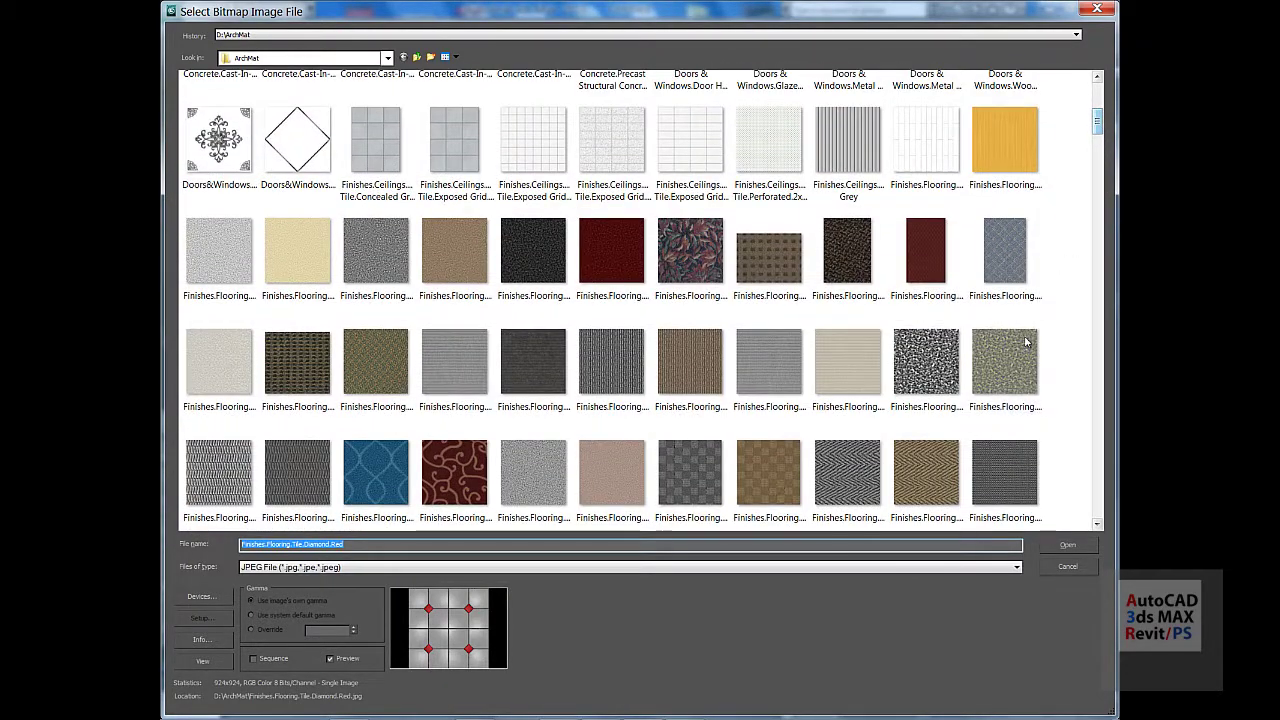
left_click(1004, 360)
scroll(849, 337, "down", 5)
scroll(849, 337, "down", 3)
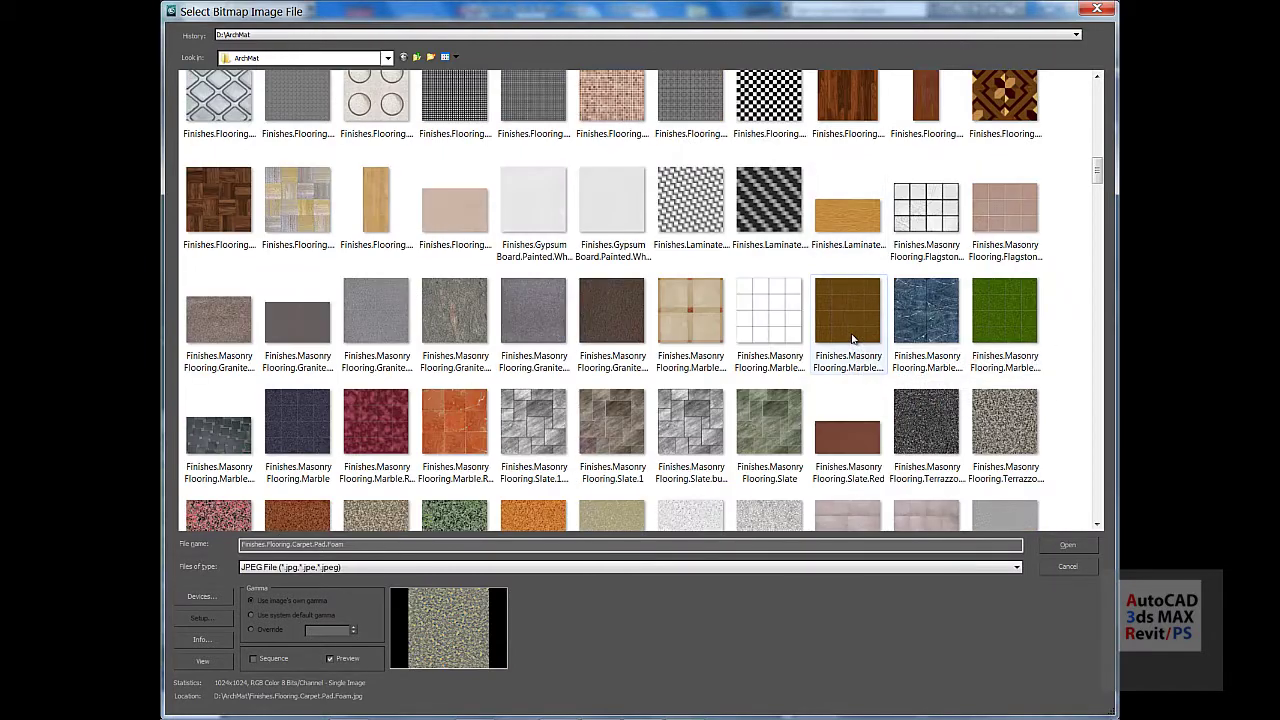
scroll(851, 342, "down", 10)
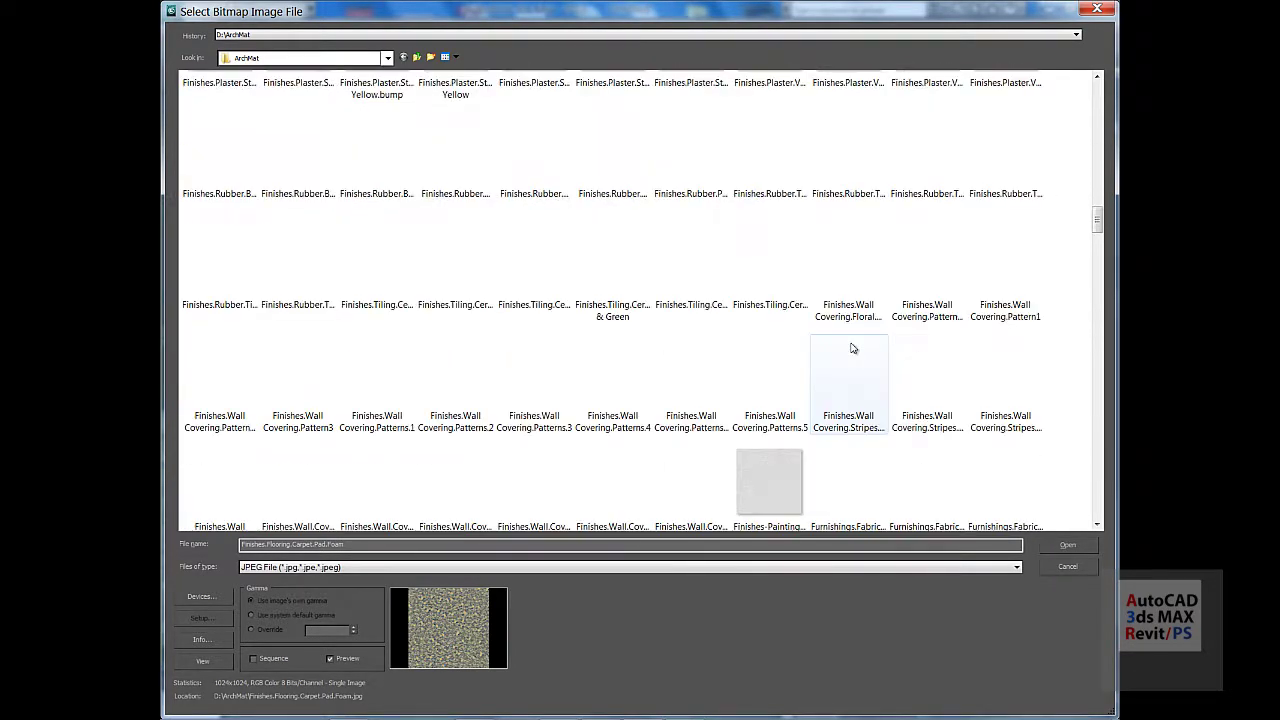
scroll(851, 348, "down", 3)
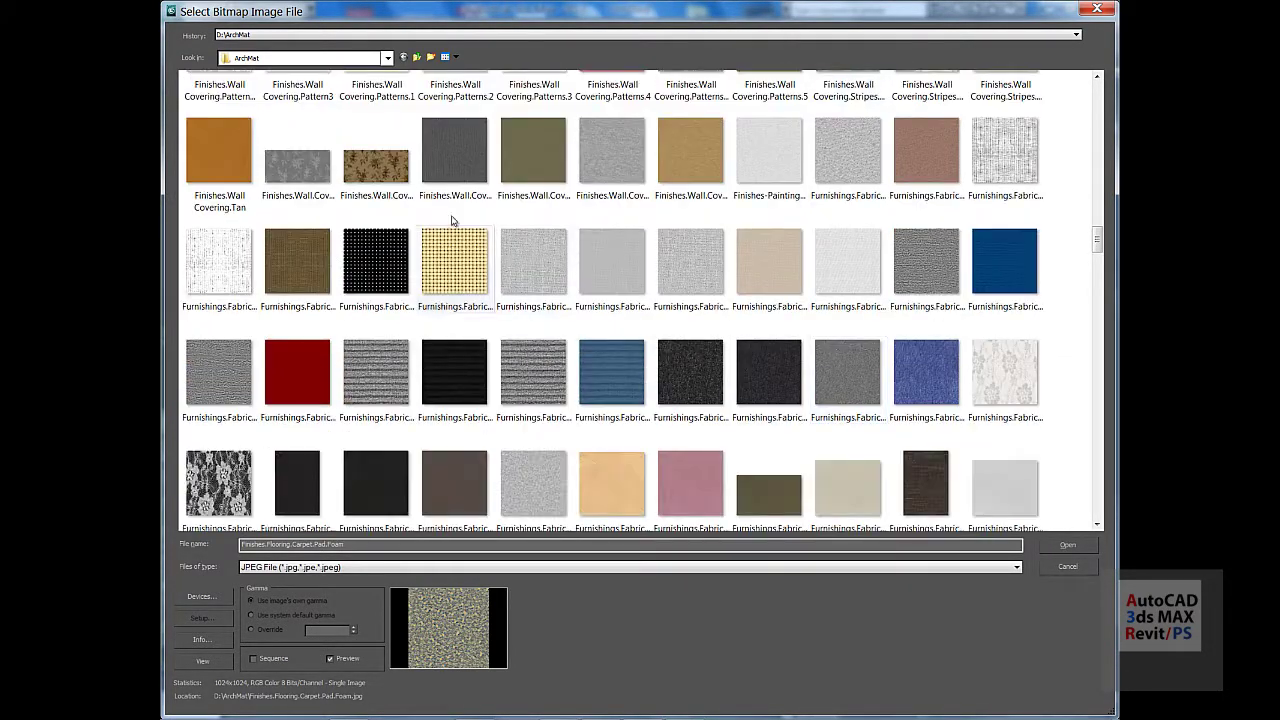
left_click(375, 158)
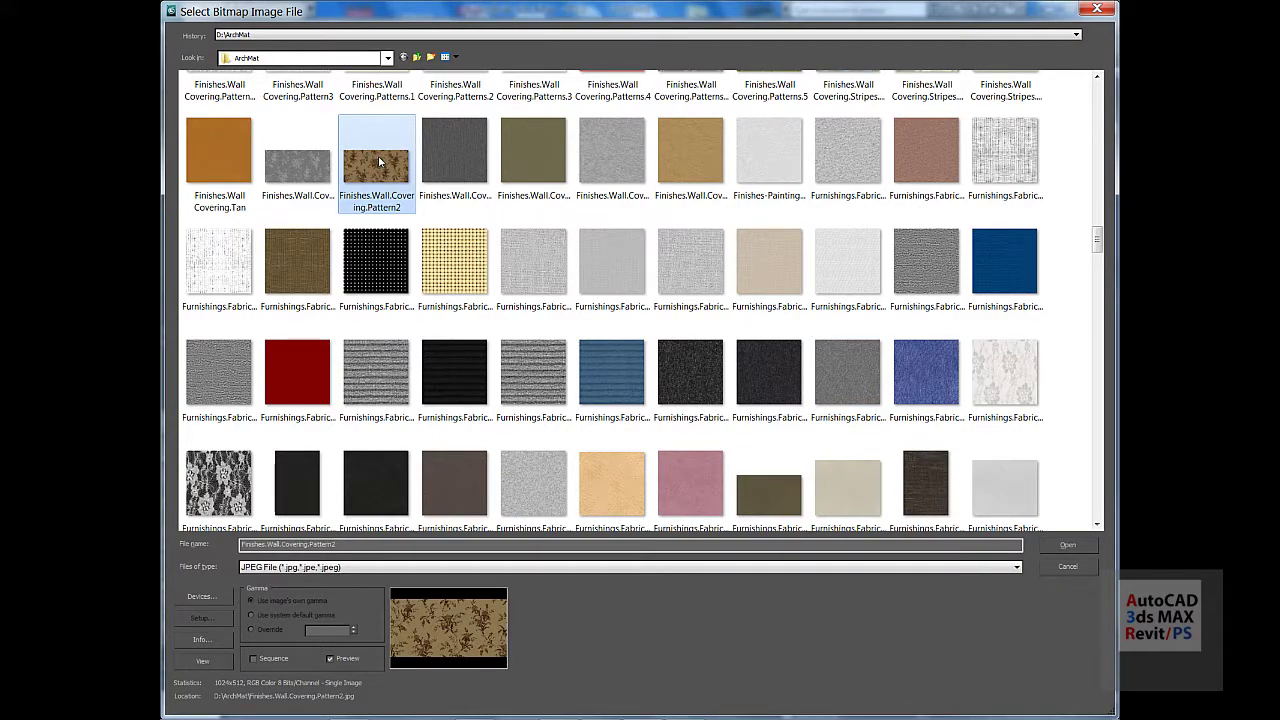
double_click(379, 161)
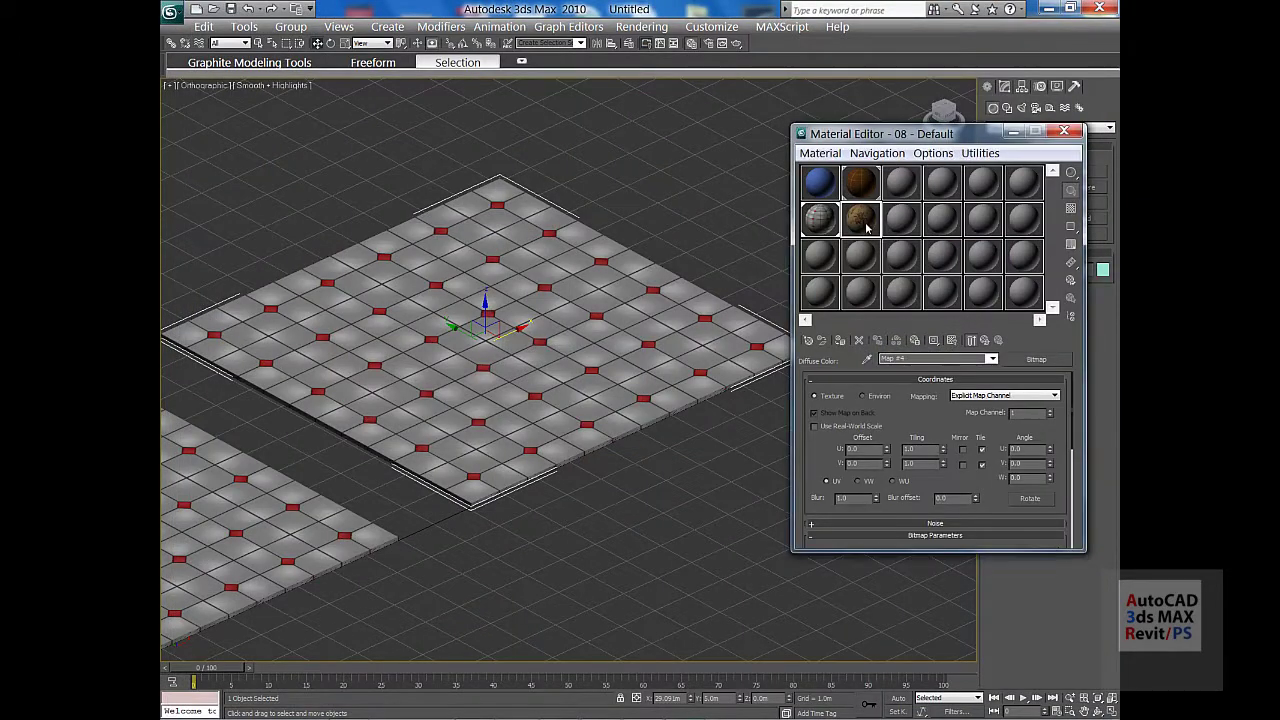
- Assign the floral wall covering material to the newest slab and show its map in the viewport
double_click(866, 226)
left_click(580, 110)
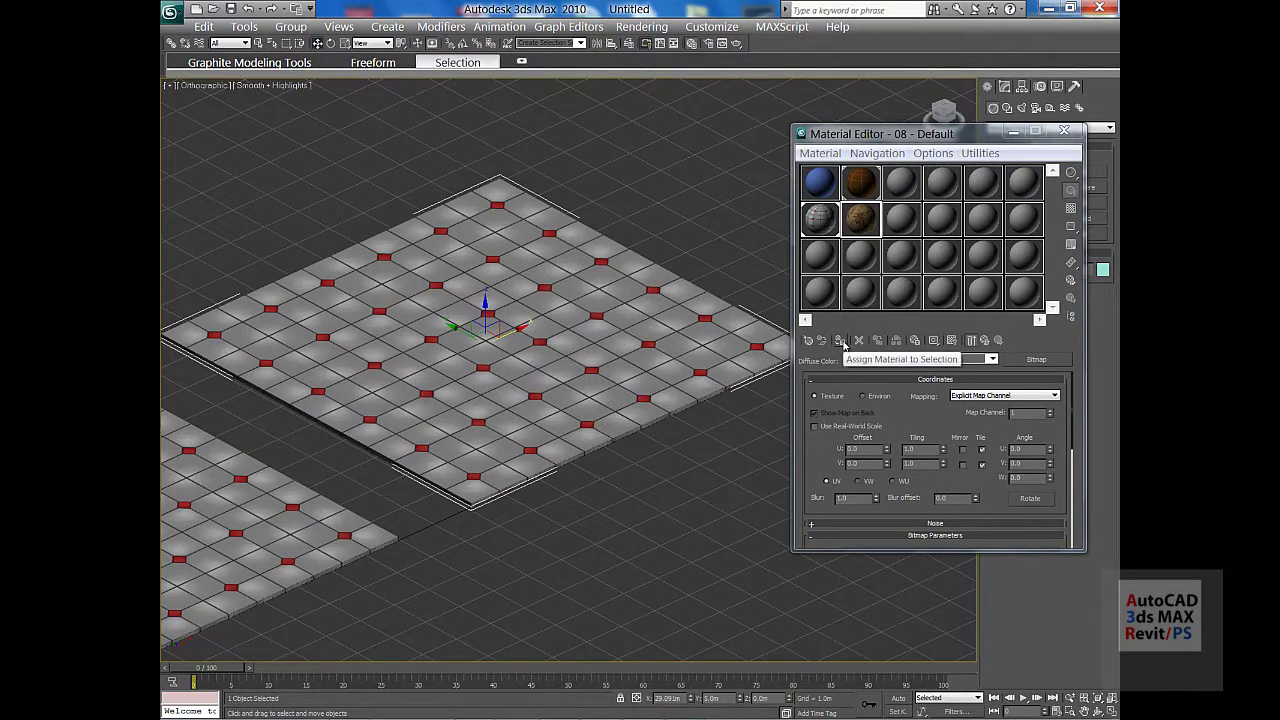
left_click(845, 341)
left_click(952, 341)
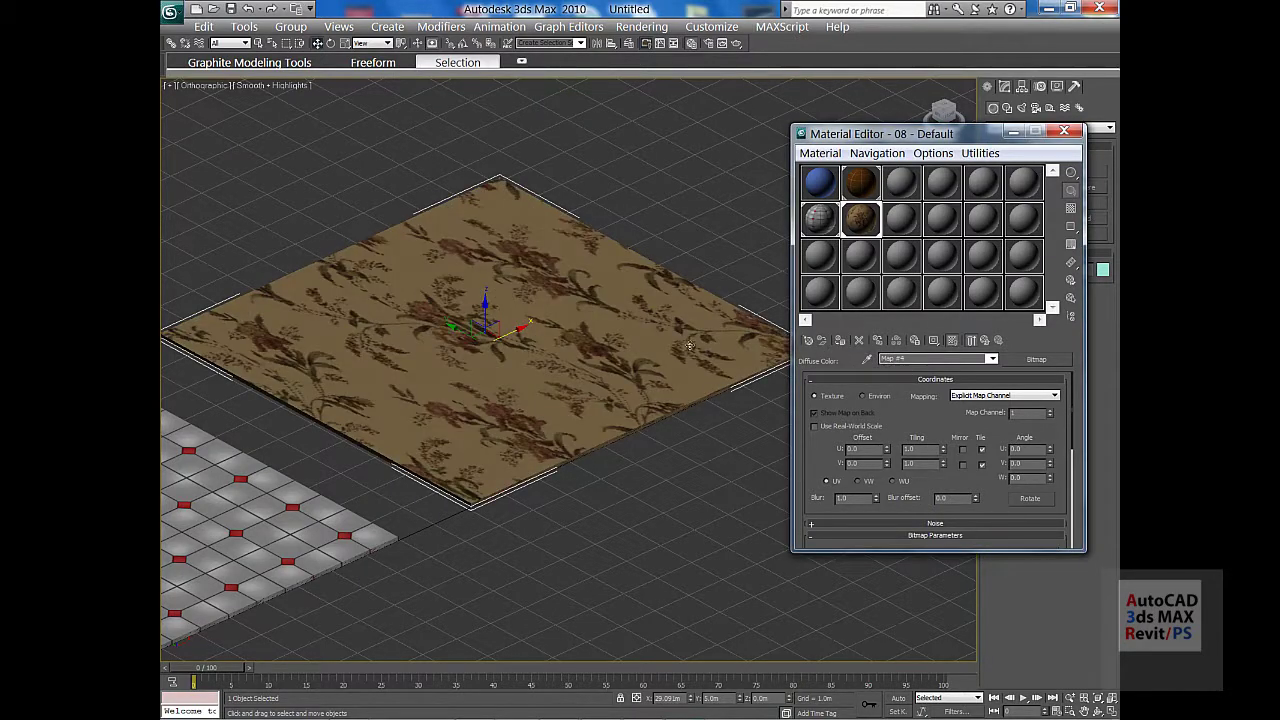
- Set the floral bitmap's U and V tiling to 3
scroll(524, 274, "up", 4)
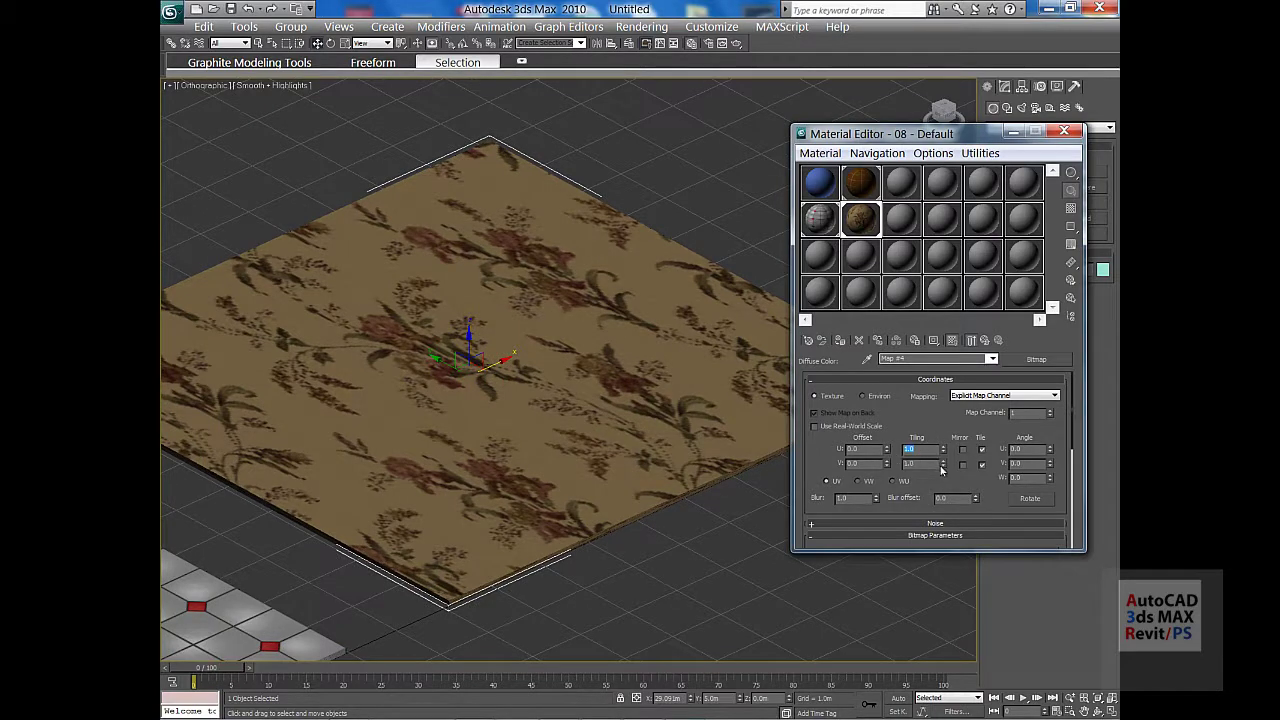
type("3")
key("Tab")
type("3")
key("Return")
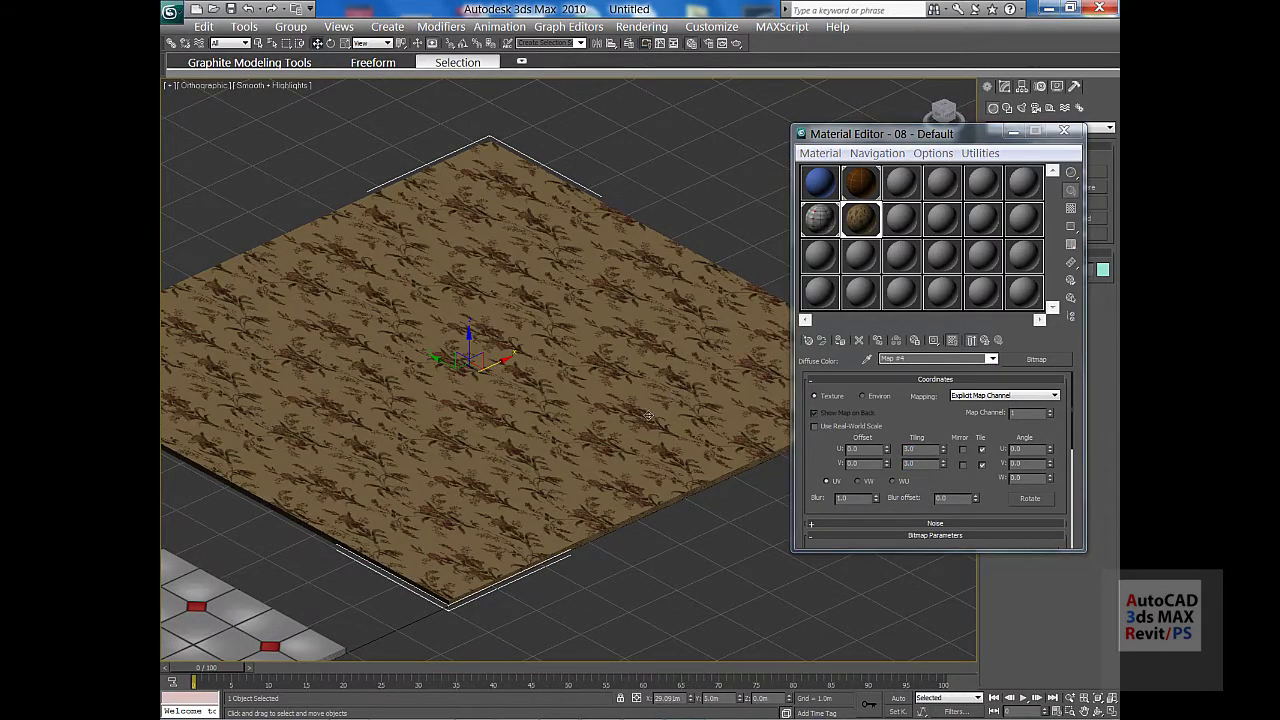
- Minimize the Material Editor and clone the red diamond tiled slab along the negative Y axis
scroll(498, 456, "down", 5)
middle_click_drag(498, 456, 738, 366)
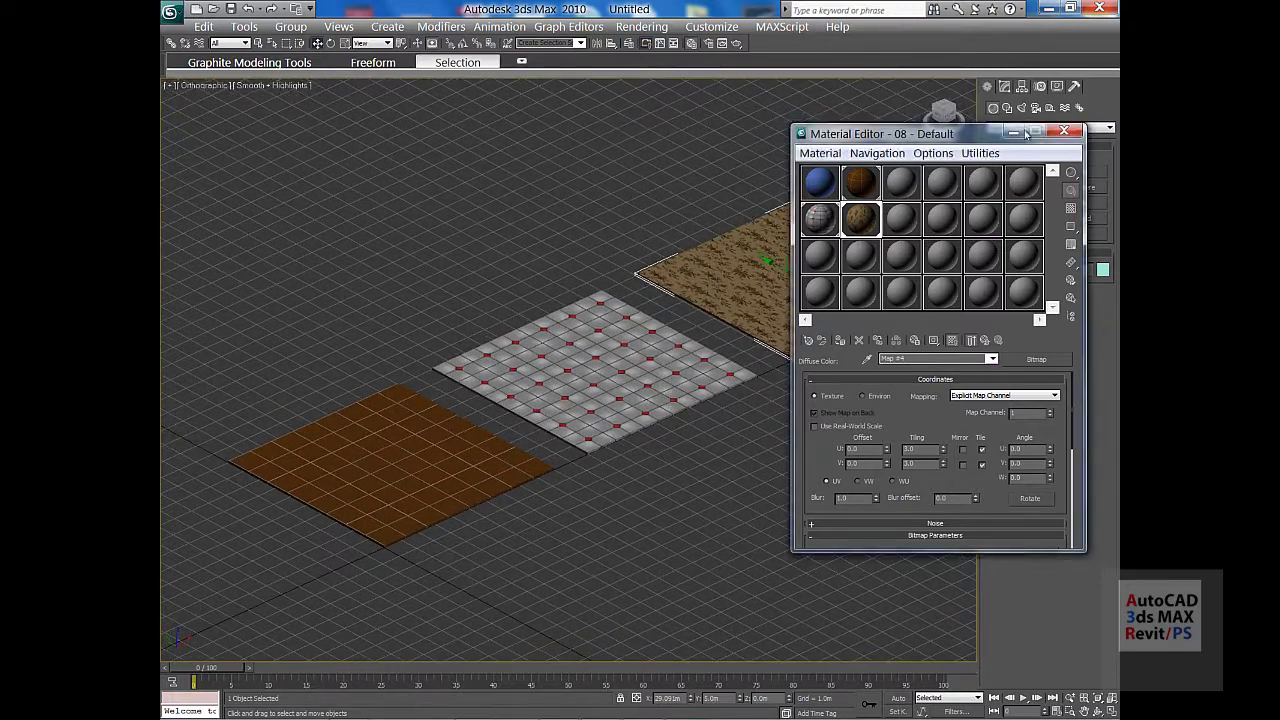
left_click_drag(1010, 133, 952, 155)
left_click(946, 174)
scroll(543, 371, "up", 4)
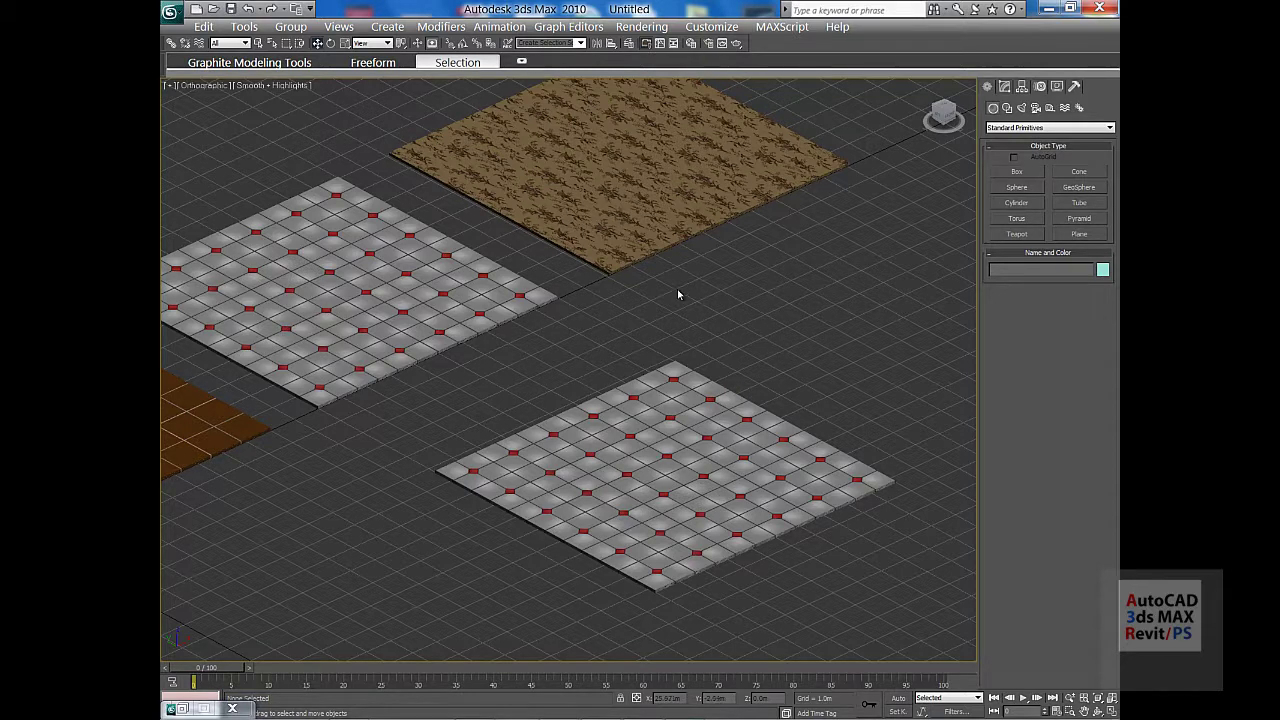
- Load Finishes.Wall Covering.Patterns.1 as the diffuse bitmap of the unused 13 - Default material
key("m")
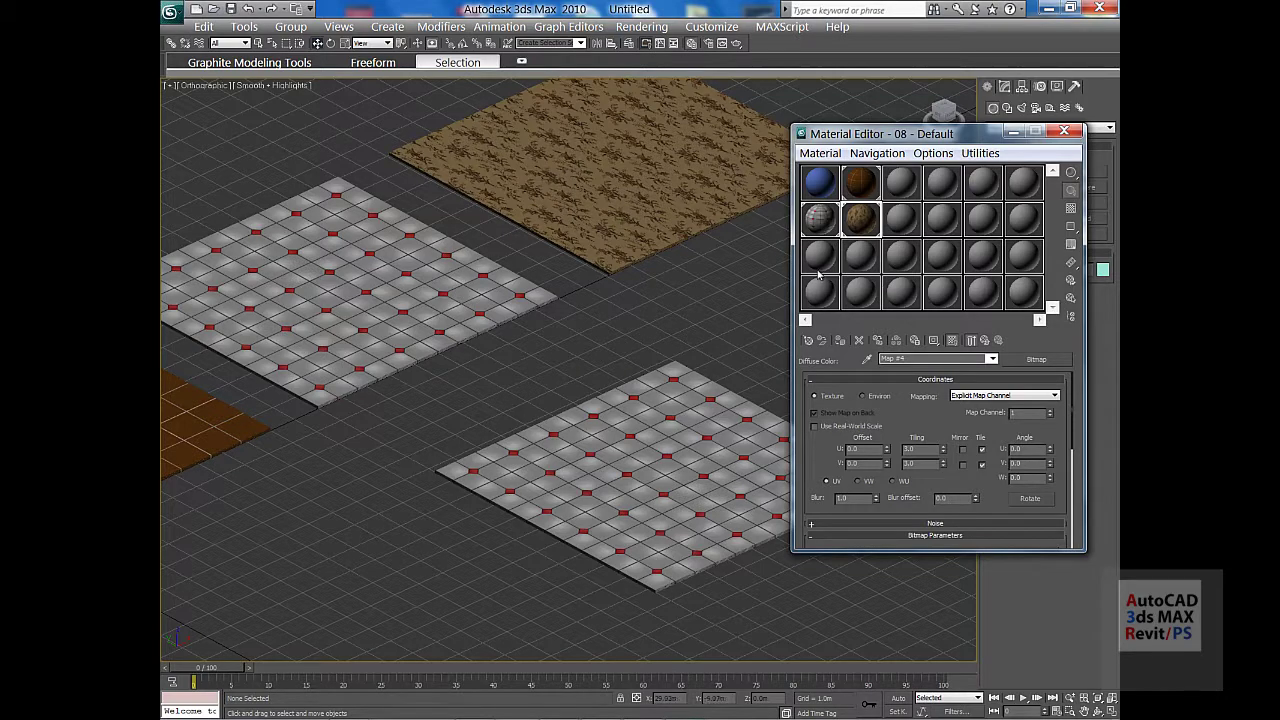
left_click(933, 456)
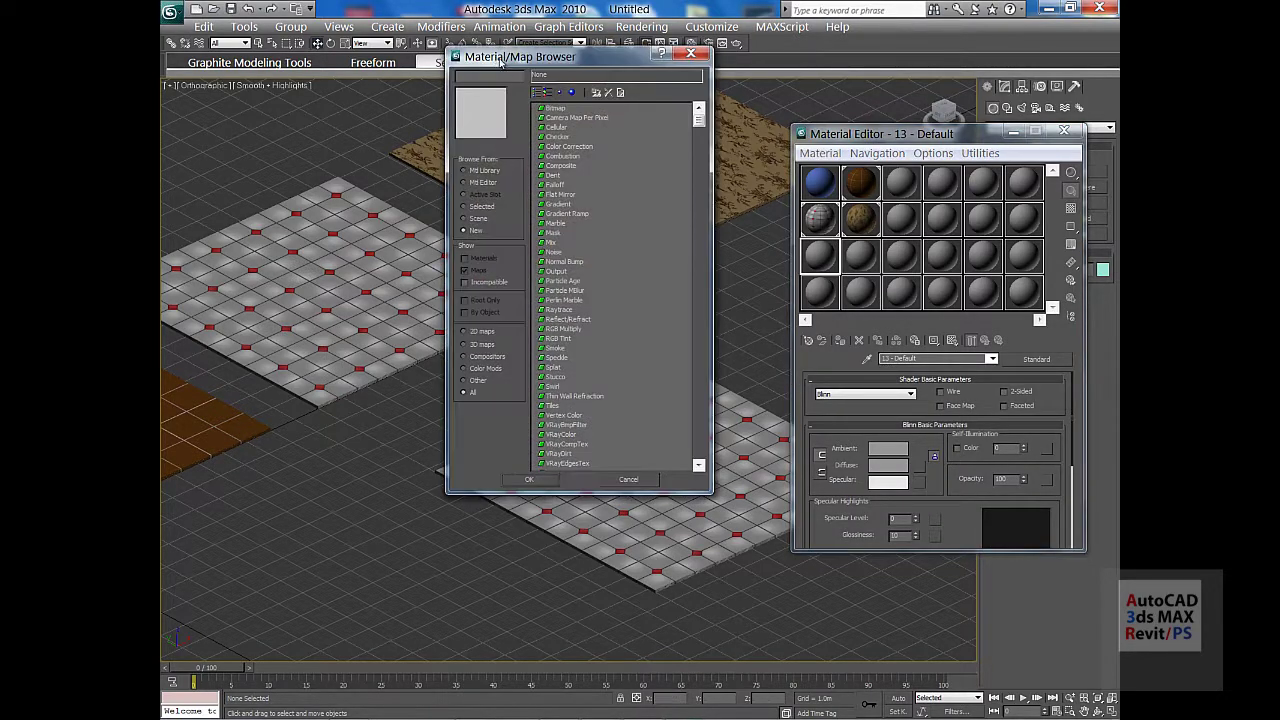
double_click(556, 110)
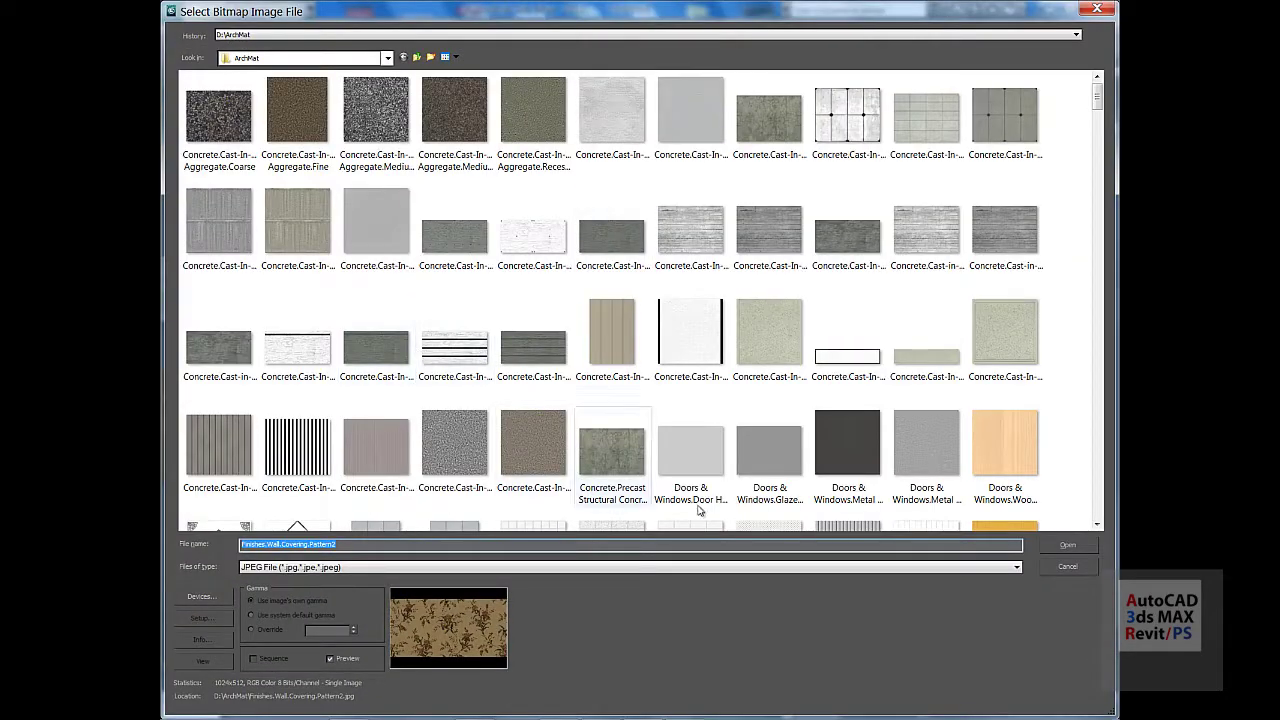
left_click_drag(1098, 97, 1115, 225)
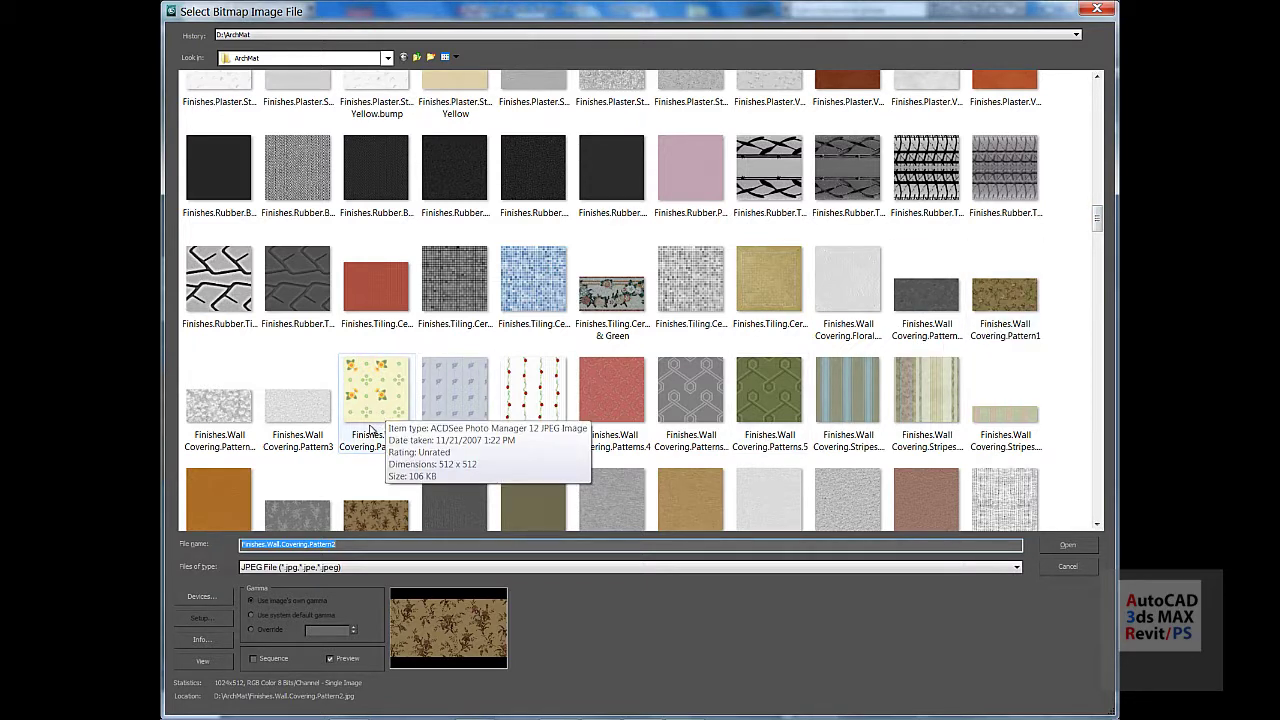
left_click(385, 392)
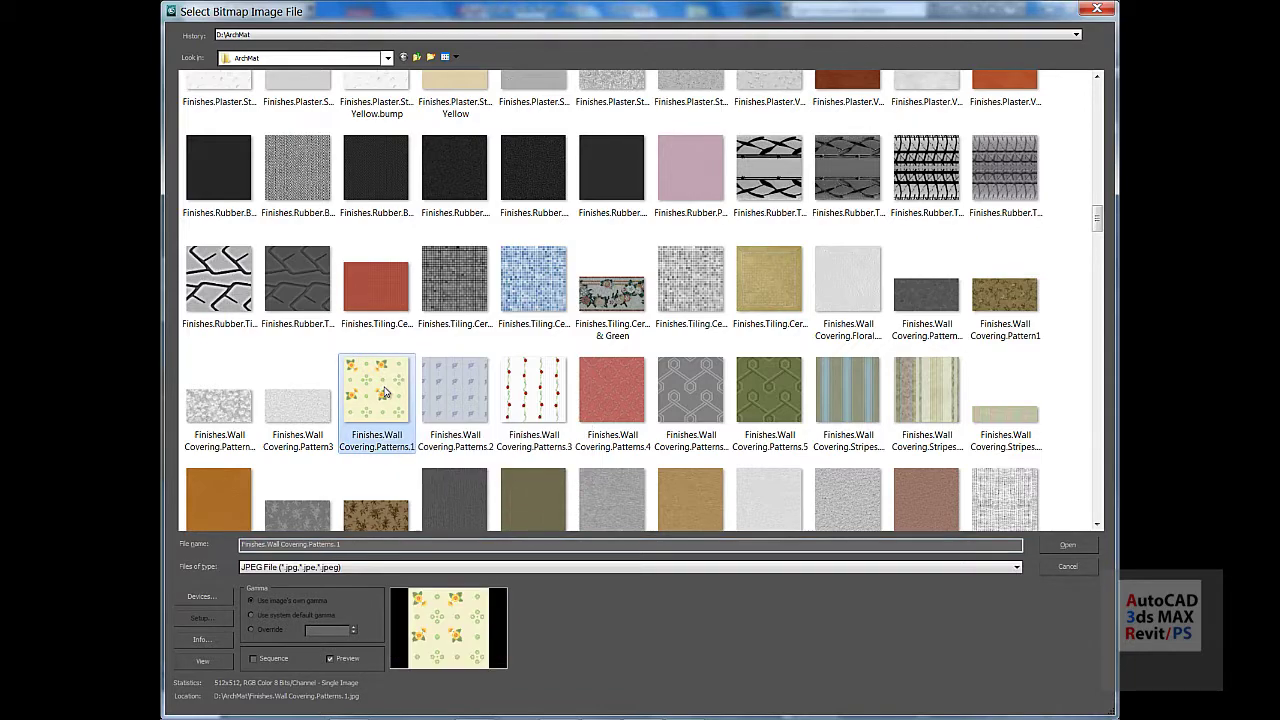
double_click(385, 392)
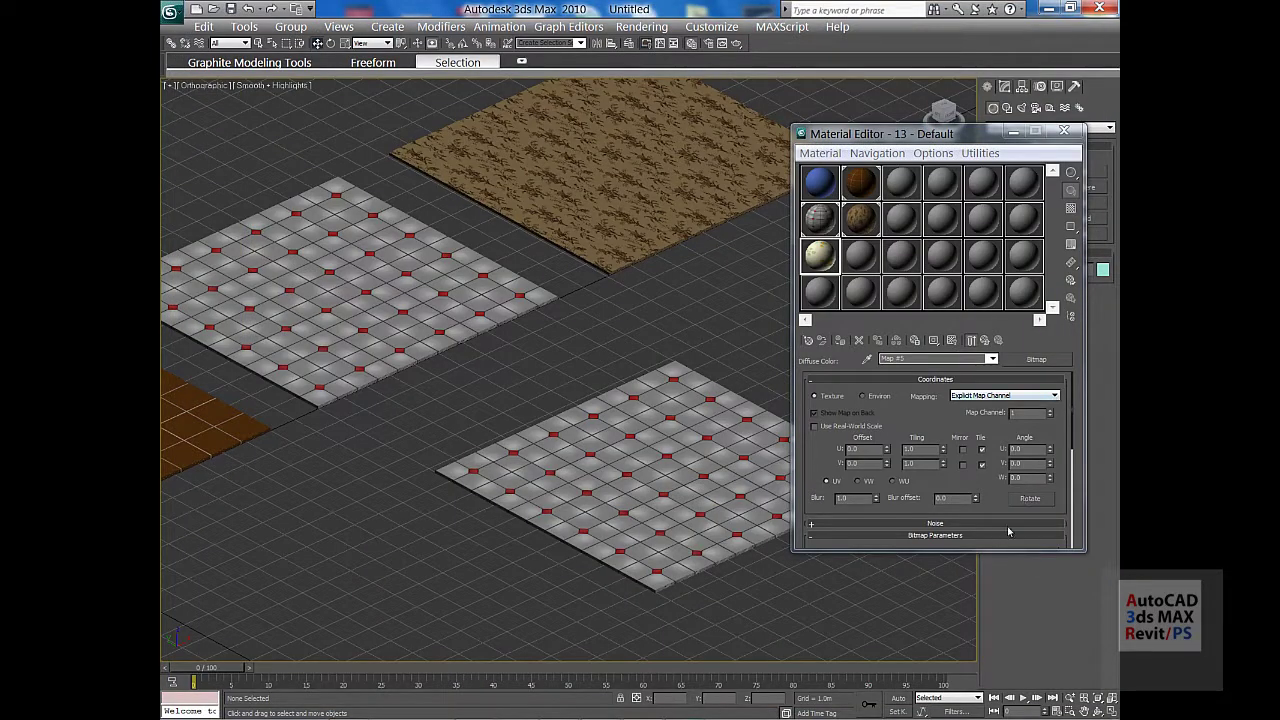
- Preview the sunflower material enlarged, assign it to the newest slab and show its map in the viewport
double_click(818, 257)
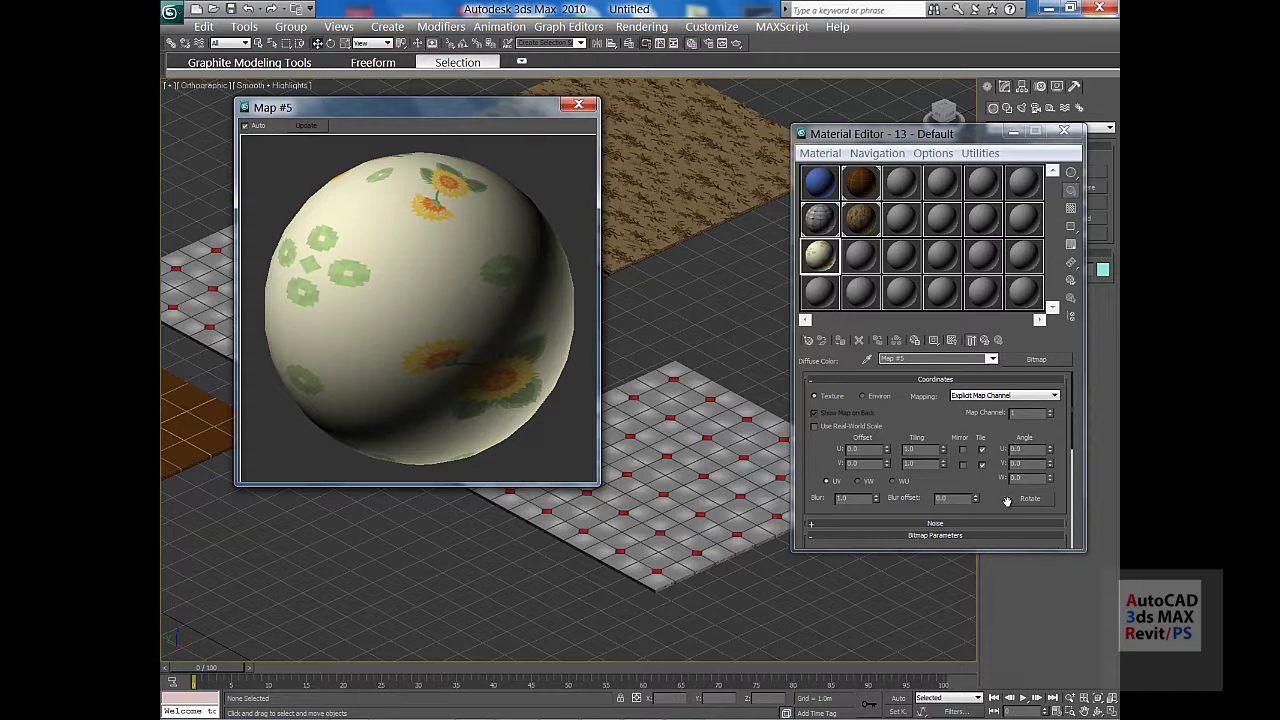
left_click(616, 498)
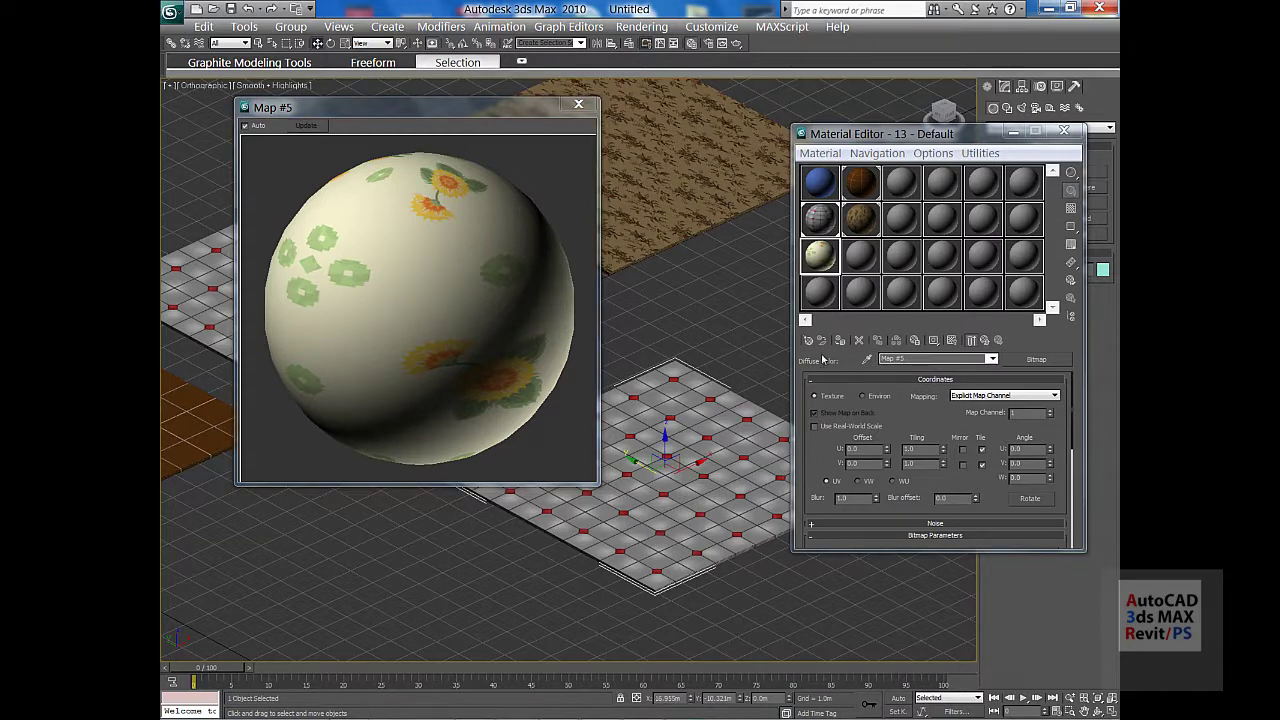
left_click(840, 341)
left_click(952, 341)
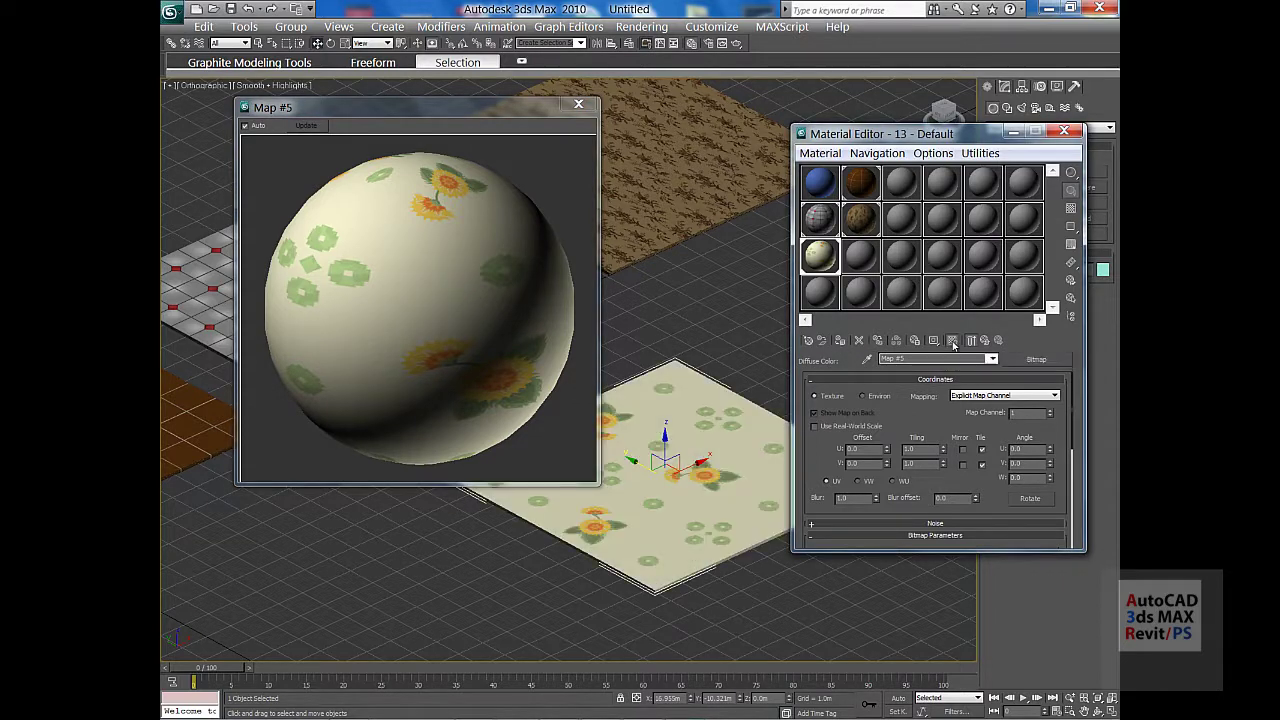
left_click(578, 104)
scroll(510, 338, "up", 5)
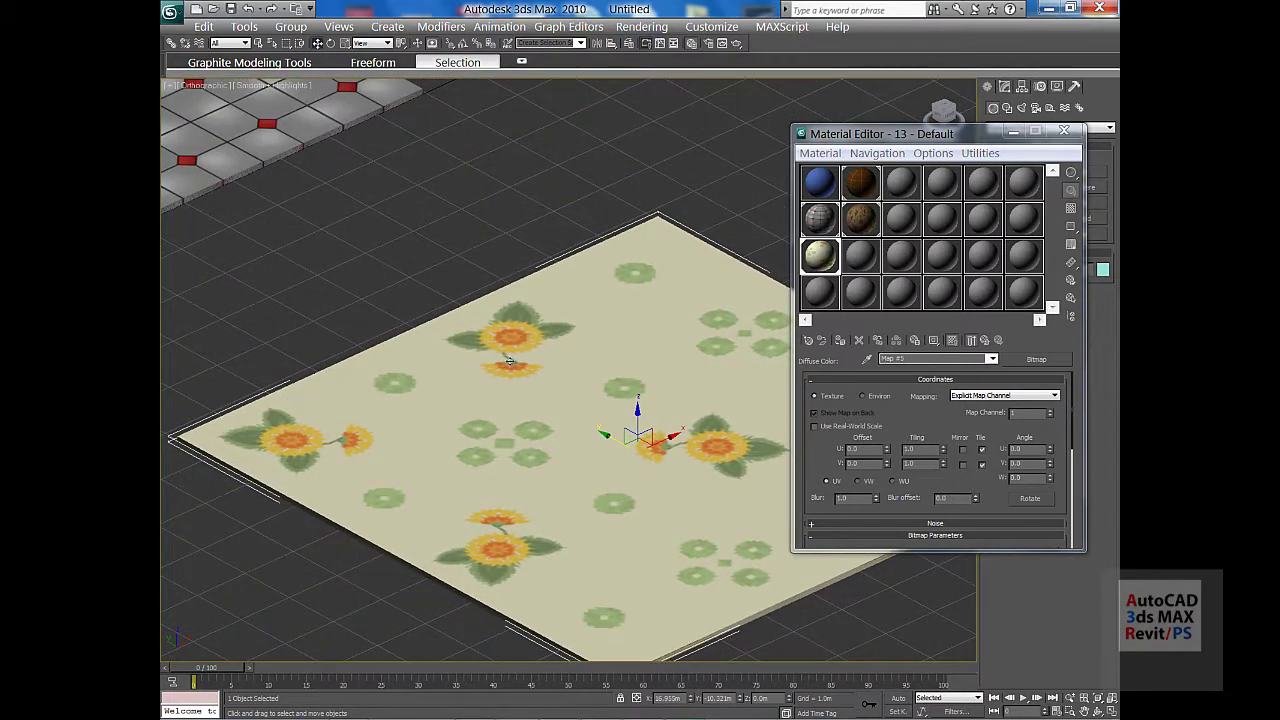
middle_click_drag(582, 327, 462, 342)
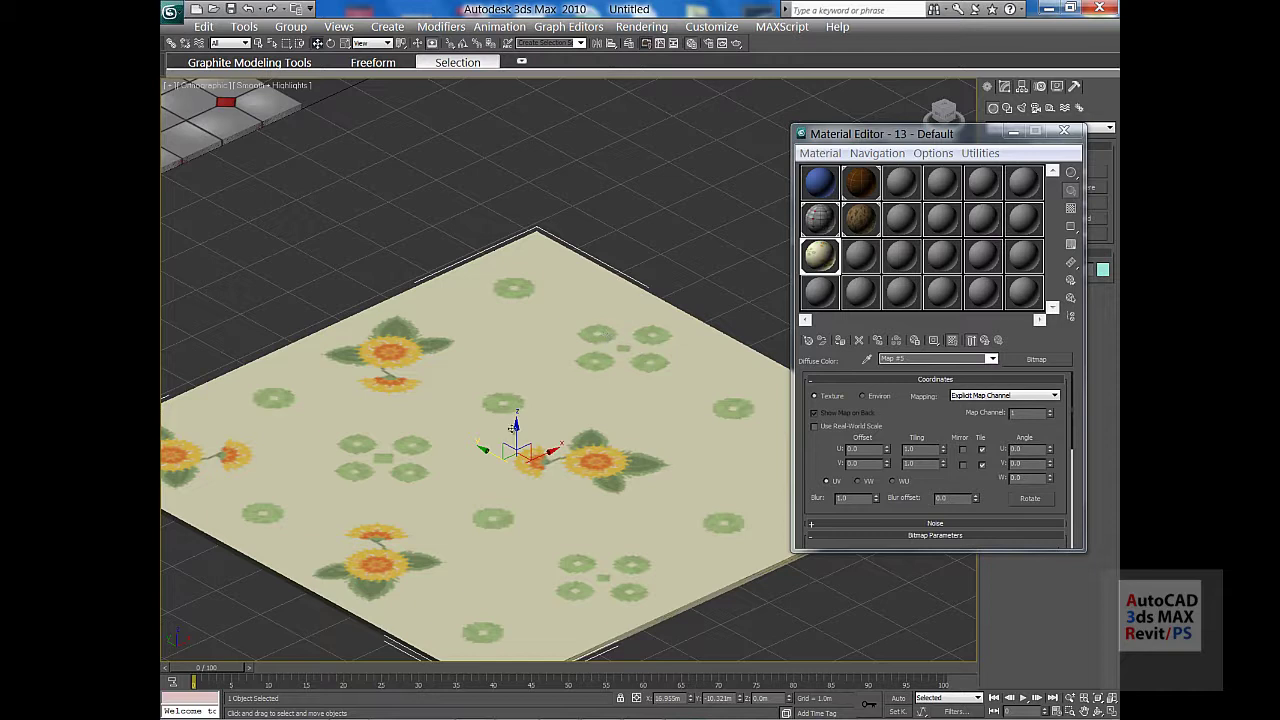
middle_click_drag(514, 430, 554, 396)
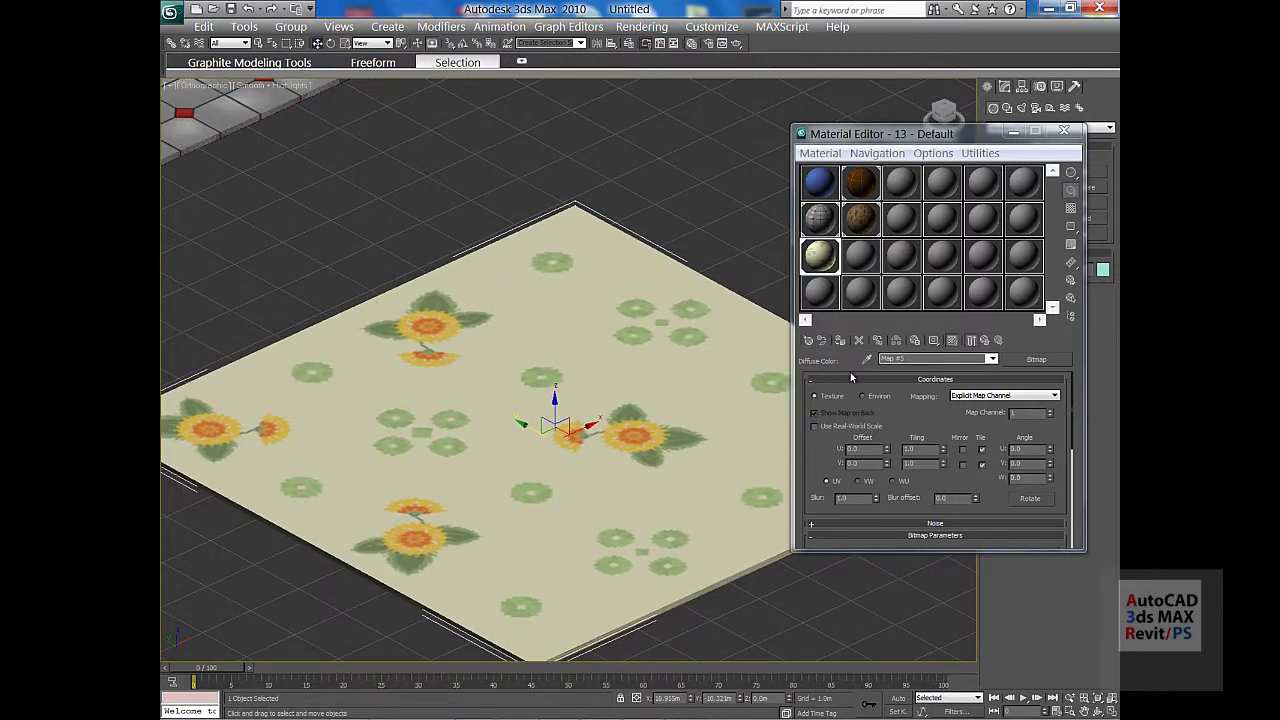
- View the sunflower bitmap's image for cropping and turn off its green channel display
left_click(820, 262)
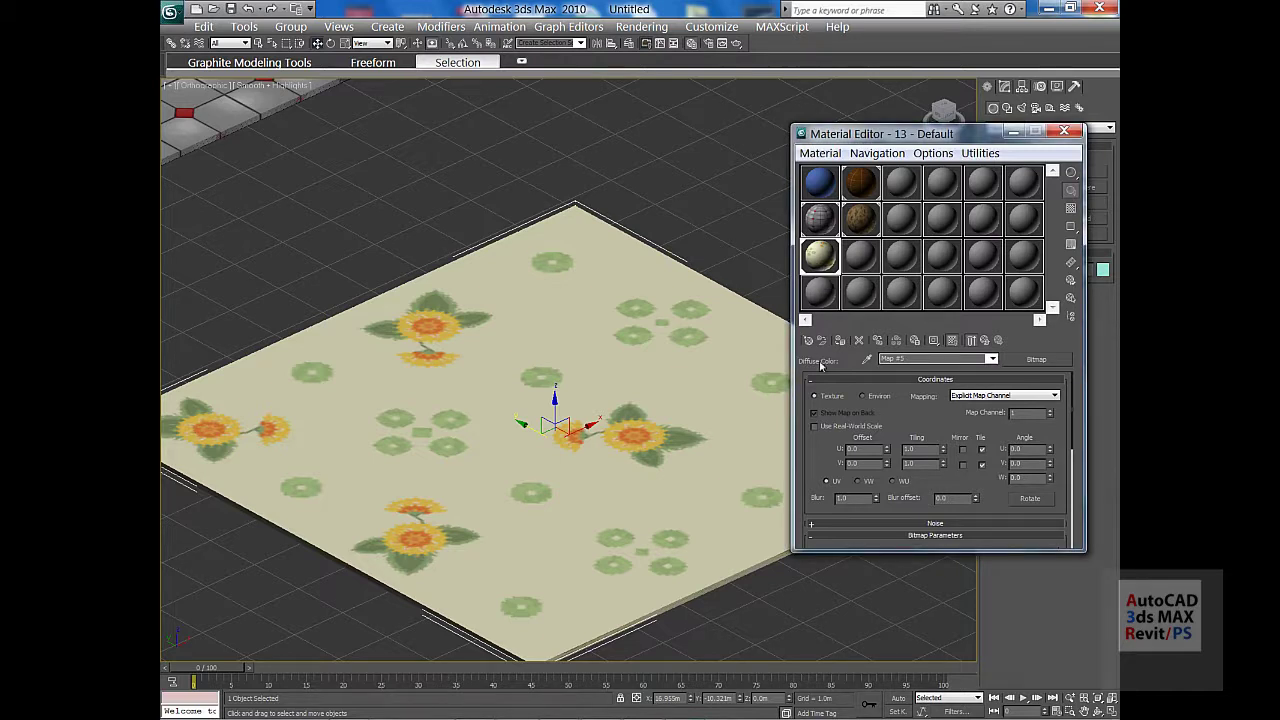
left_click_drag(816, 462, 827, 397)
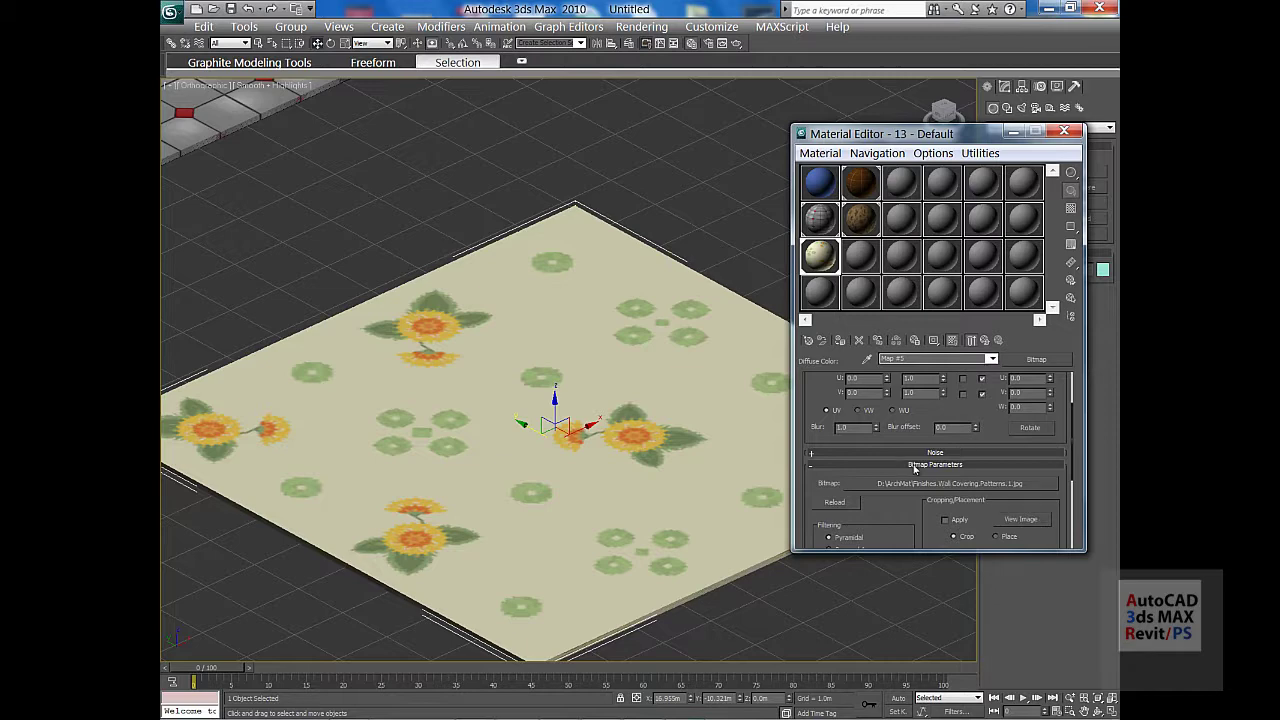
left_click(1019, 520)
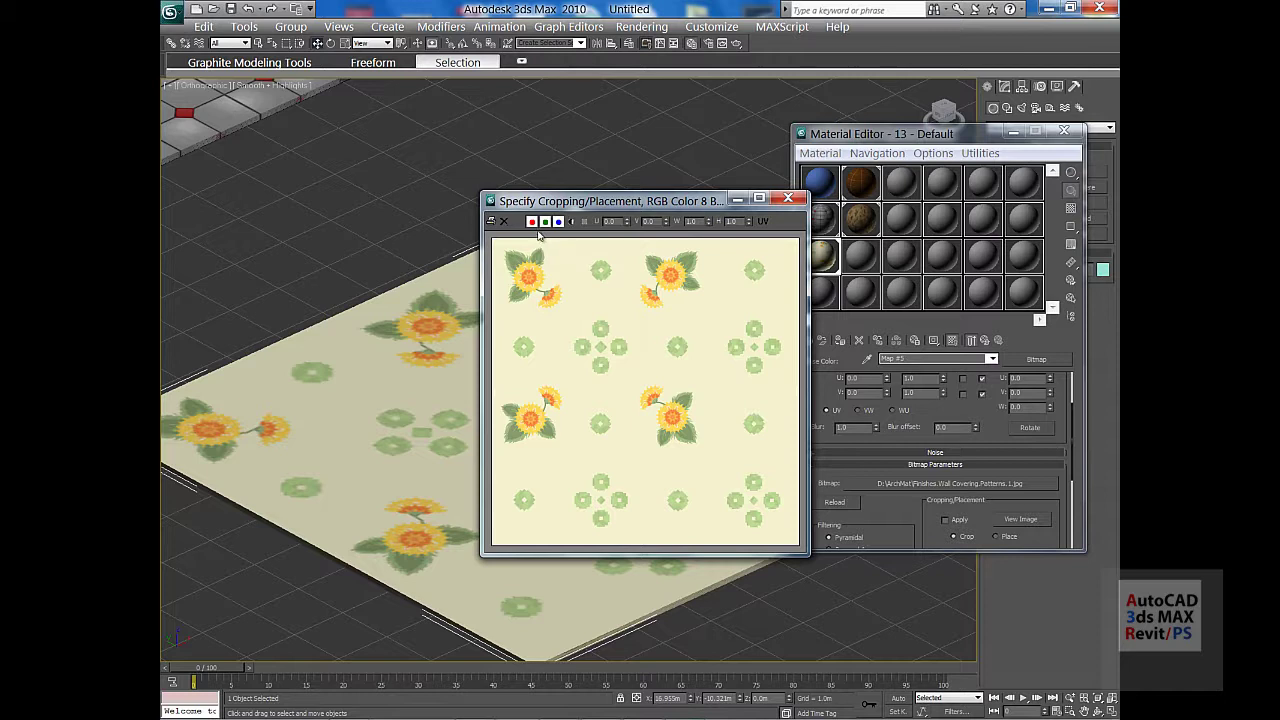
mouse_move(492, 238)
left_mouse_down()
mouse_move(510, 246)
mouse_move(489, 240)
left_mouse_up()
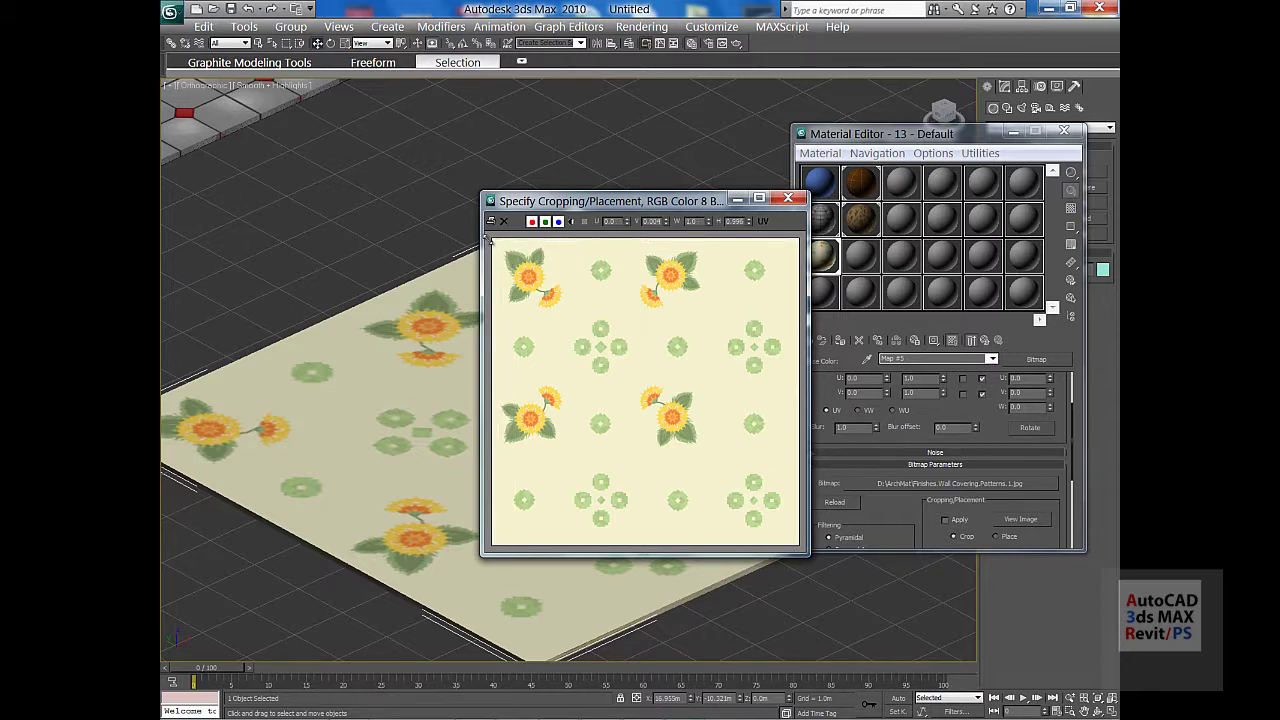
left_click(545, 221)
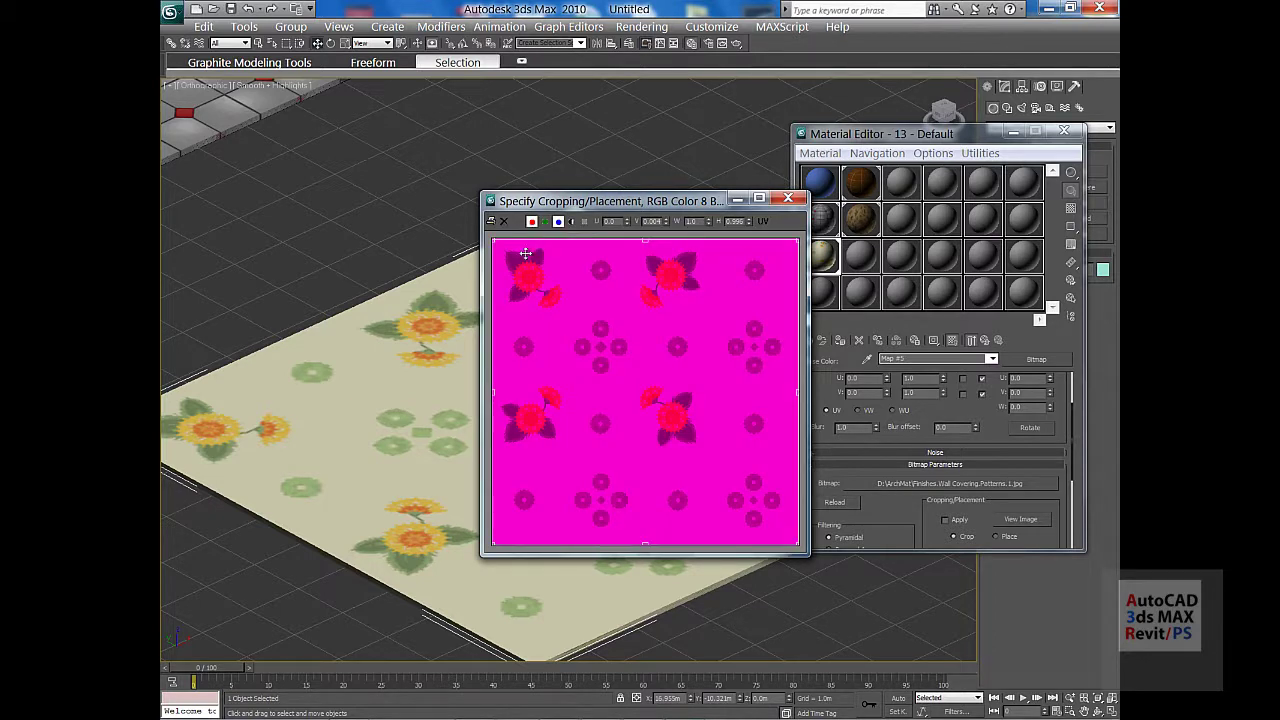
- Crop the bitmap around the lower-right sunflower, about 0.31 wide and 0.28 high, apply the cropping and minimize the image window
left_click_drag(491, 238, 620, 376)
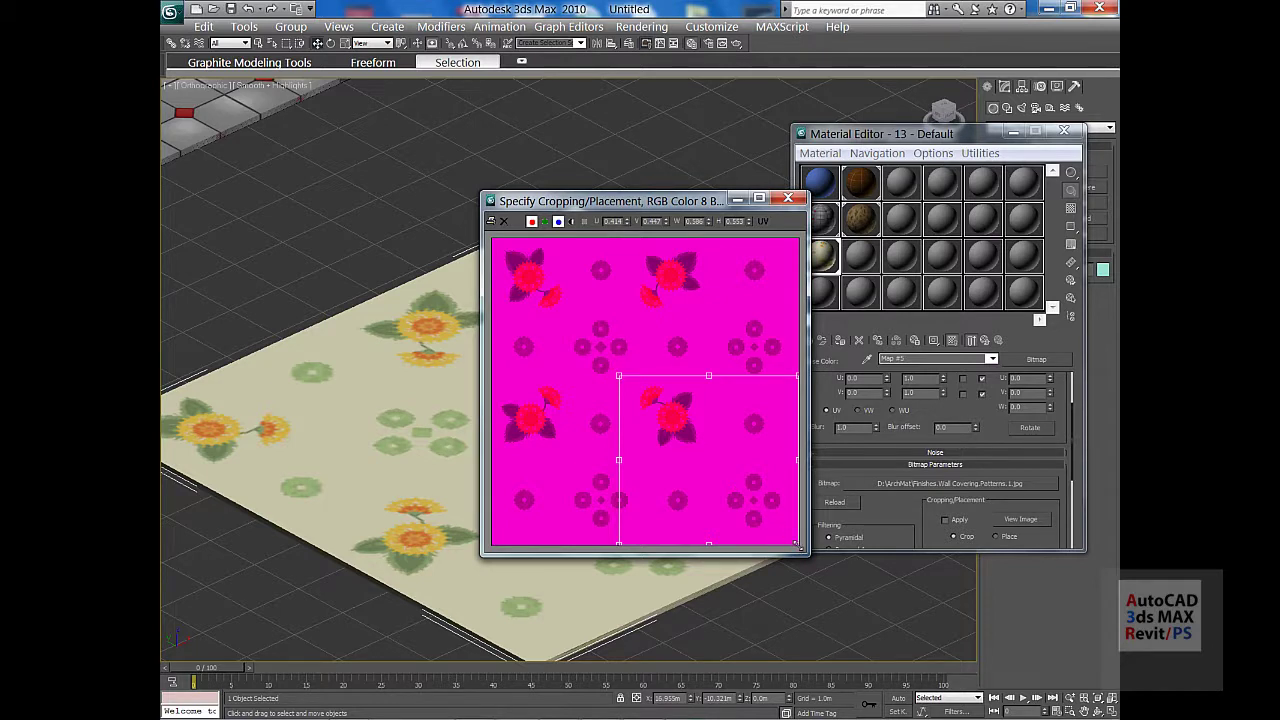
left_click_drag(797, 544, 713, 460)
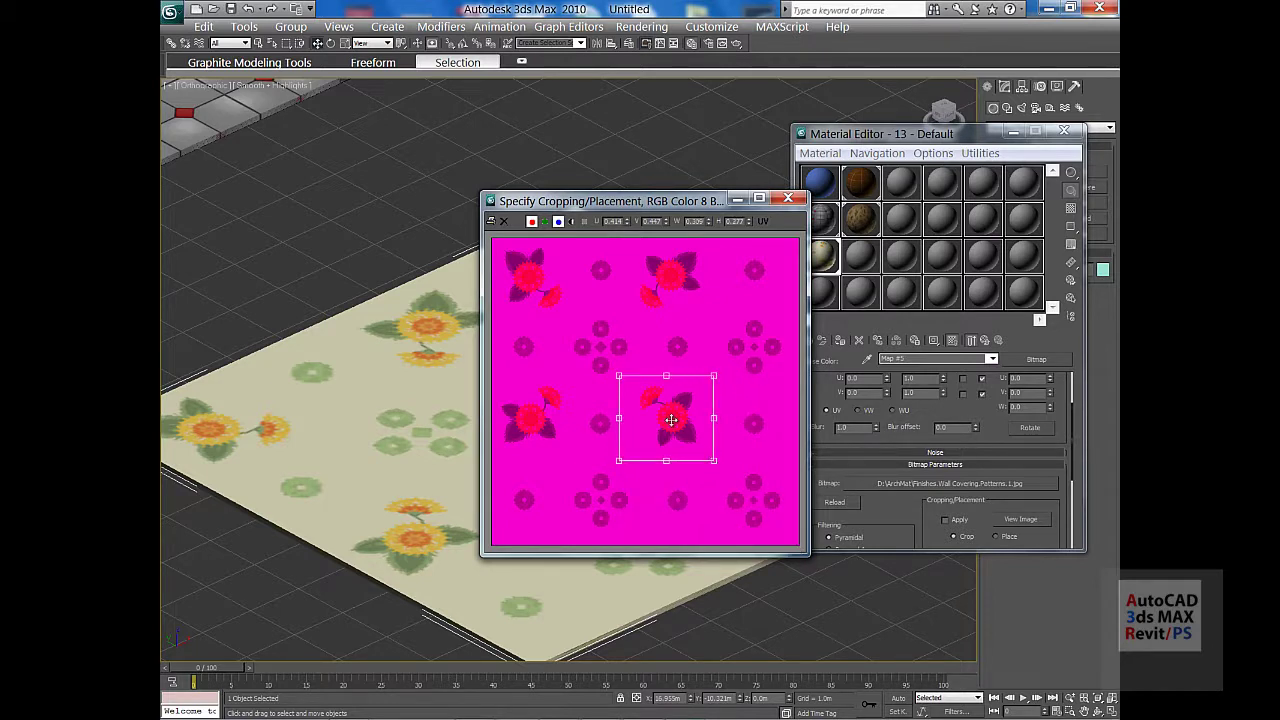
left_click(955, 525)
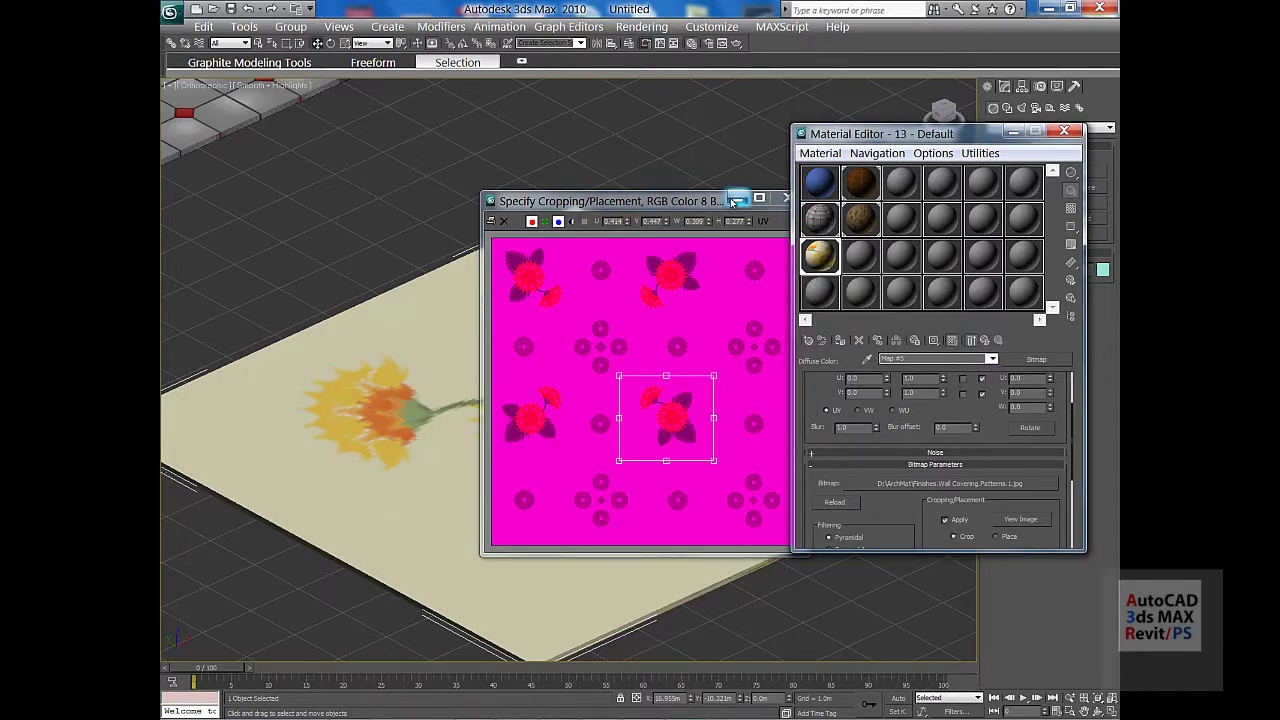
left_click(737, 198)
scroll(643, 542, "down", 3)
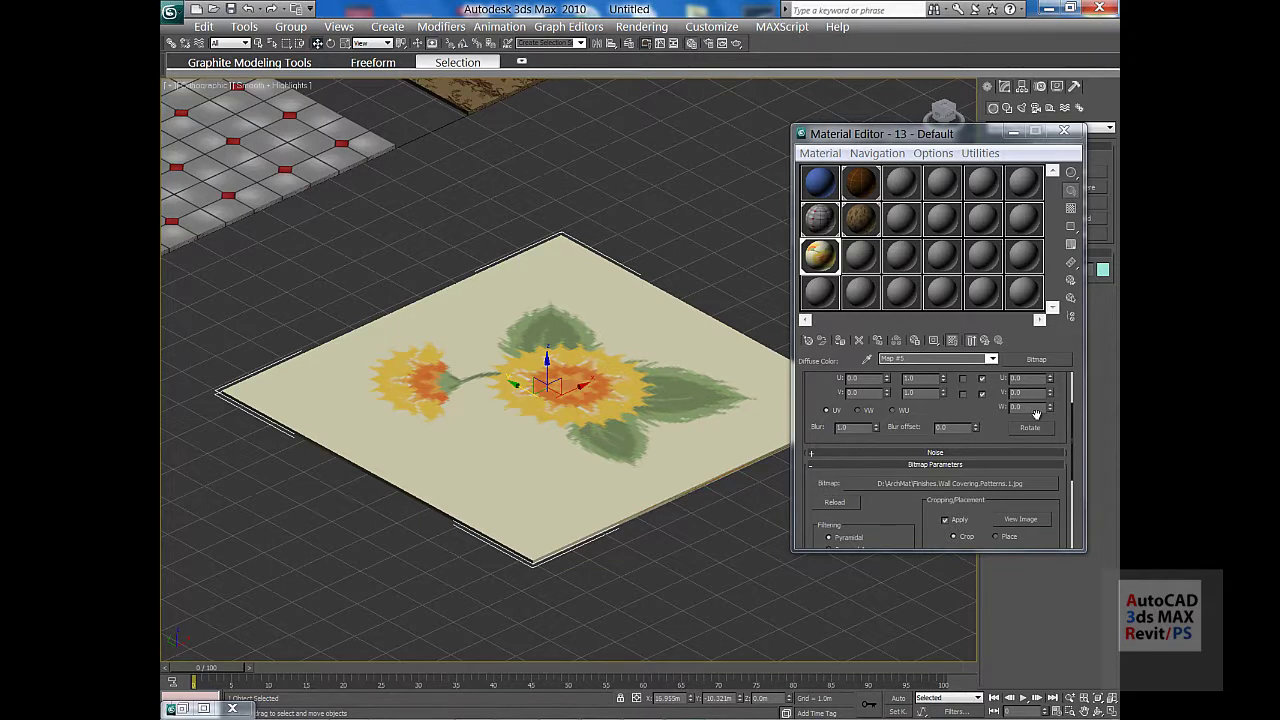
- Set the cropped sunflower bitmap's U and V tiling to 3
left_click(935, 406)
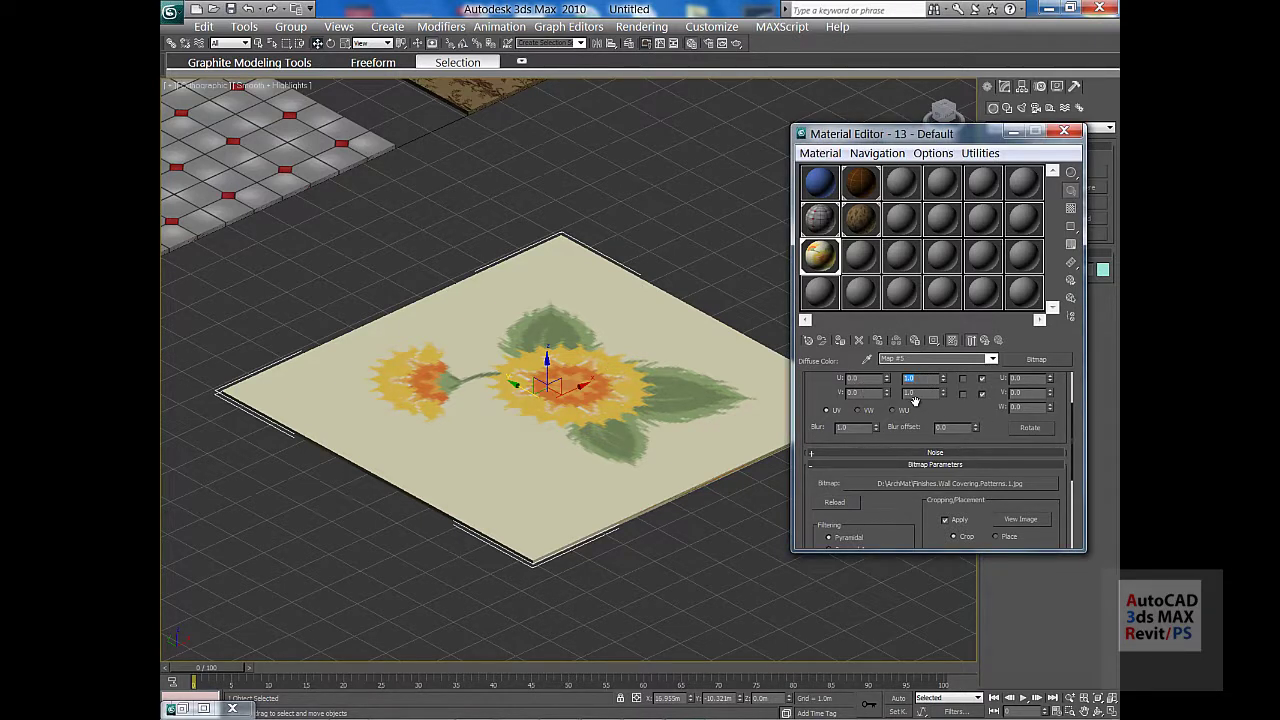
left_click_drag(901, 394, 924, 391)
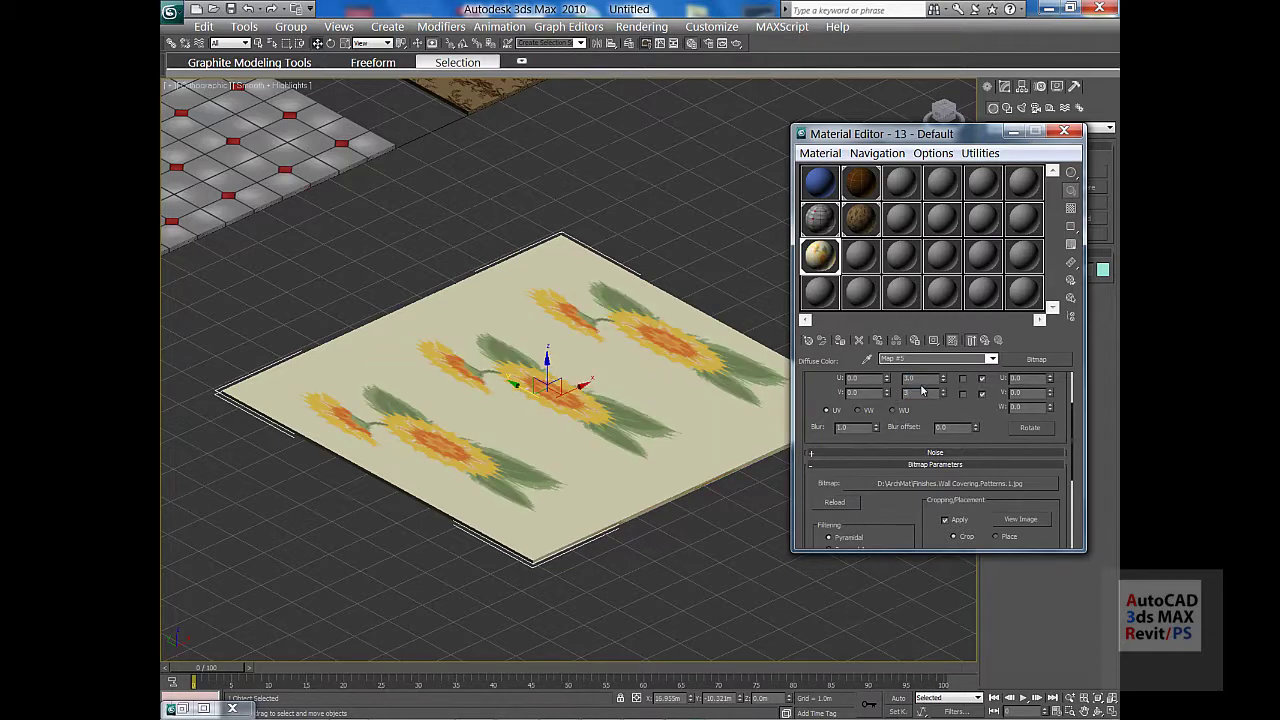
type("3")
key("Return")
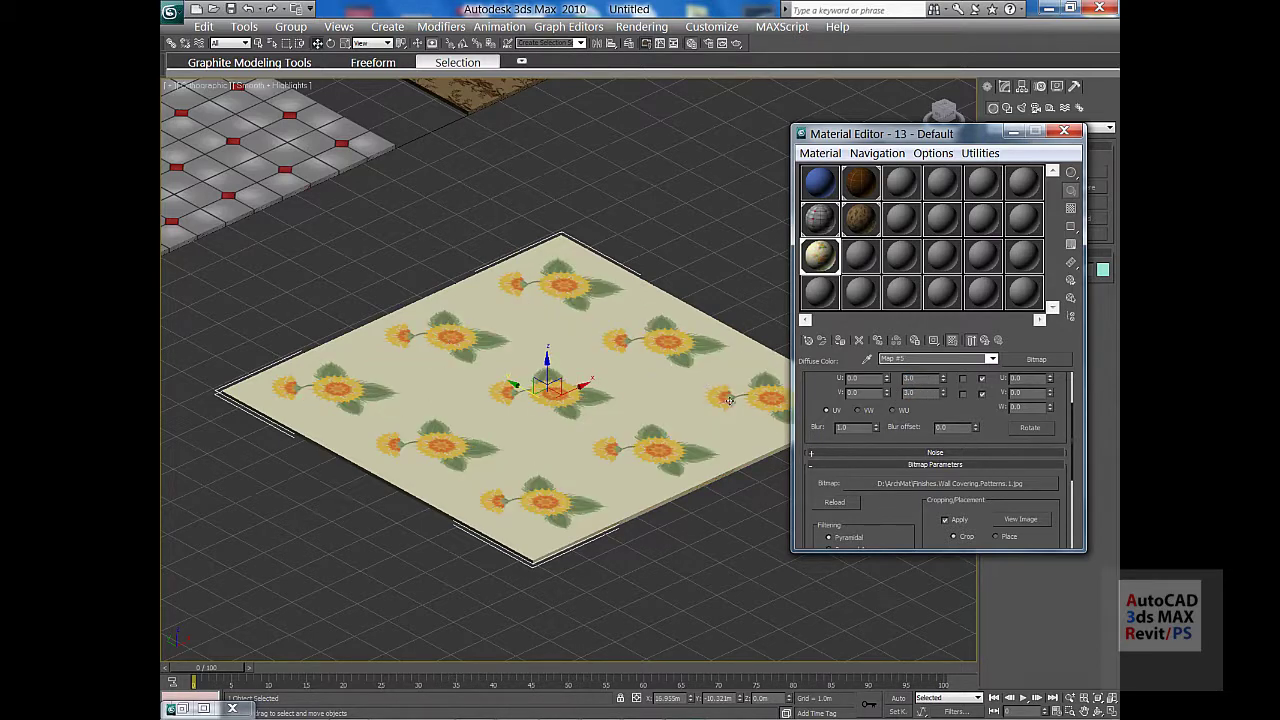
scroll(420, 369, "down", 5)
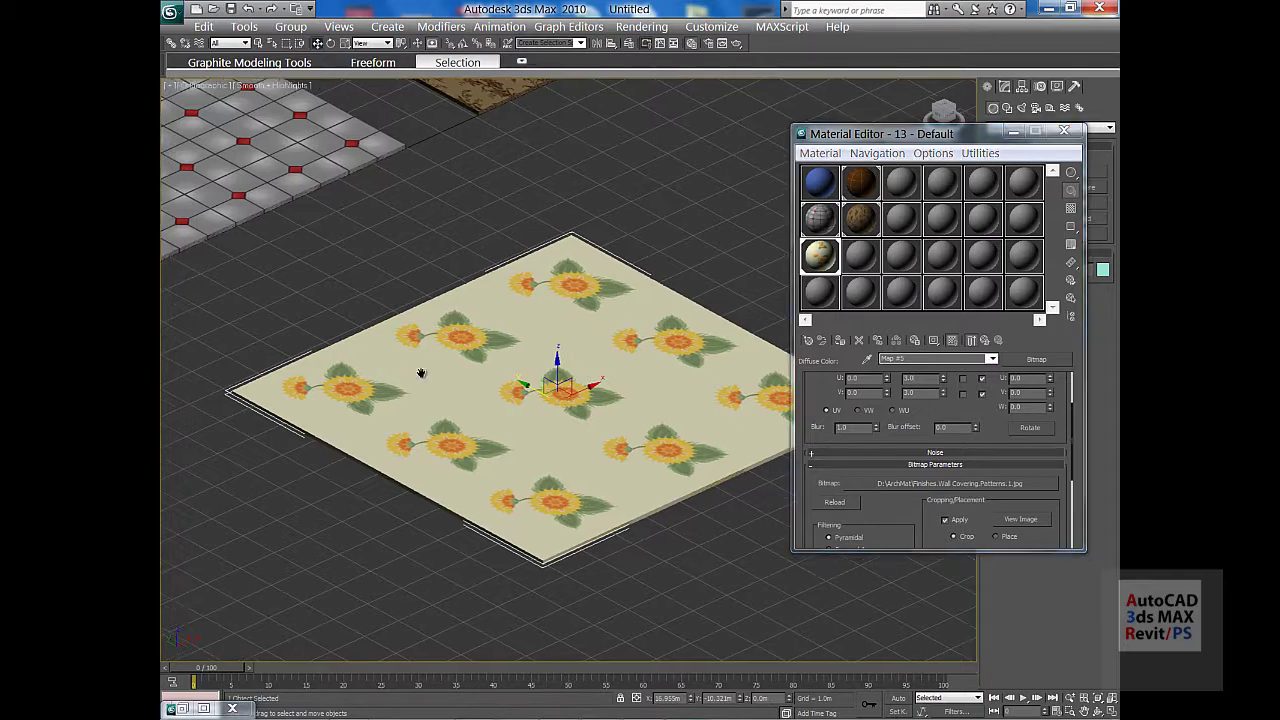
scroll(511, 402, "up", 3)
scroll(511, 402, "down", 2)
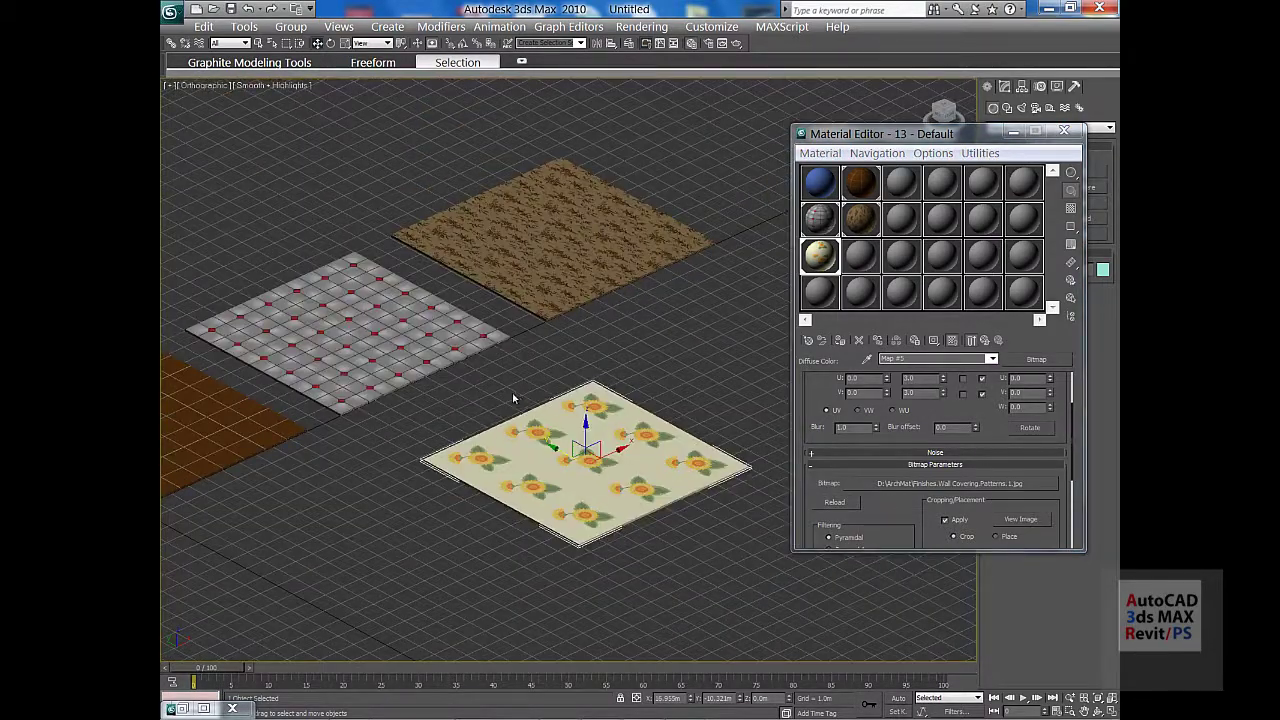